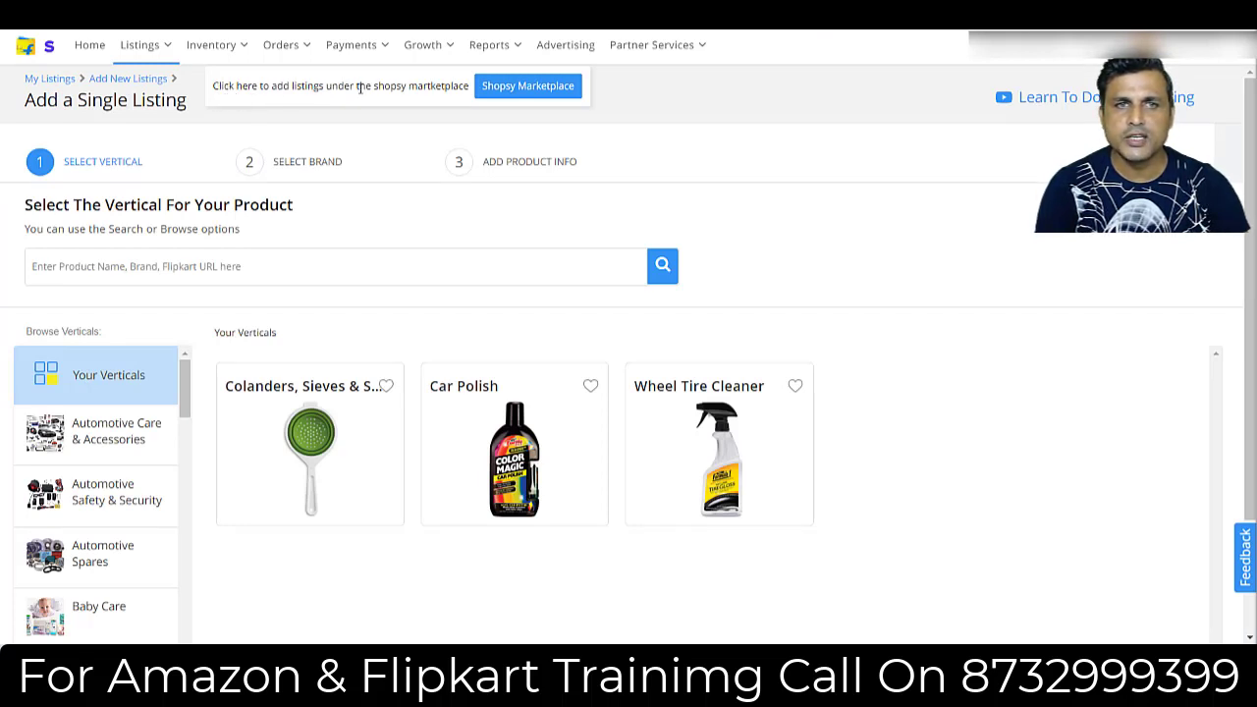
Switch the new single listing to the Shopsy marketplace.
click(525, 86)
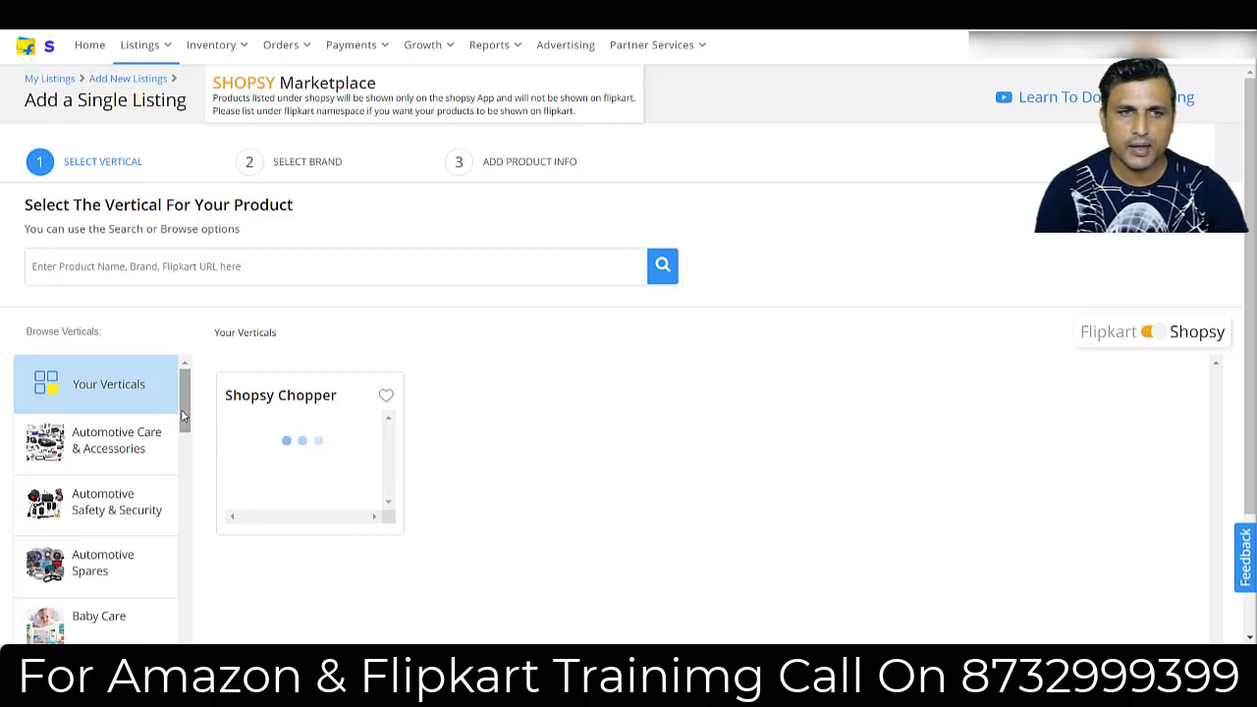
Browse the verticals to Baby Care / Baby Activity & Gear / Shopsy Bouncer.
drag(182, 408, 184, 444)
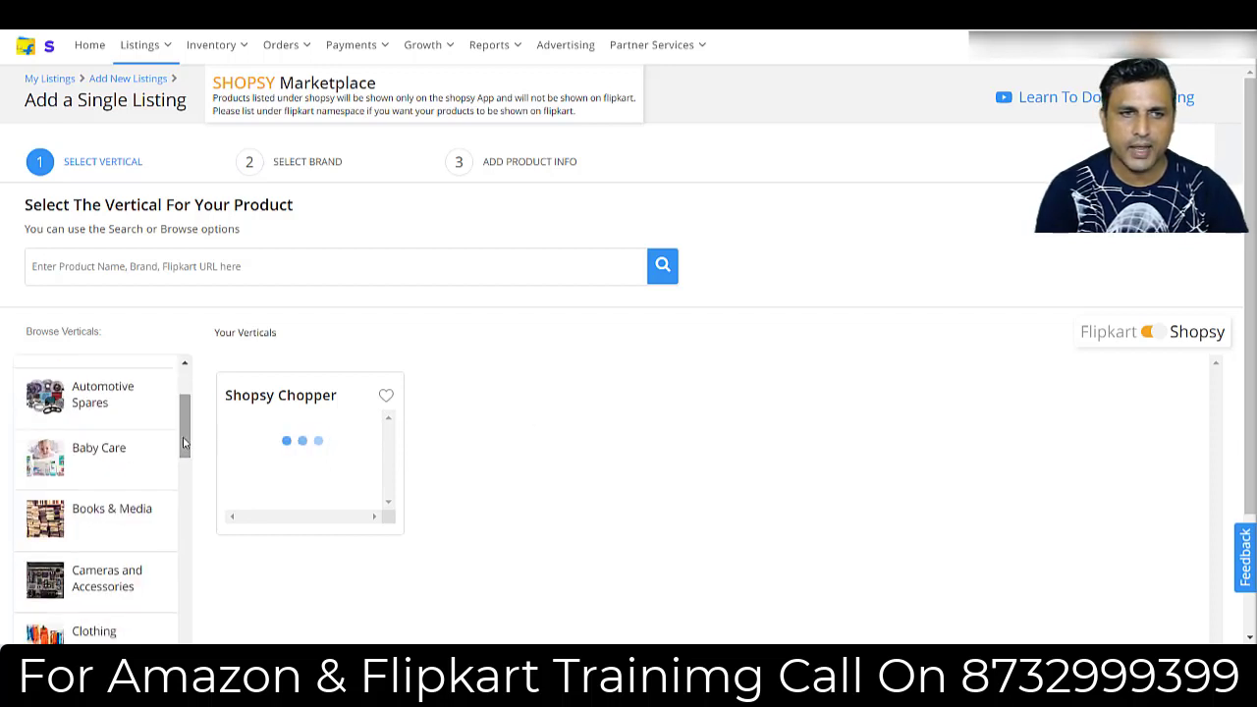
click(127, 447)
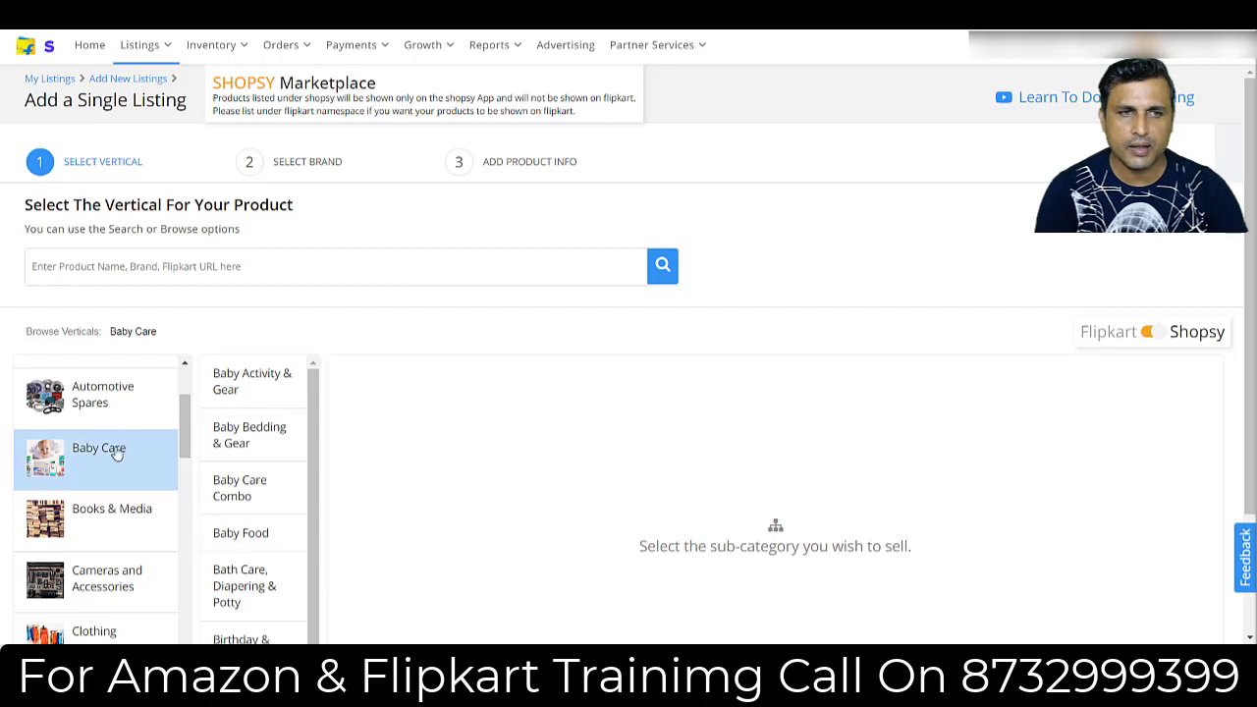
click(248, 374)
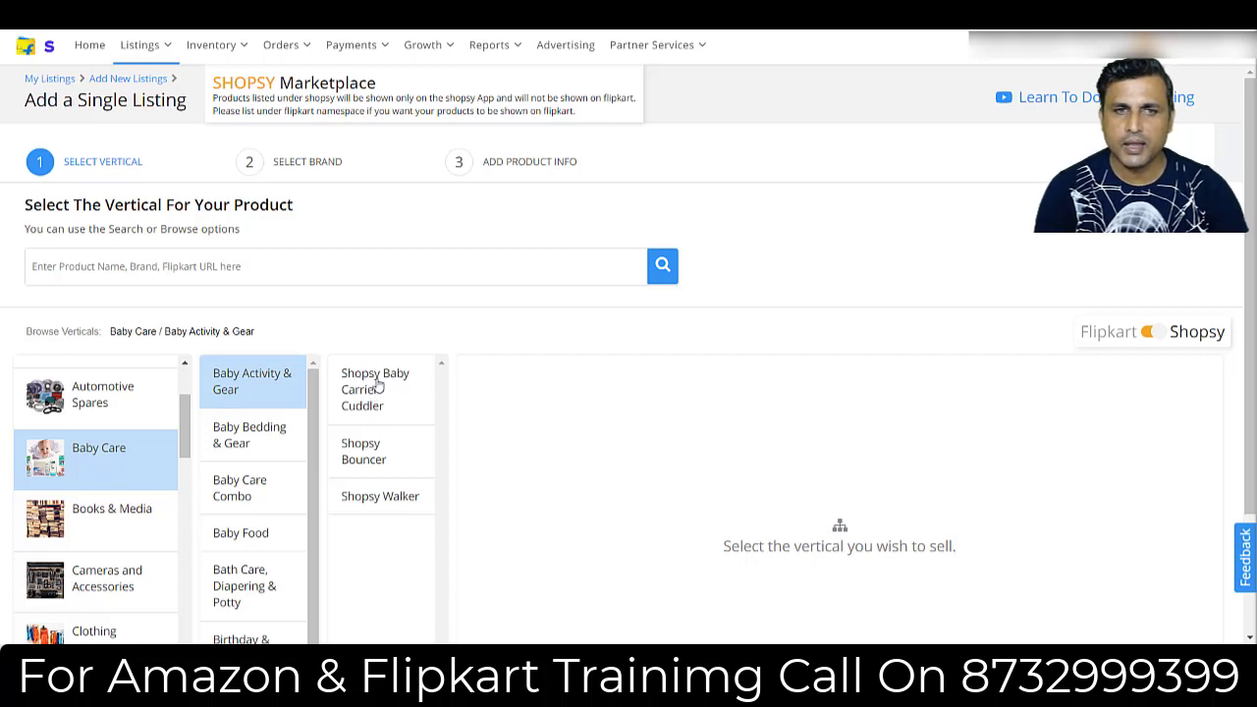
click(364, 448)
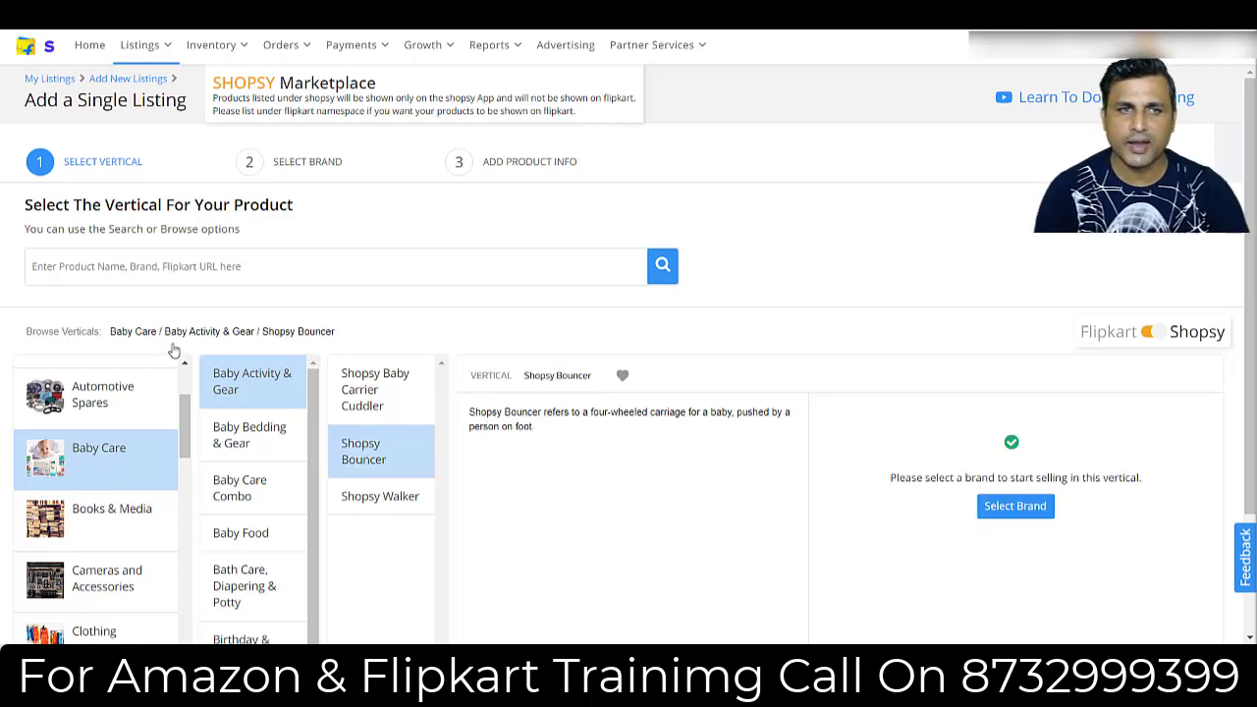
Search the verticals for Chopper, select Shopsy / Kitchen Tools / Shopsy Chopper and look through its sample images.
click(194, 272)
text(Chopper)
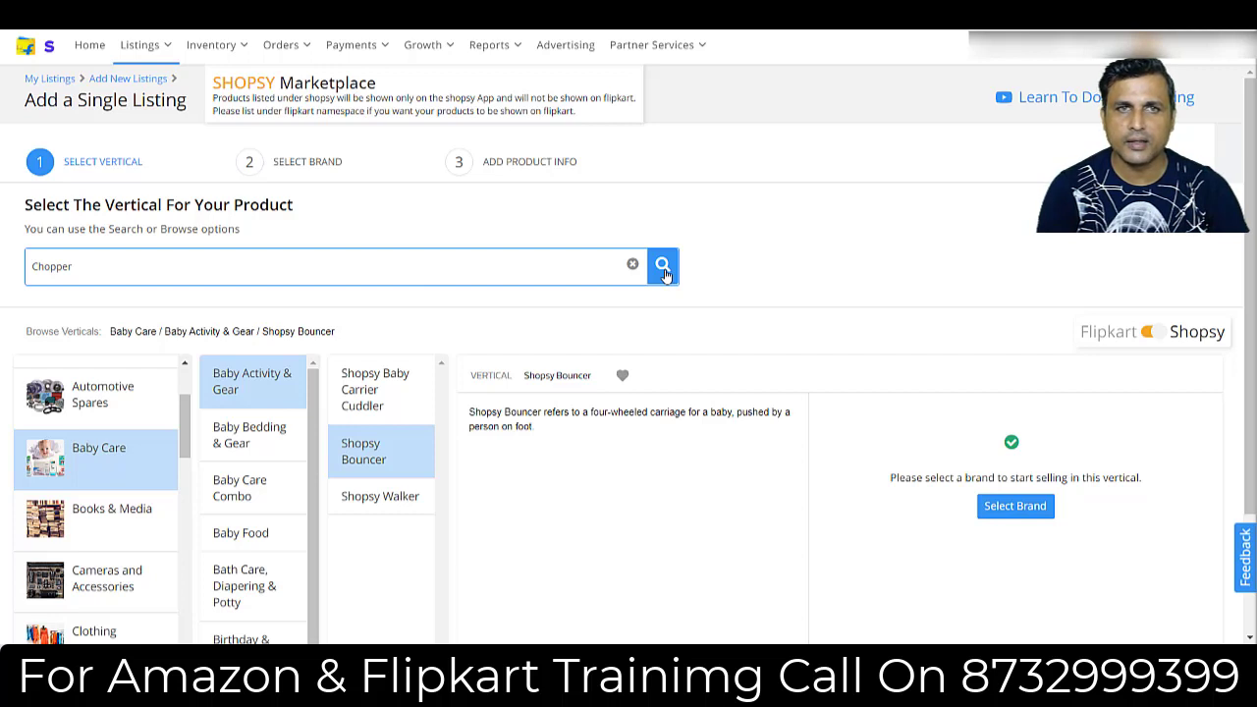
click(806, 24)
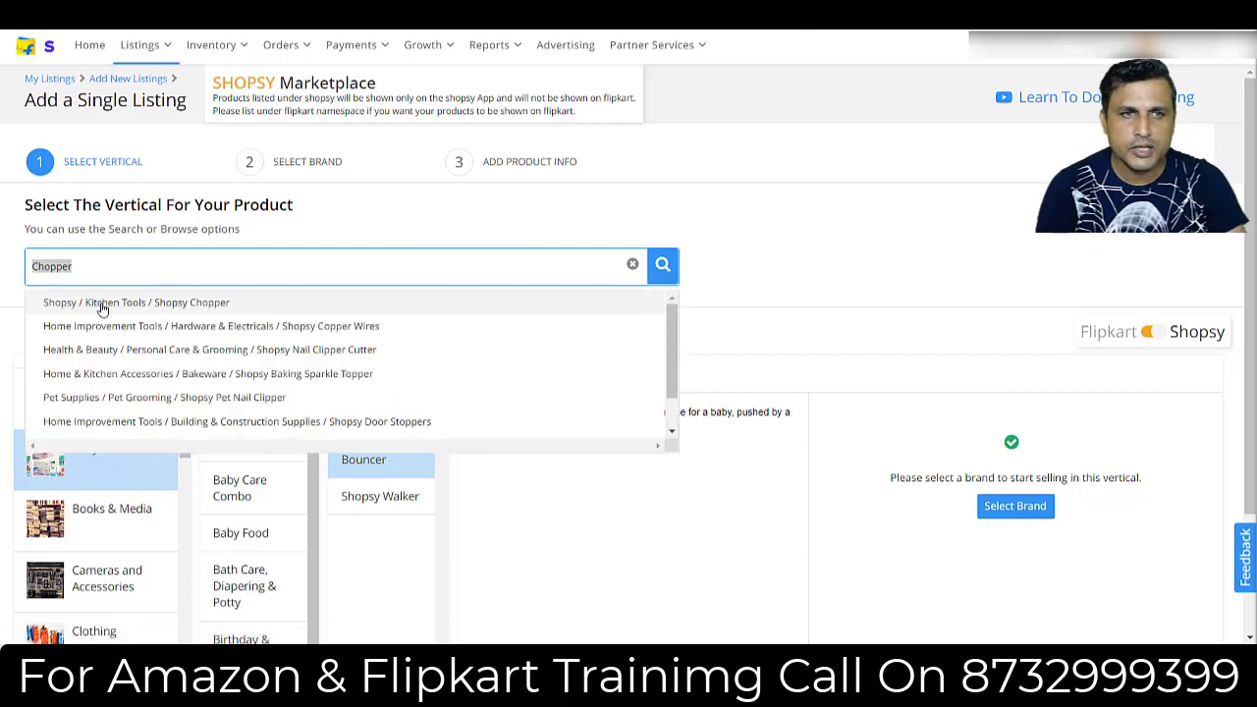
click(175, 305)
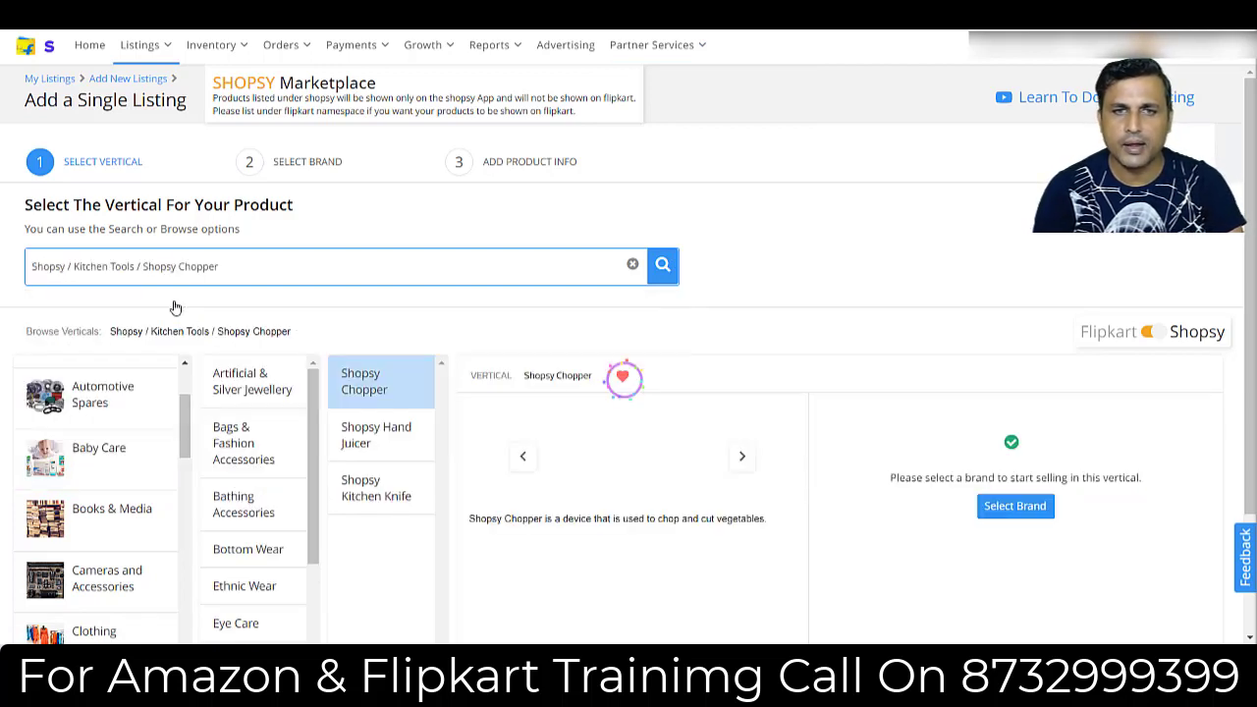
click(742, 460)
click(741, 460)
click(741, 461)
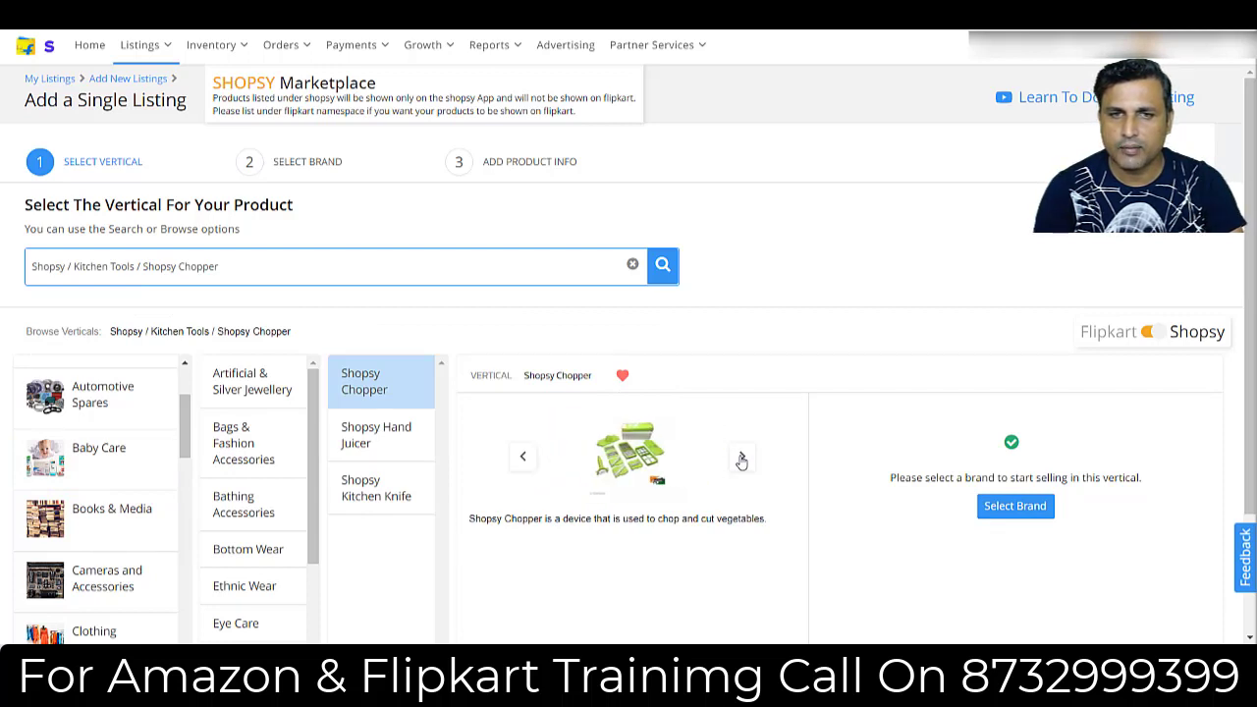
click(742, 460)
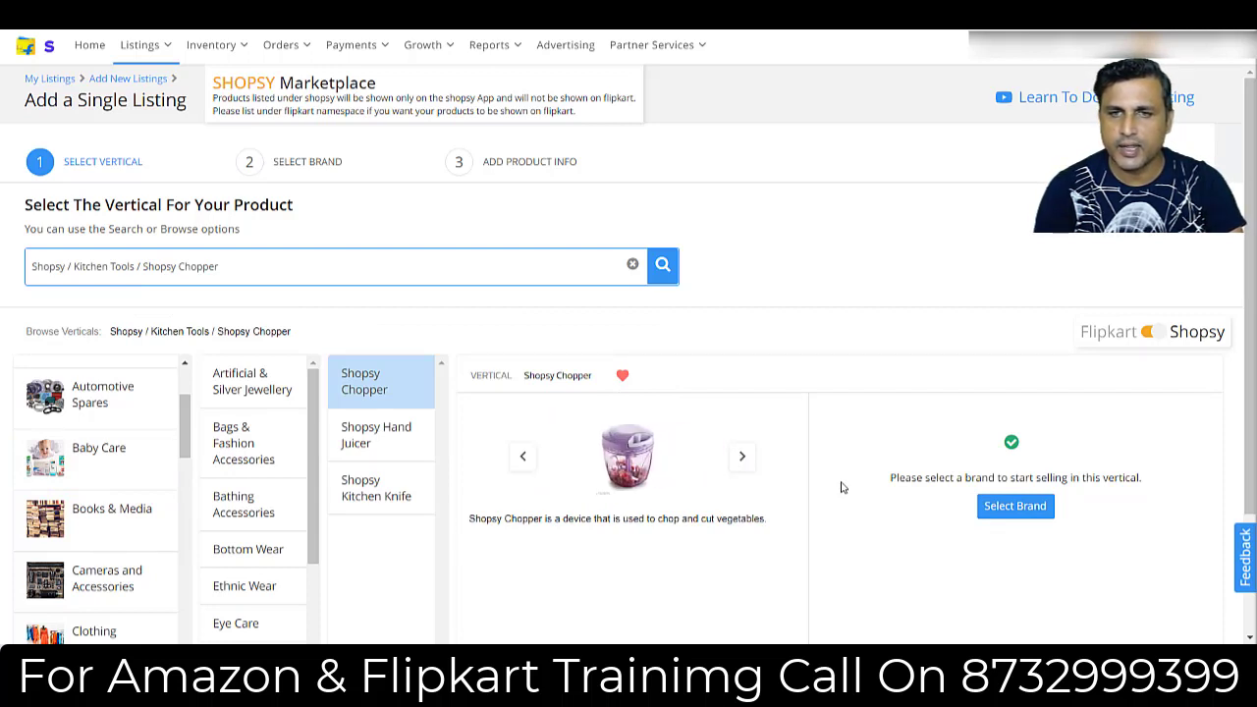
Check the brand ABC for the Shopsy Chopper vertical and create a new listing under it.
click(1013, 504)
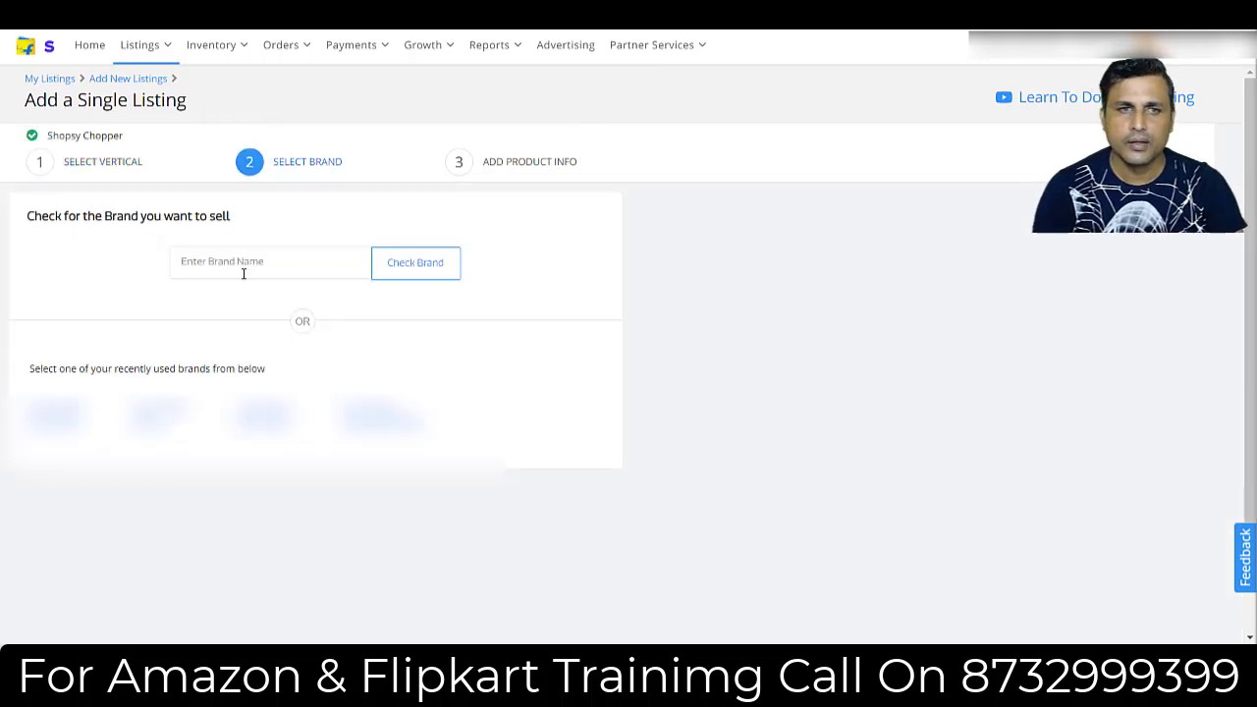
text(ABC)
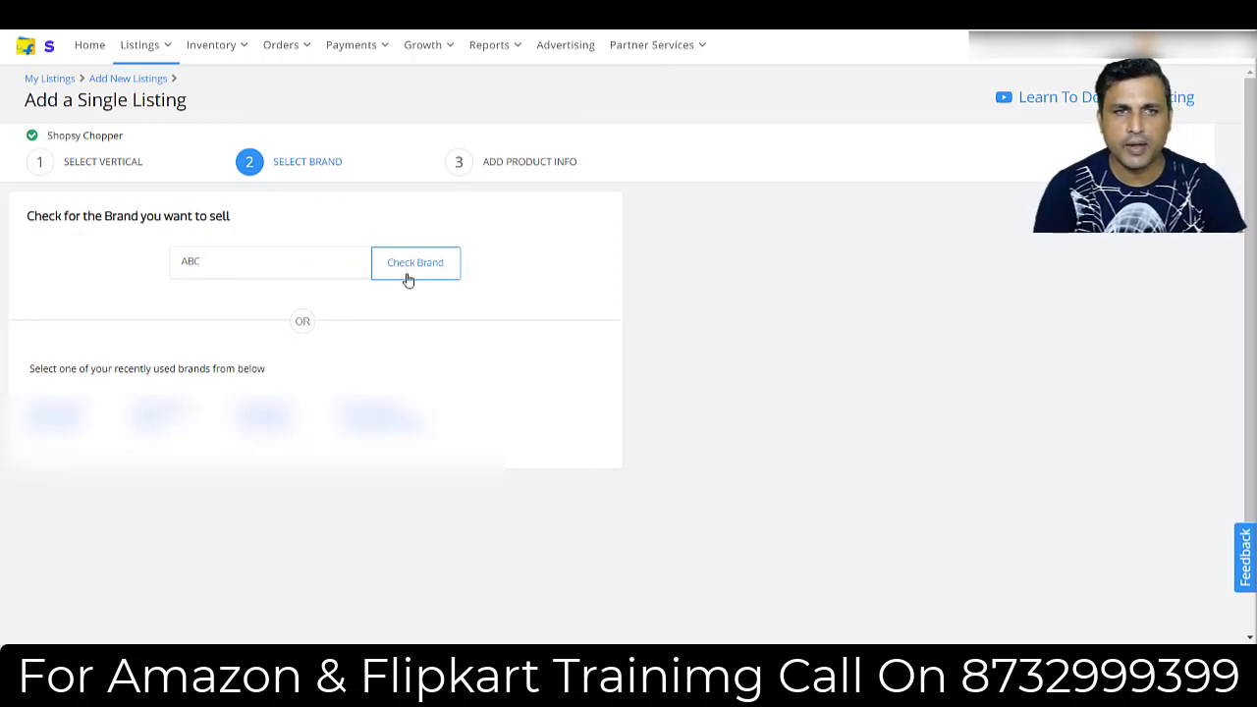
click(408, 280)
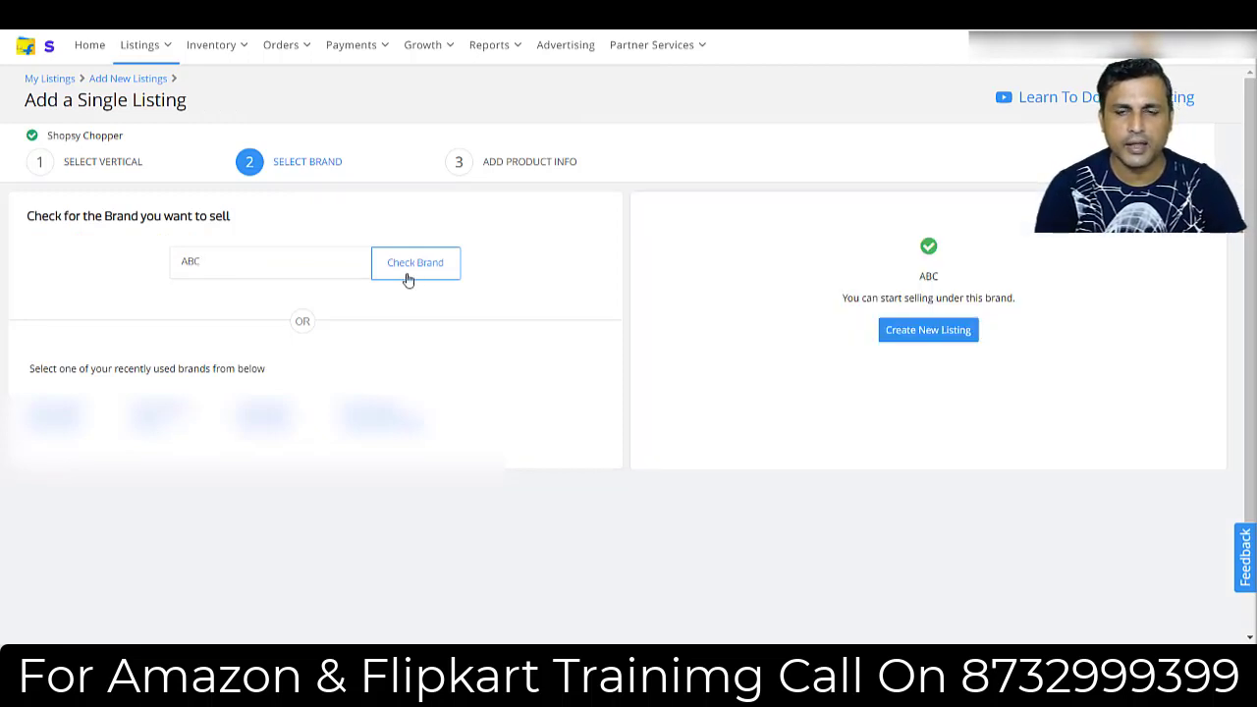
click(920, 333)
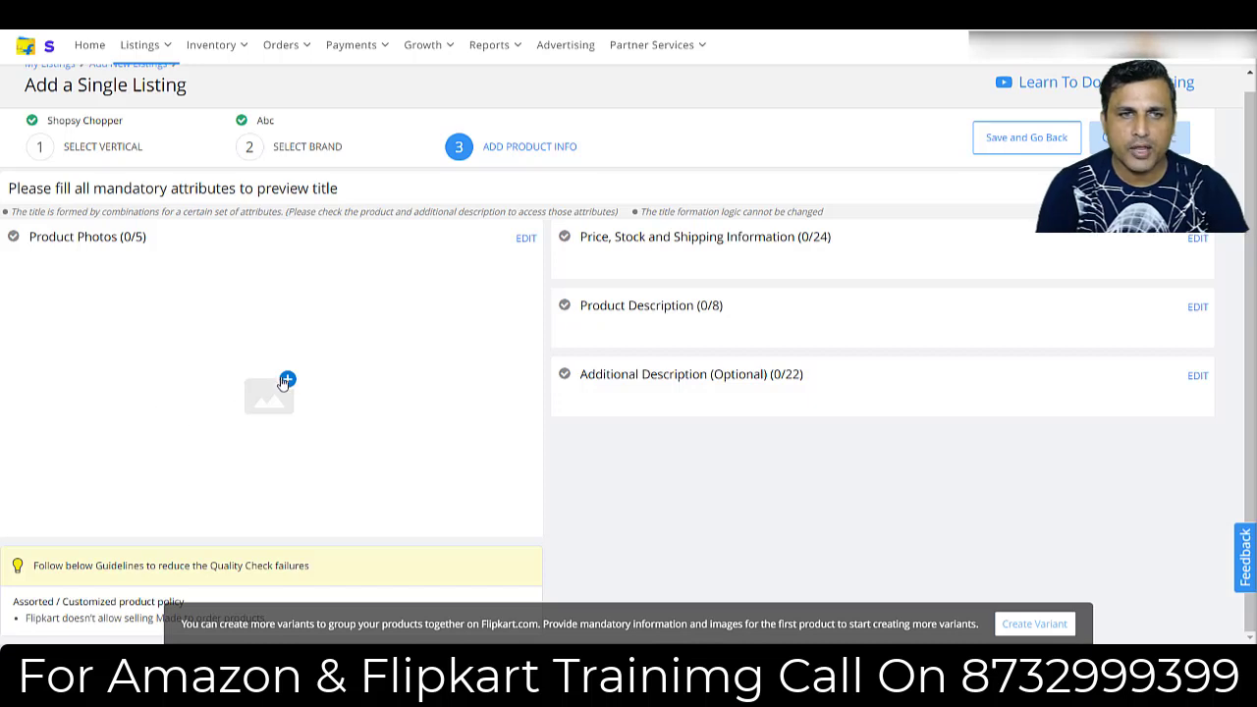
Upload Chop 1 and Chop 2 from the Desktop folder as the first two product photos.
click(287, 381)
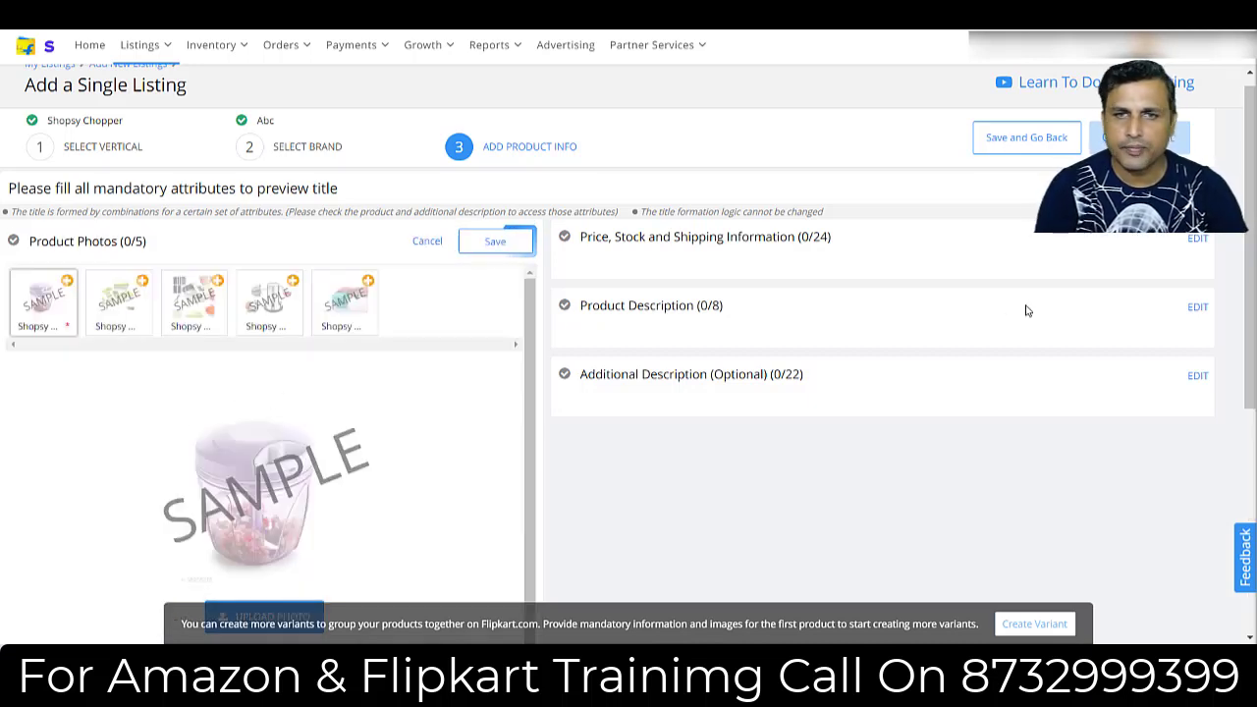
scroll(1253, 290, down, 1)
scroll(1252, 290, down, 1)
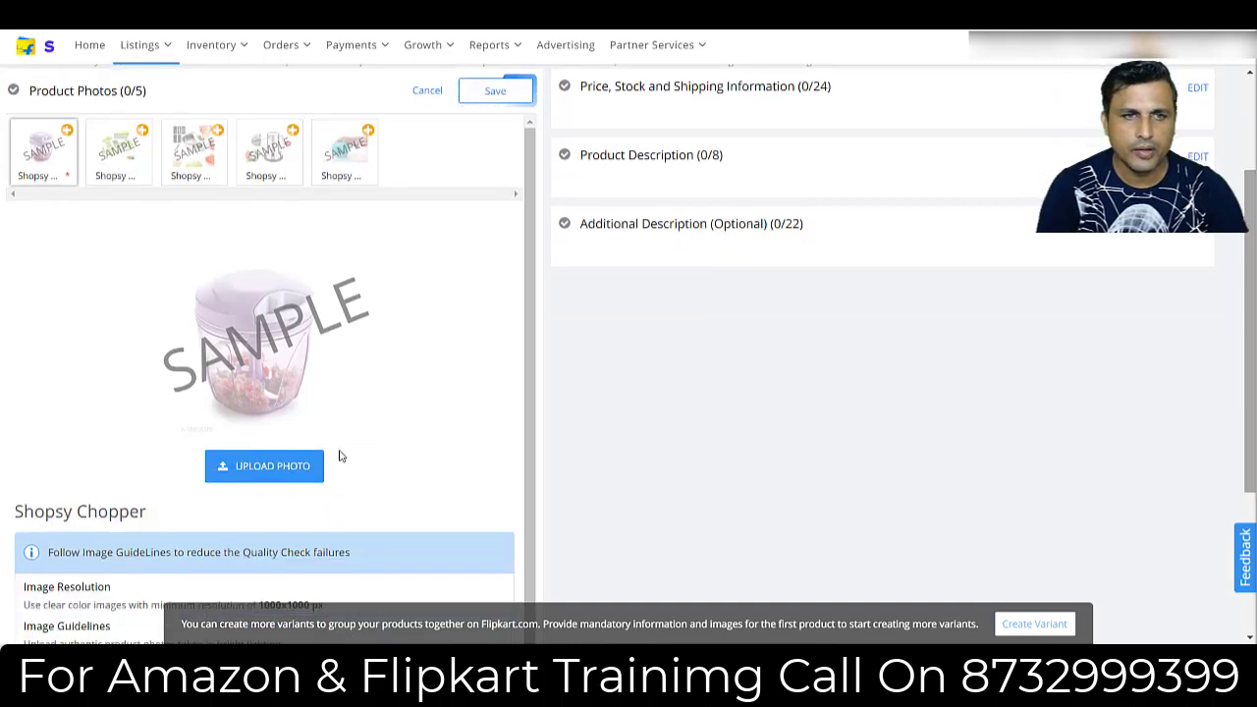
click(263, 462)
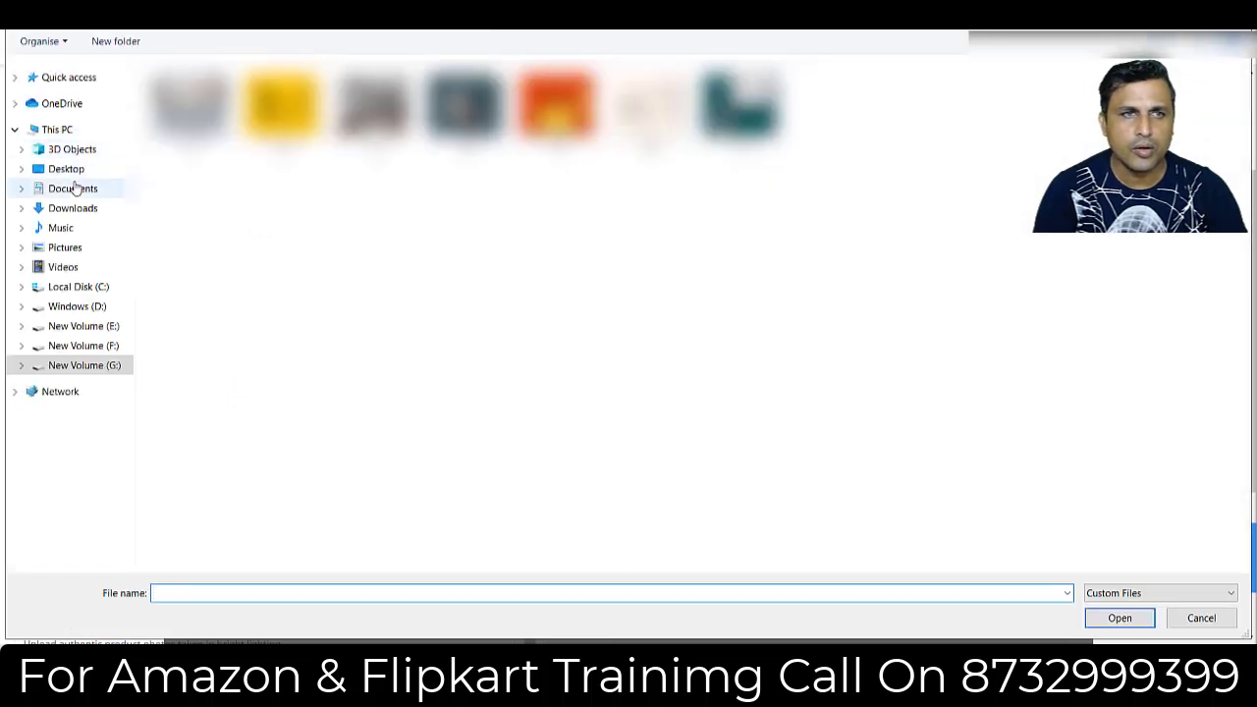
click(65, 169)
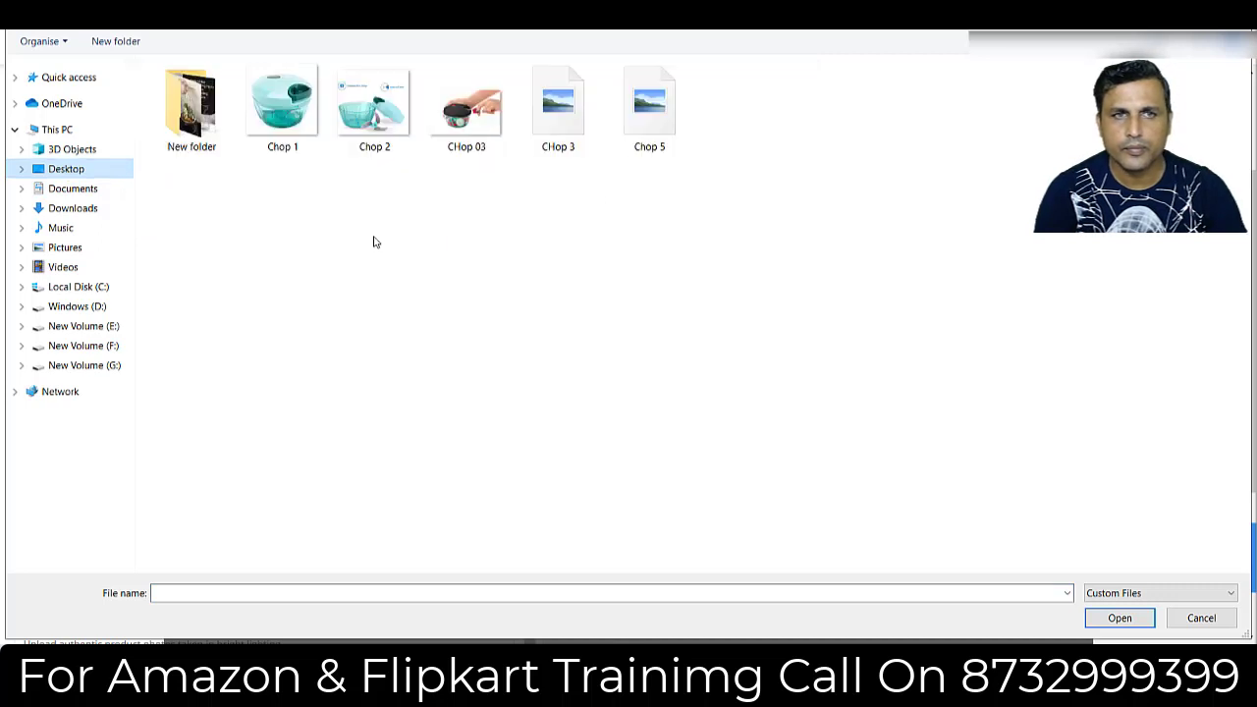
click(290, 102)
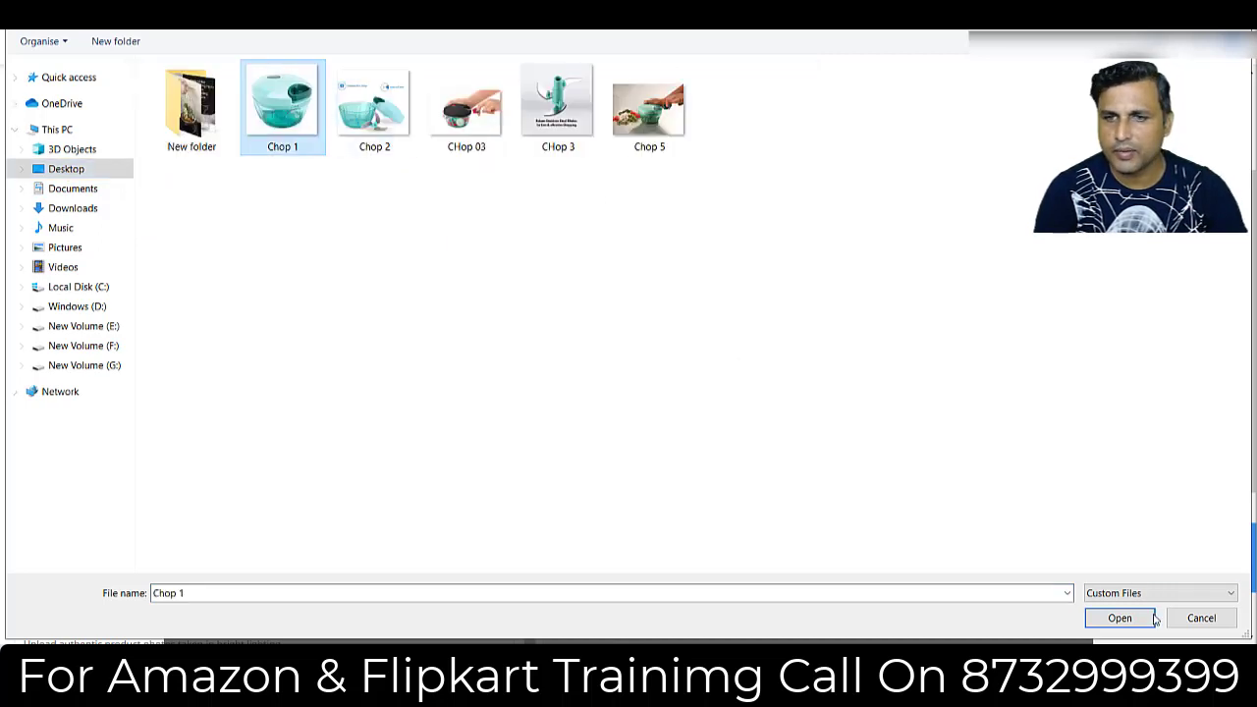
click(1110, 615)
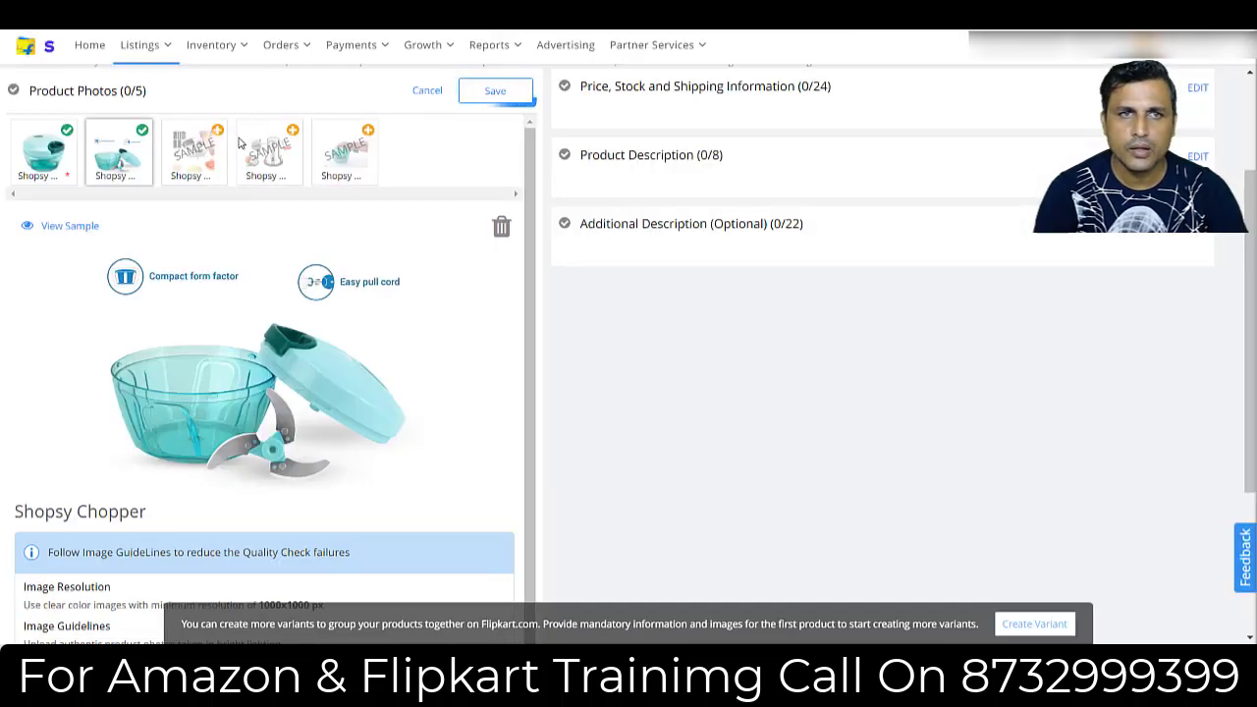
Upload CHop 03, CHop 3 and Chop 5 as the third, fourth and fifth product photos, and save the photos.
click(197, 153)
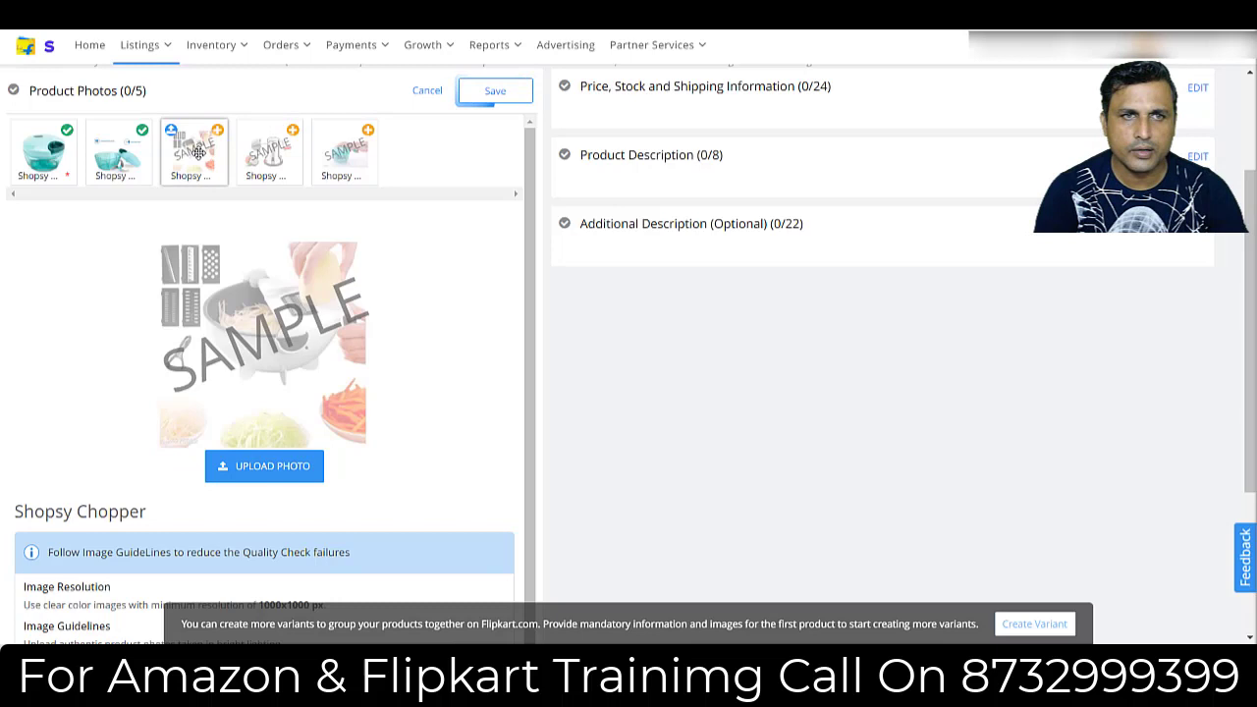
click(267, 464)
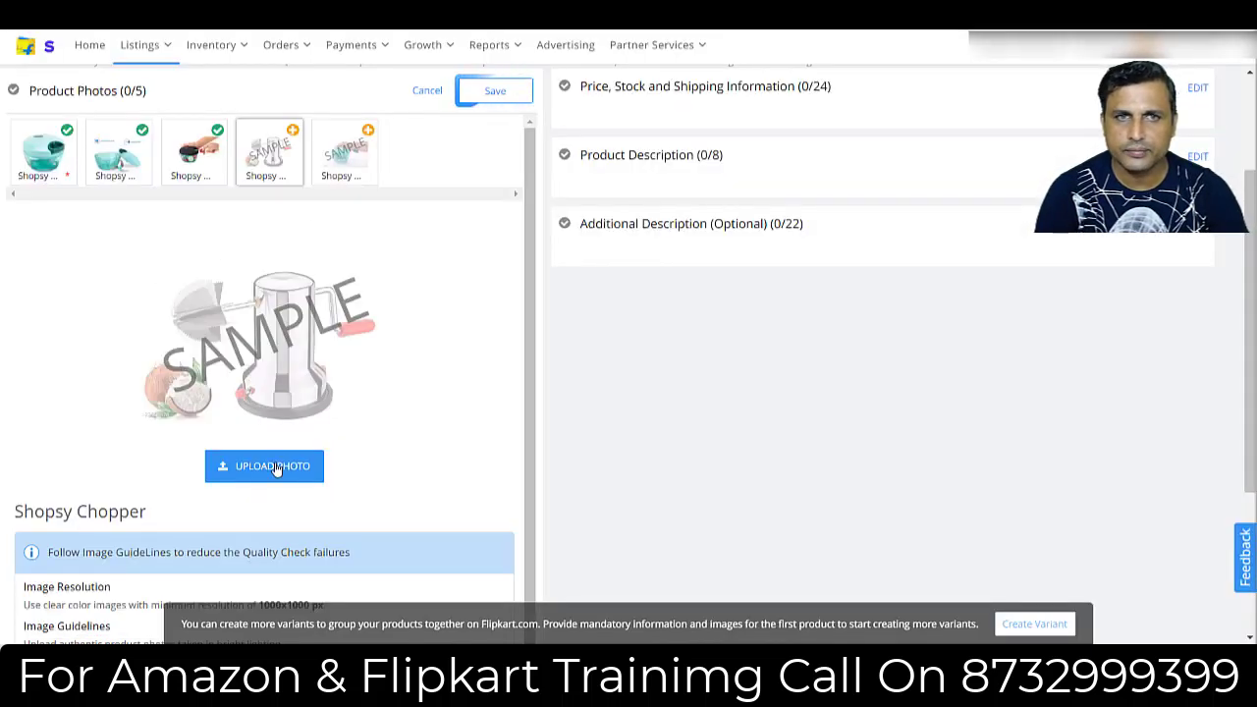
click(276, 468)
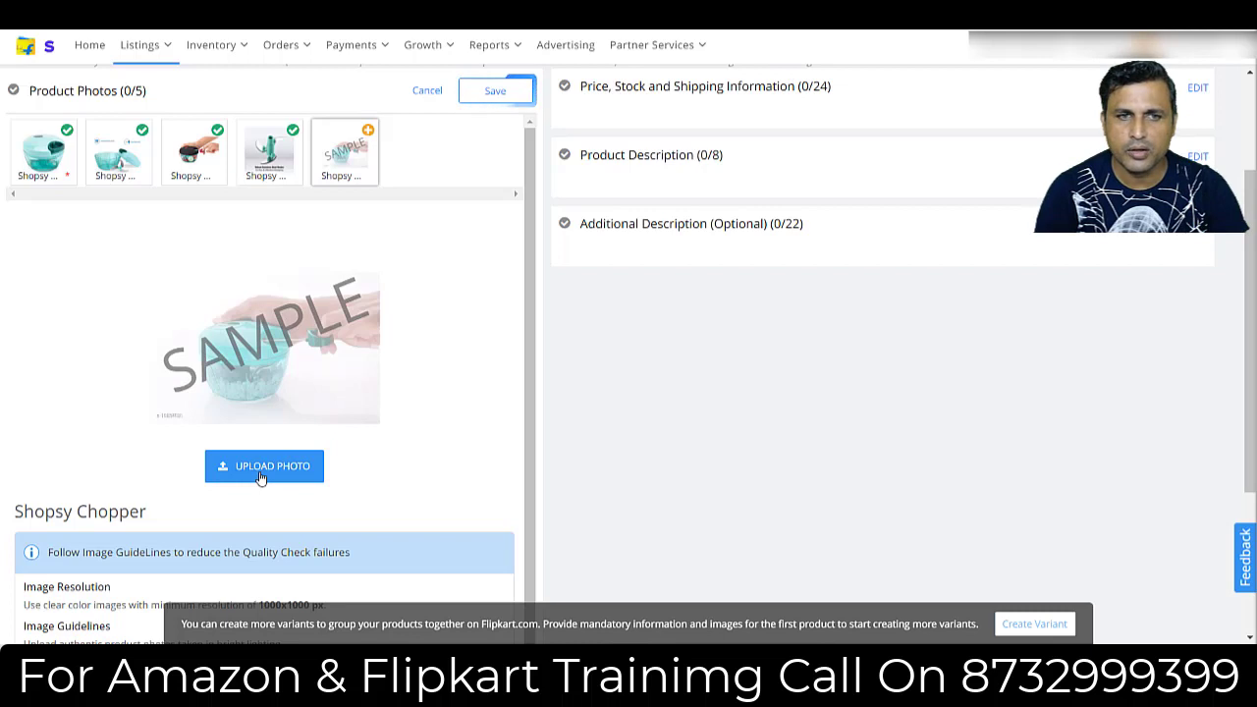
click(260, 477)
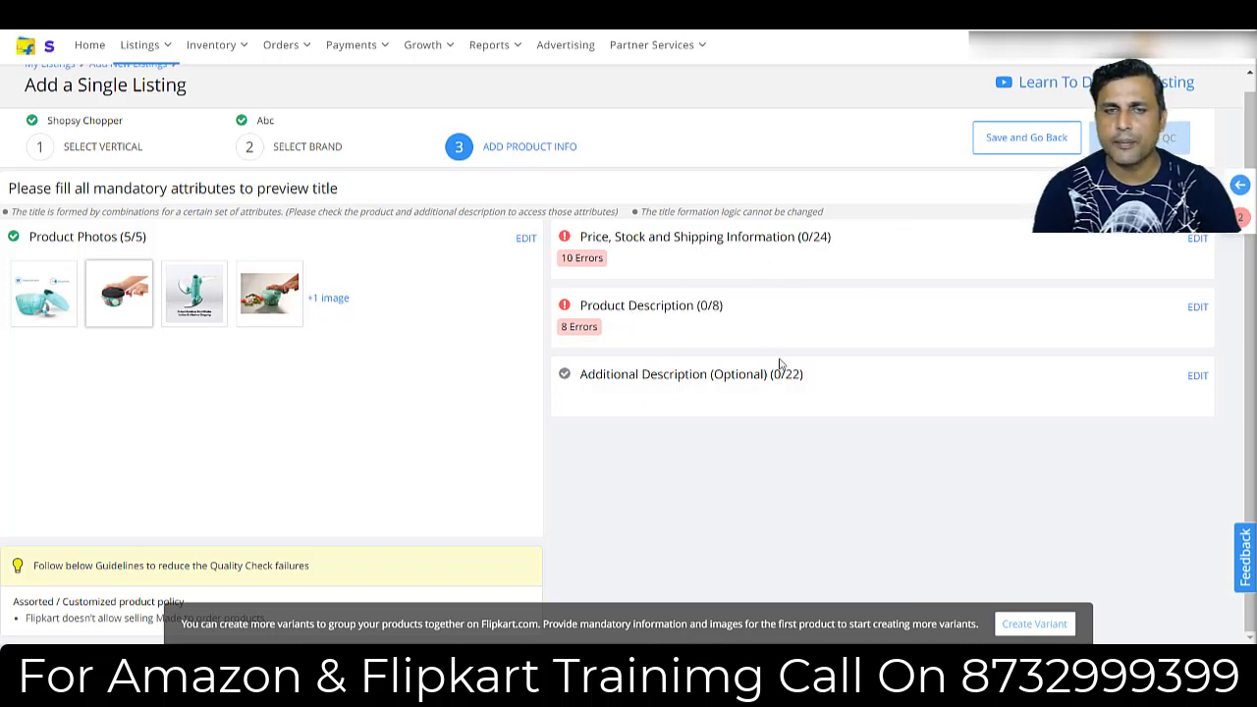
Open the price, stock and shipping information for editing and set the seller SKU ID to "ABC 3 blade chopper".
click(1195, 240)
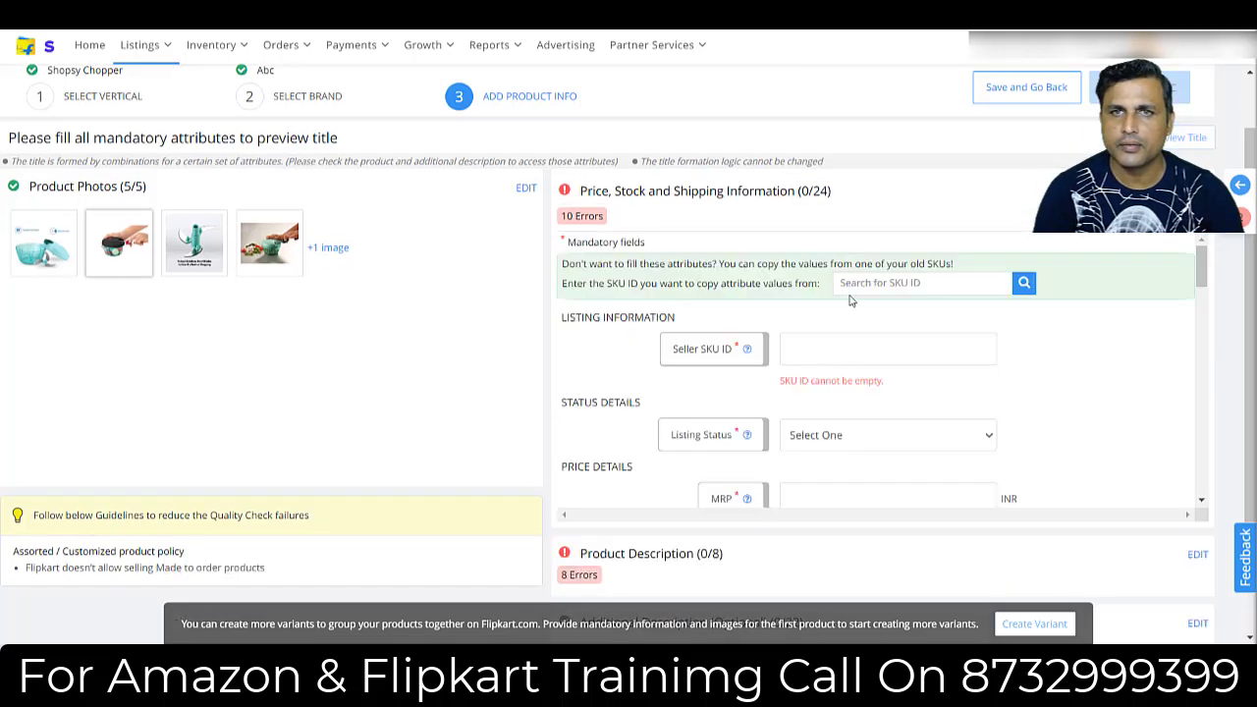
click(833, 349)
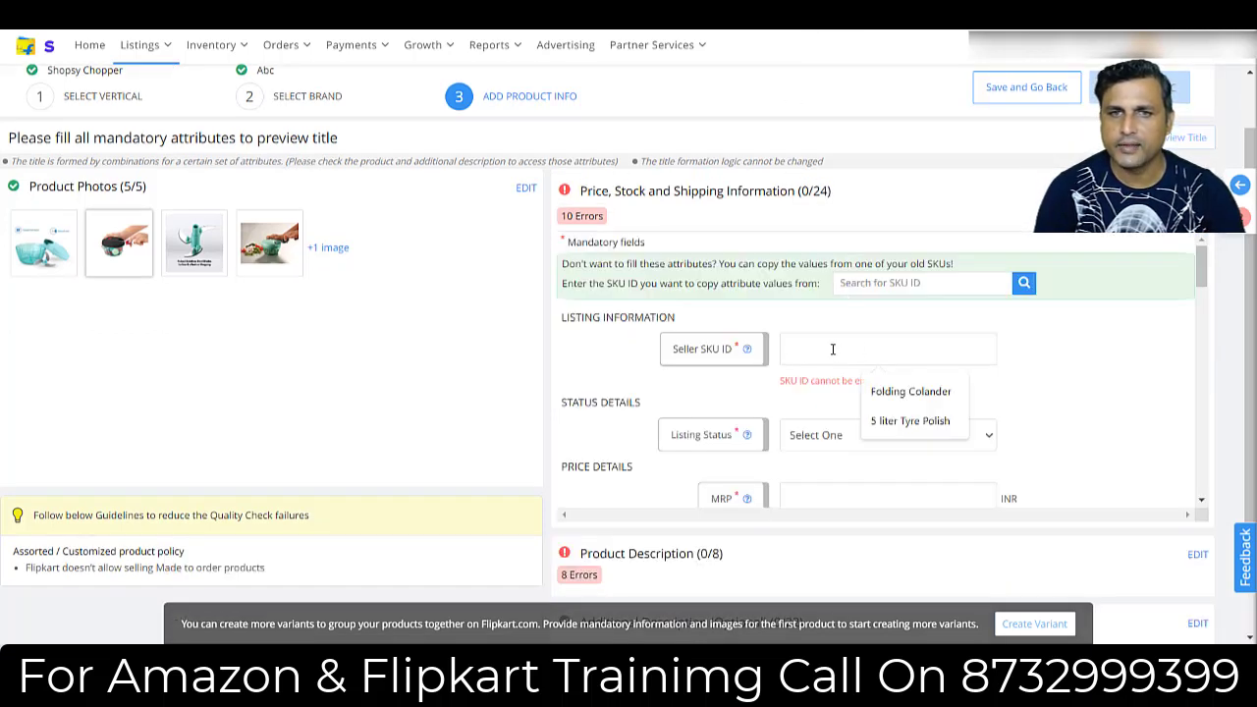
click(1129, 388)
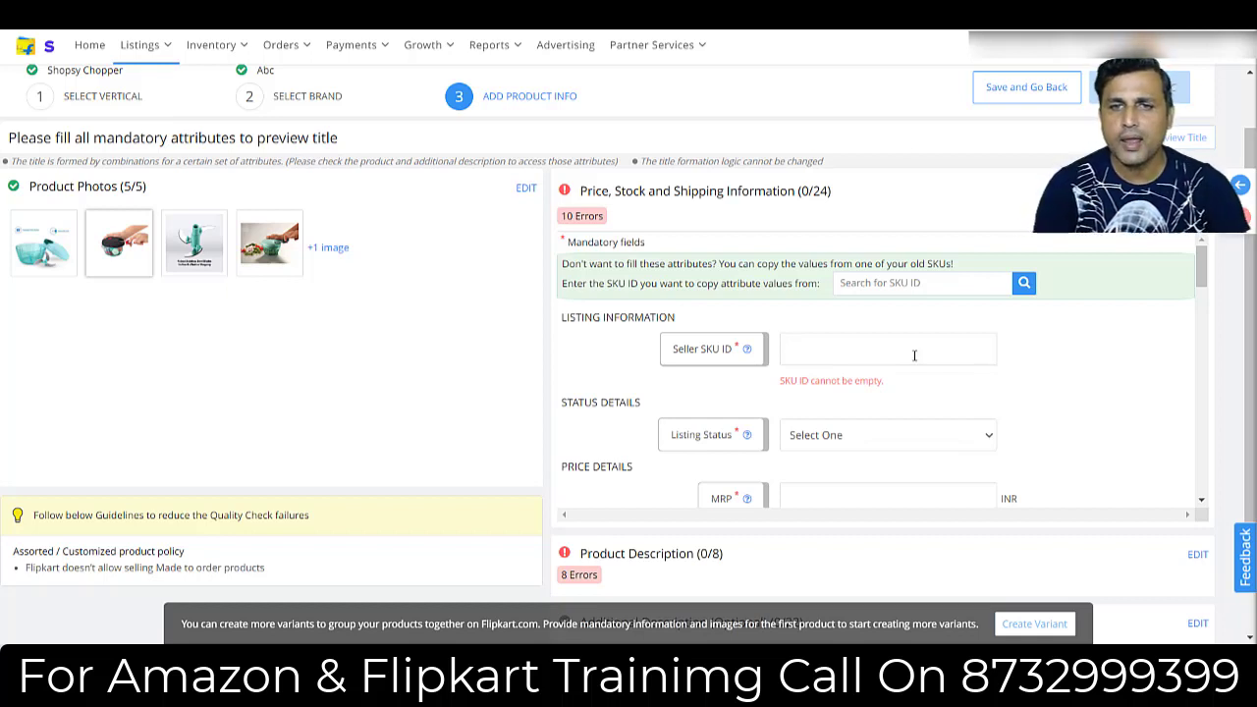
click(874, 352)
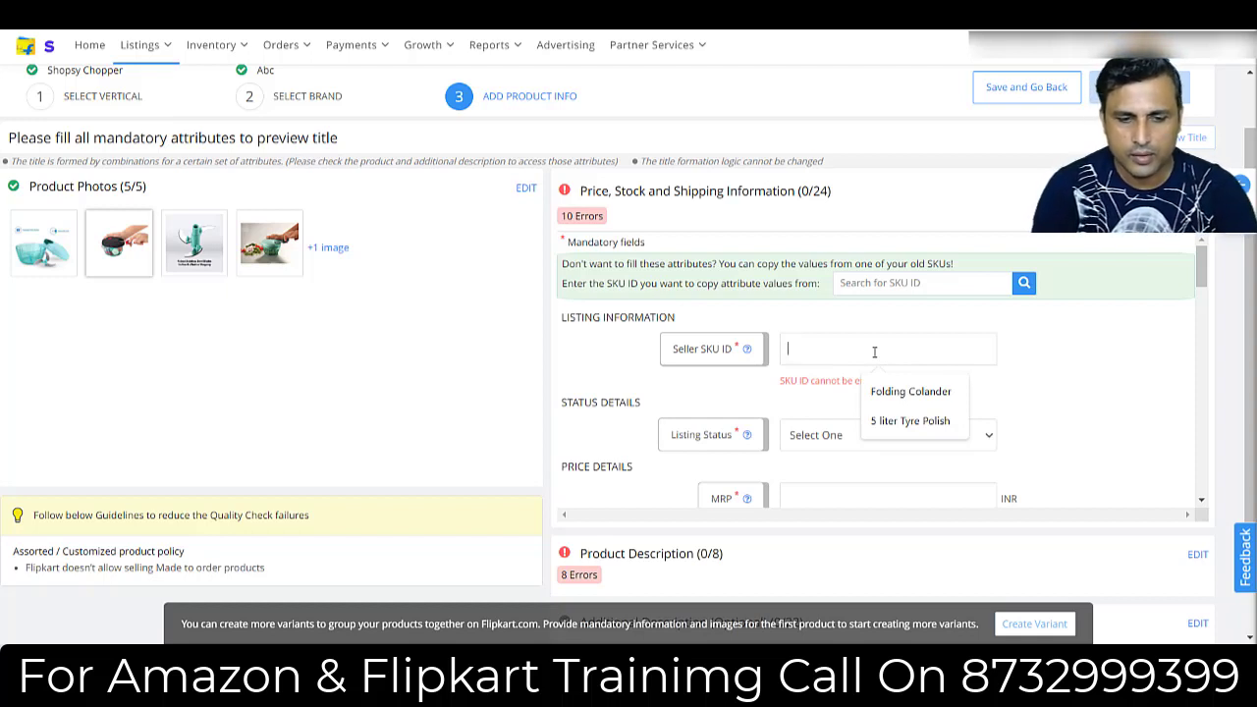
text(#B)
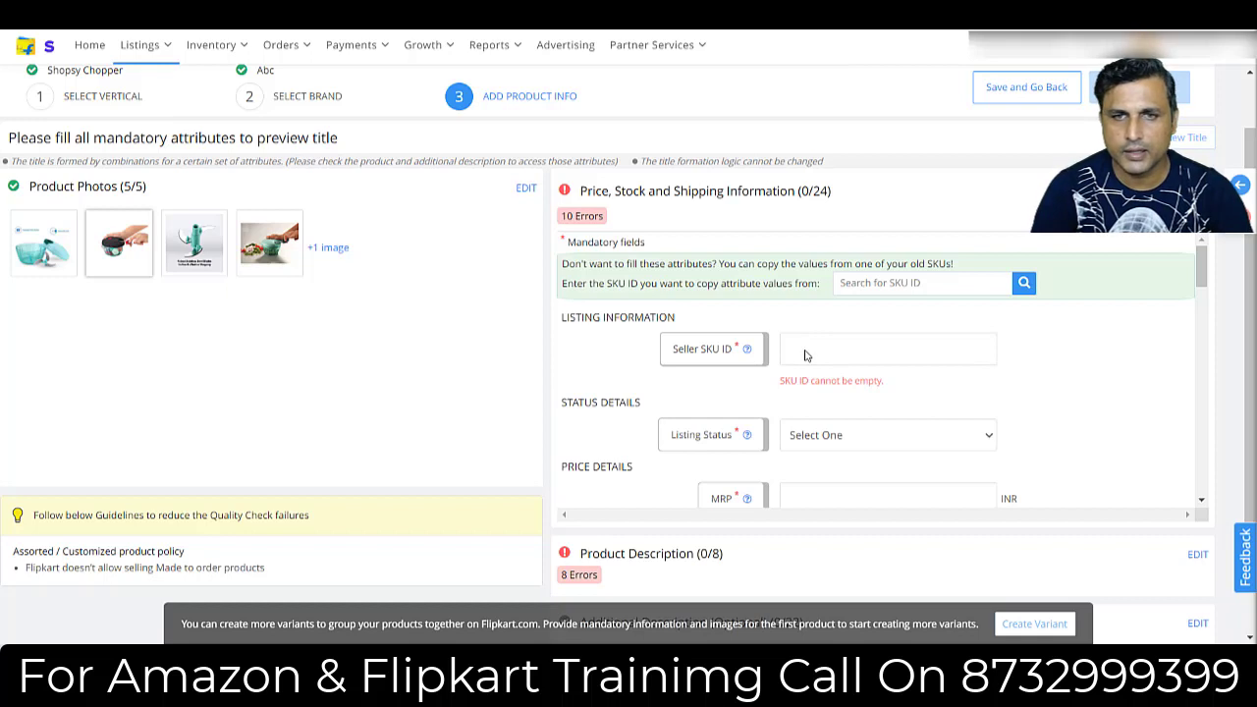
click(805, 356)
text(A)
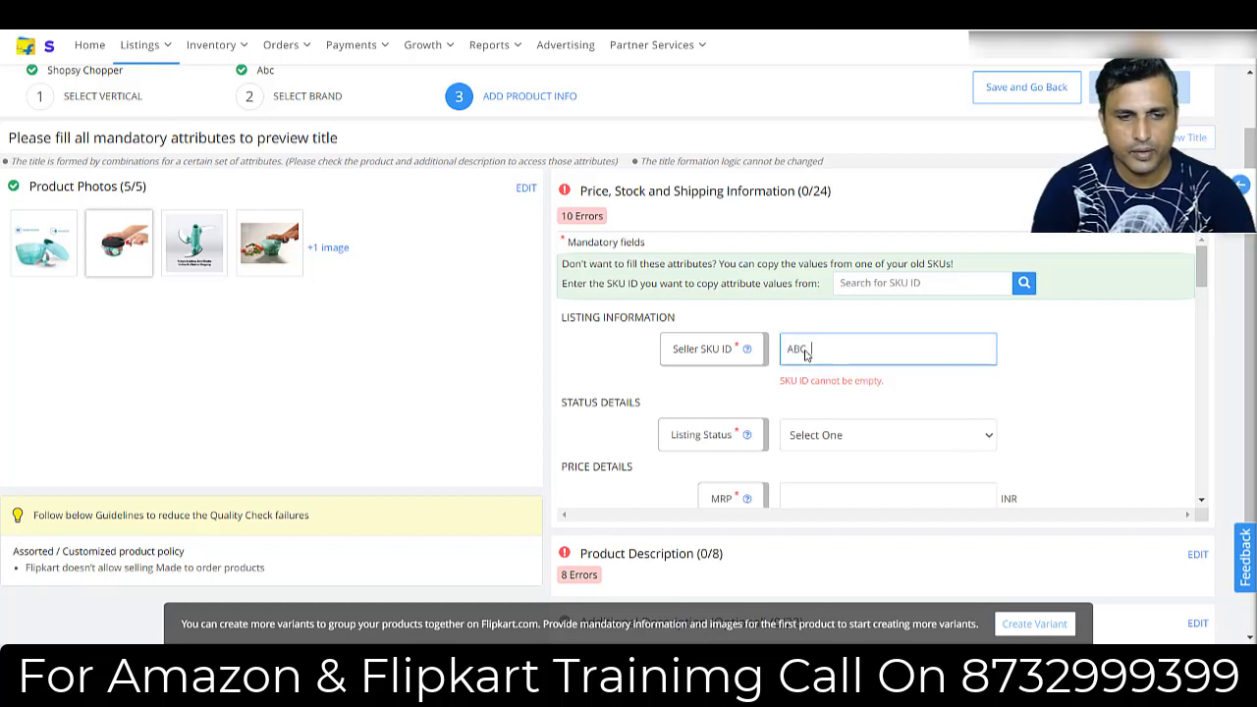
text(BC)
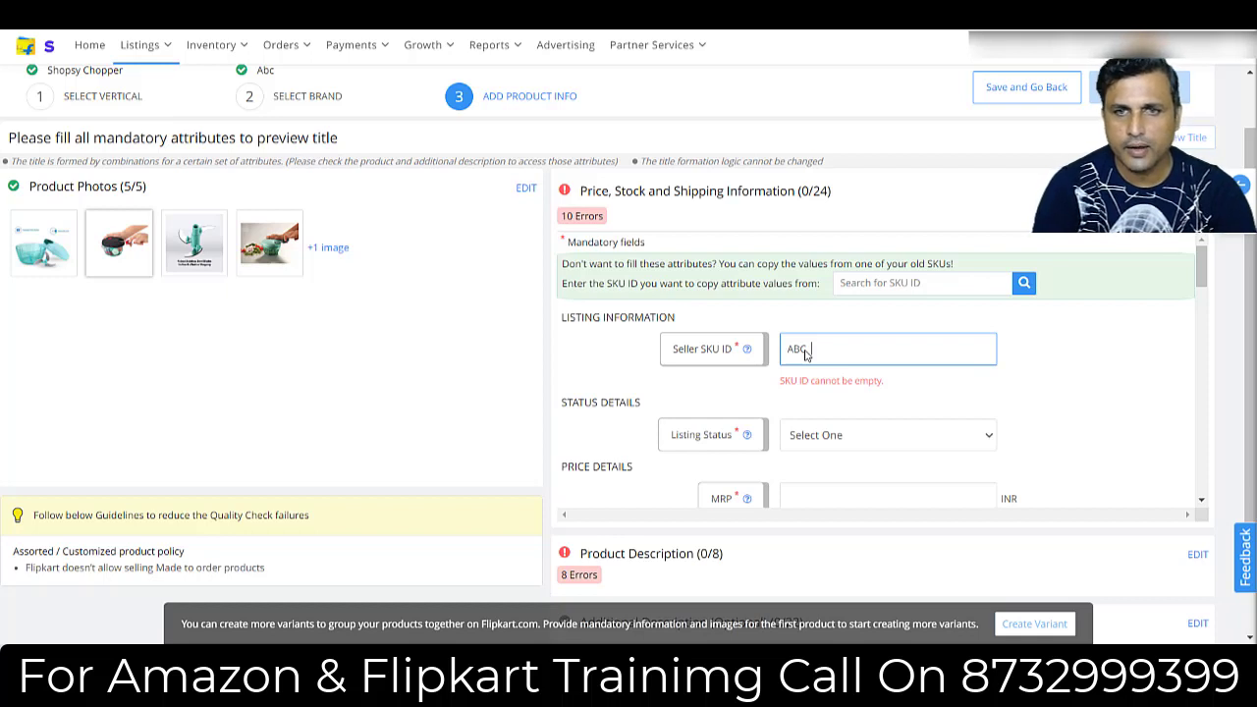
text(  3 blade)
text(ch)
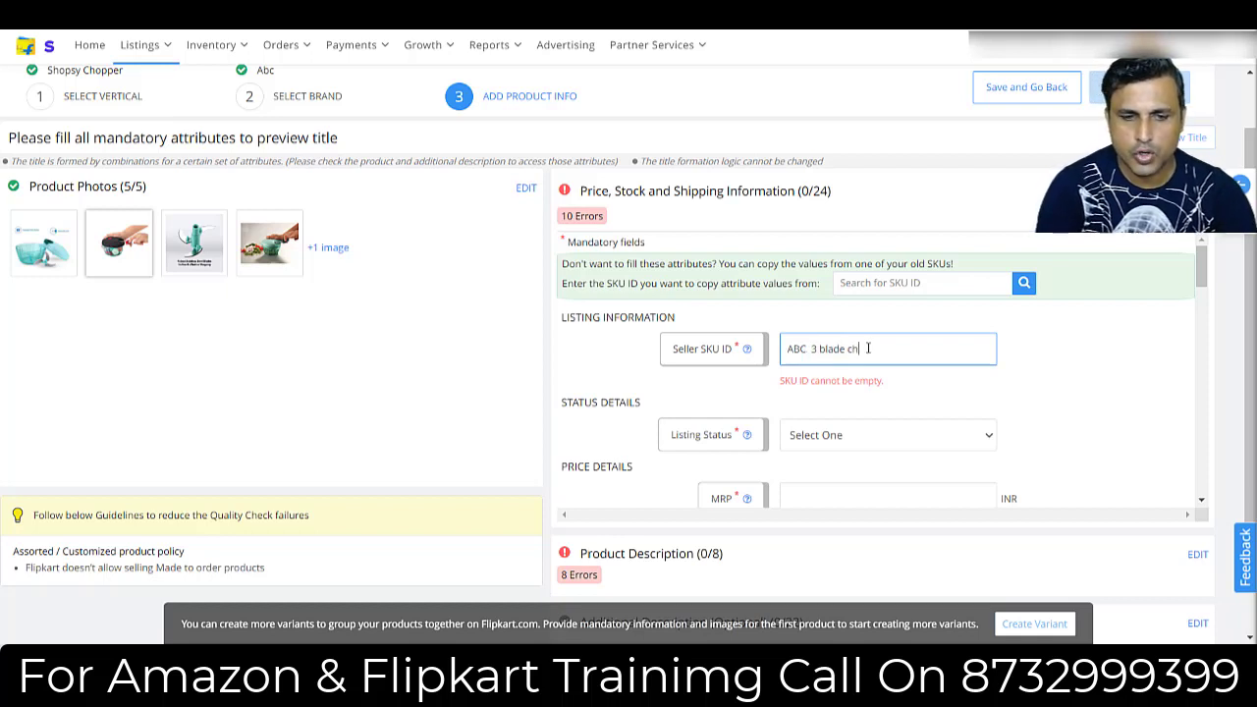
text(opper)
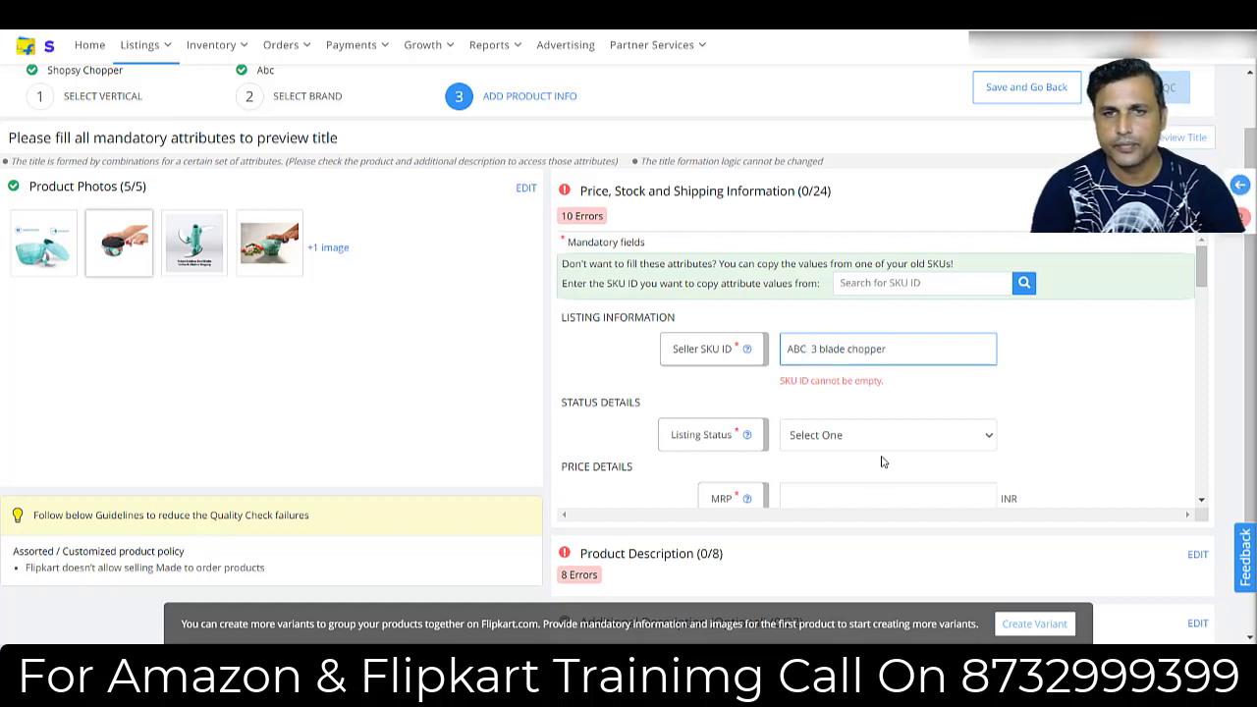
Set the listing status to Active and the MRP to 499 INR.
click(852, 443)
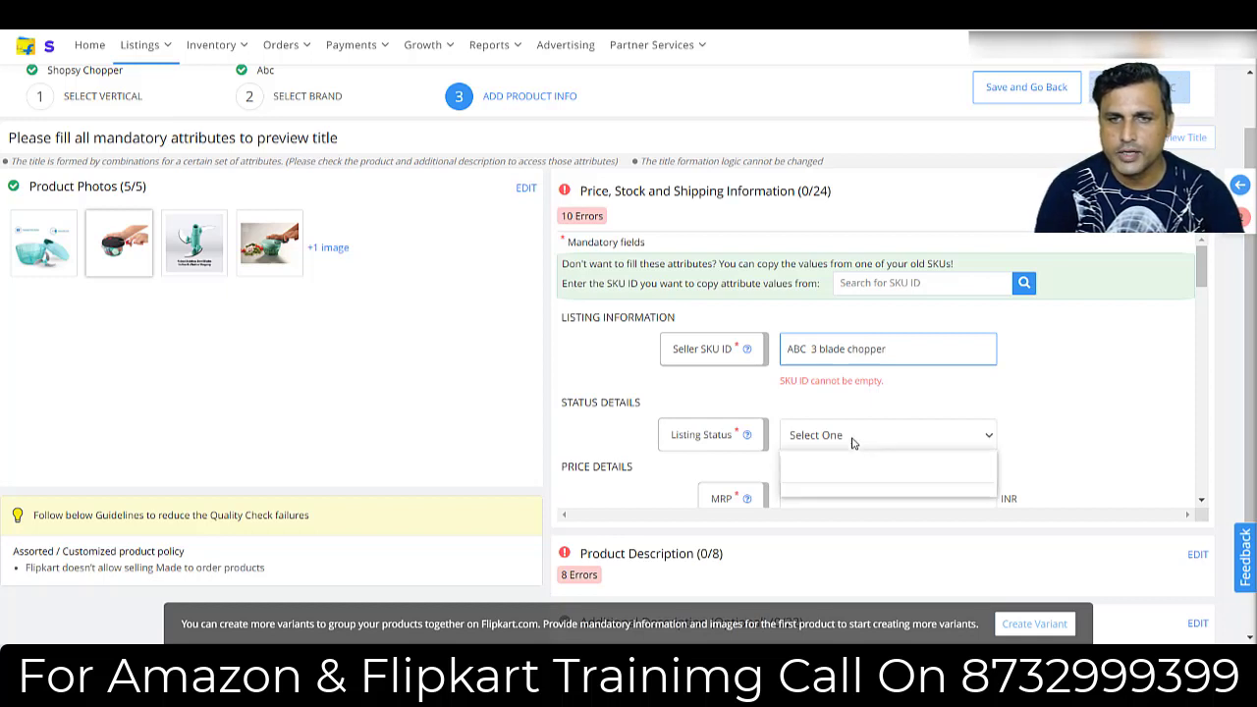
click(830, 480)
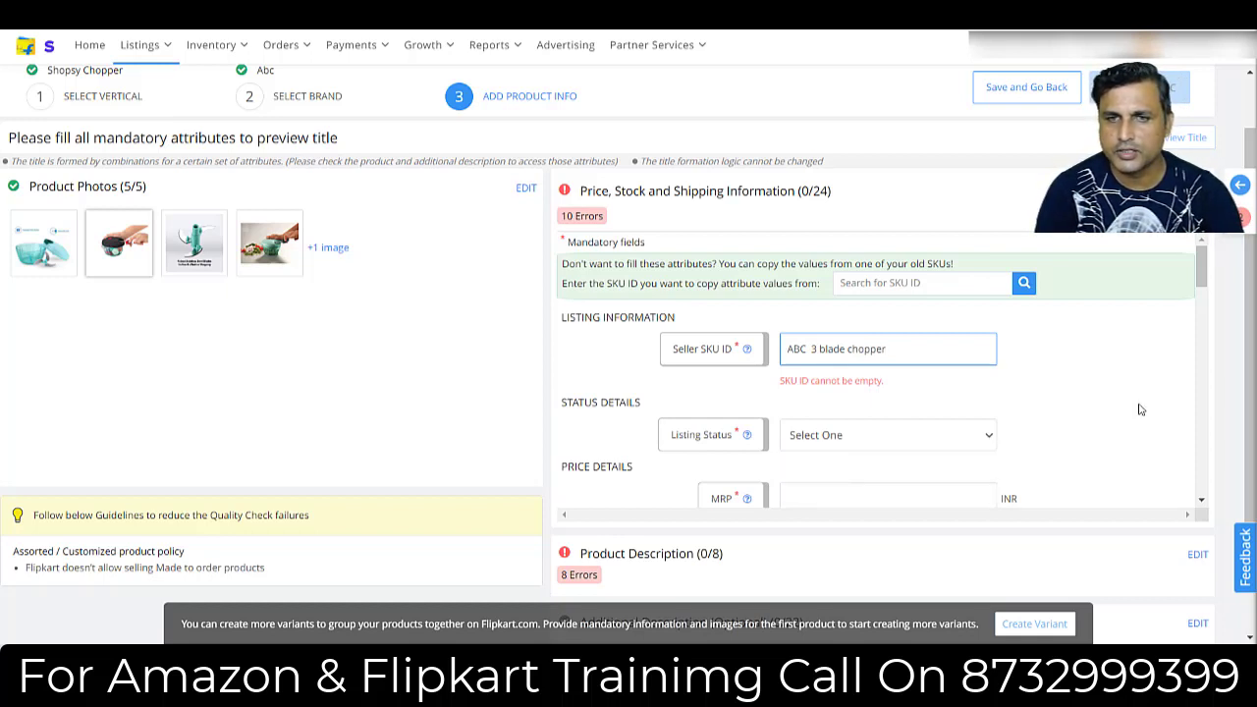
drag(1198, 280, 1199, 297)
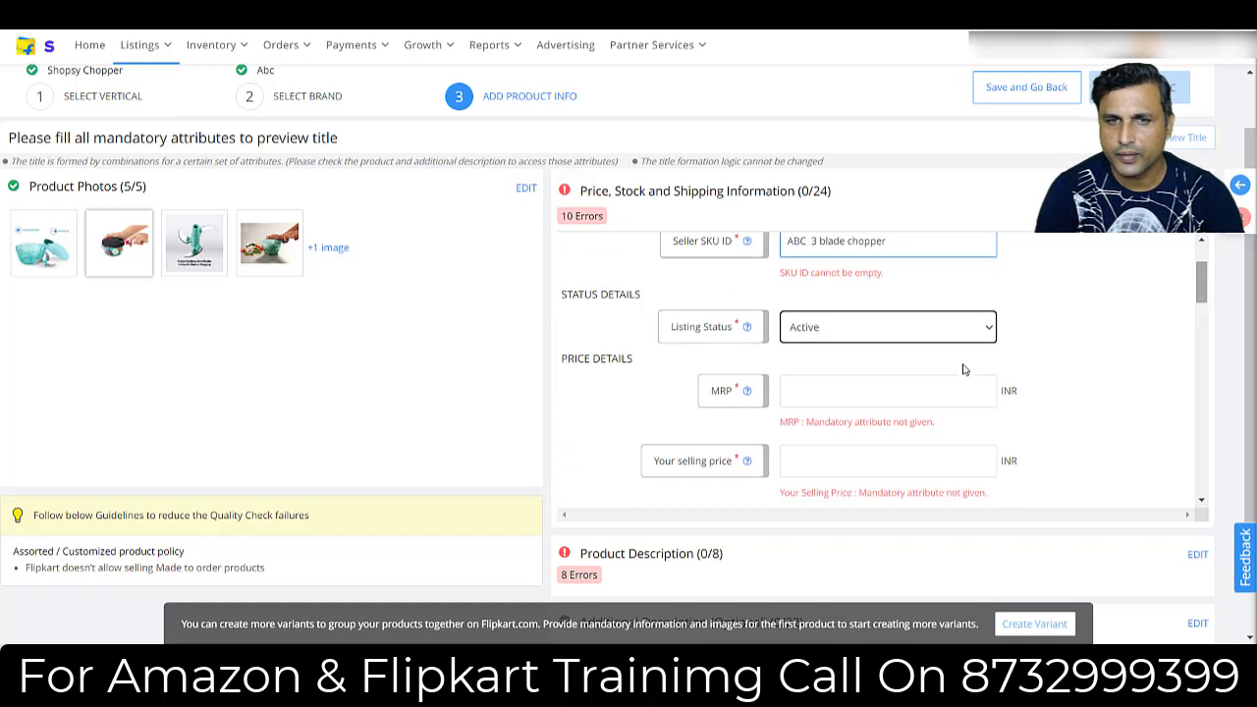
click(815, 384)
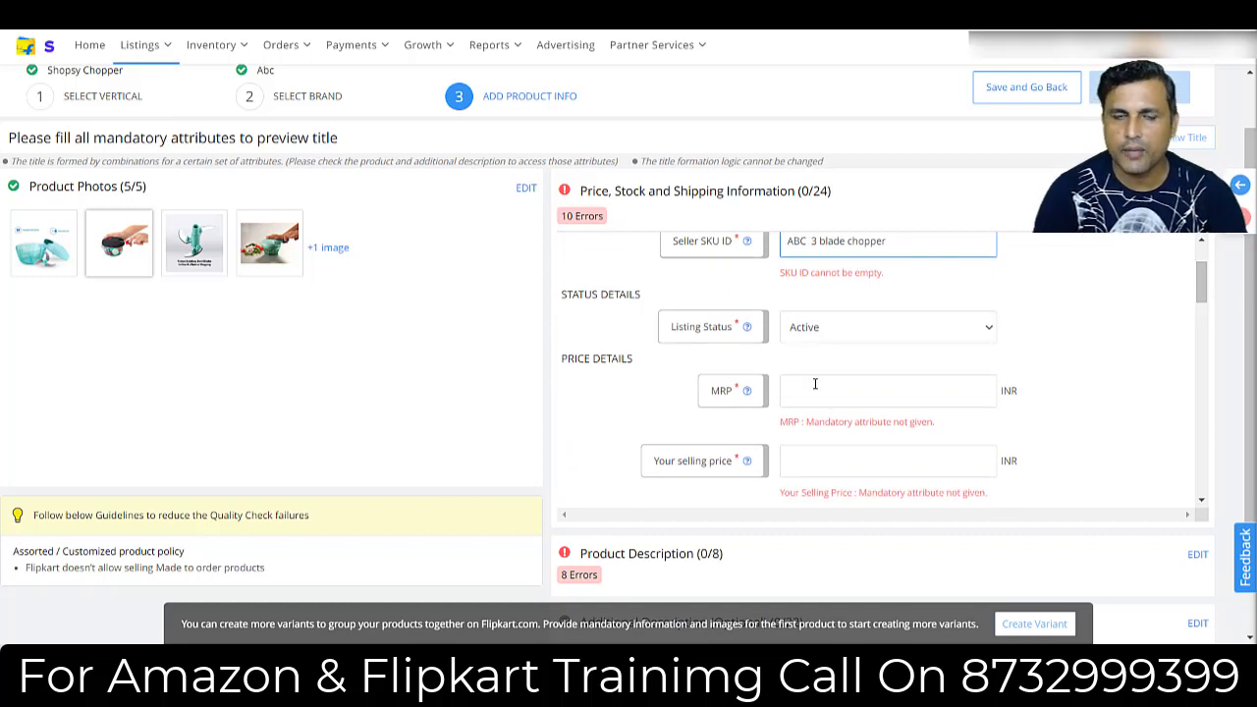
text(499)
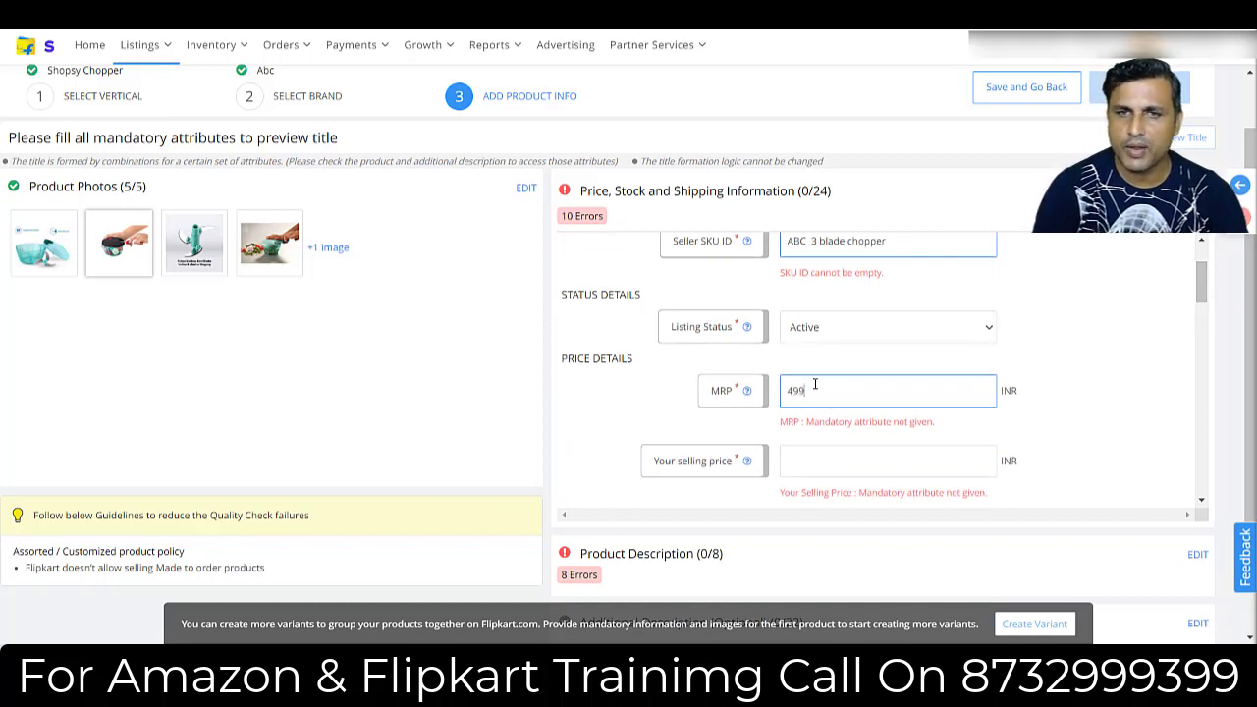
Set the selling price in the price details to 249 INR.
drag(1198, 290, 1199, 296)
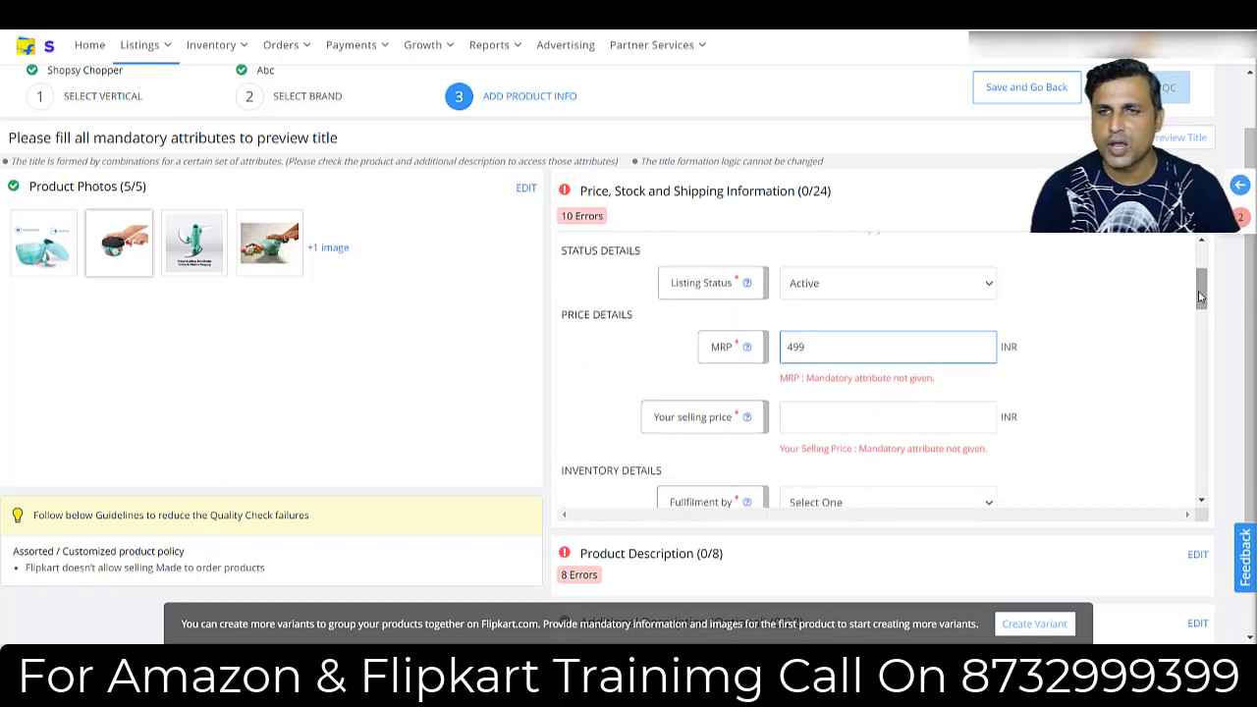
drag(1199, 296, 1199, 306)
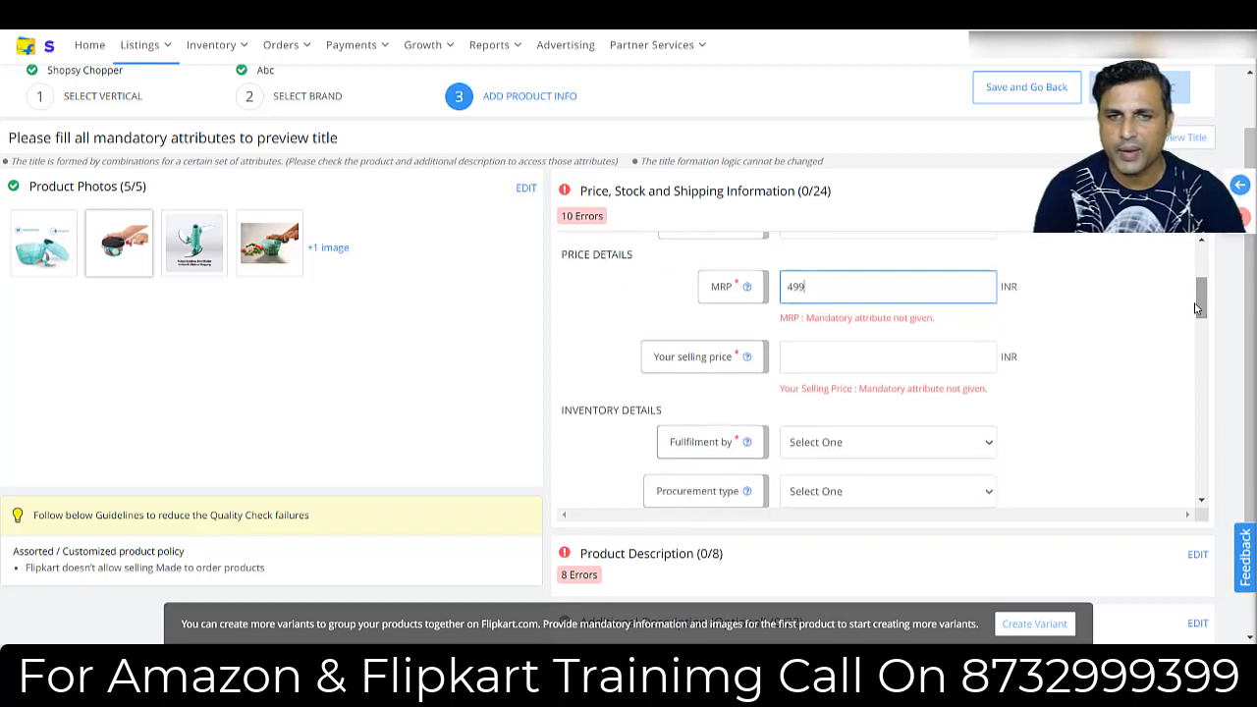
click(864, 349)
text(249)
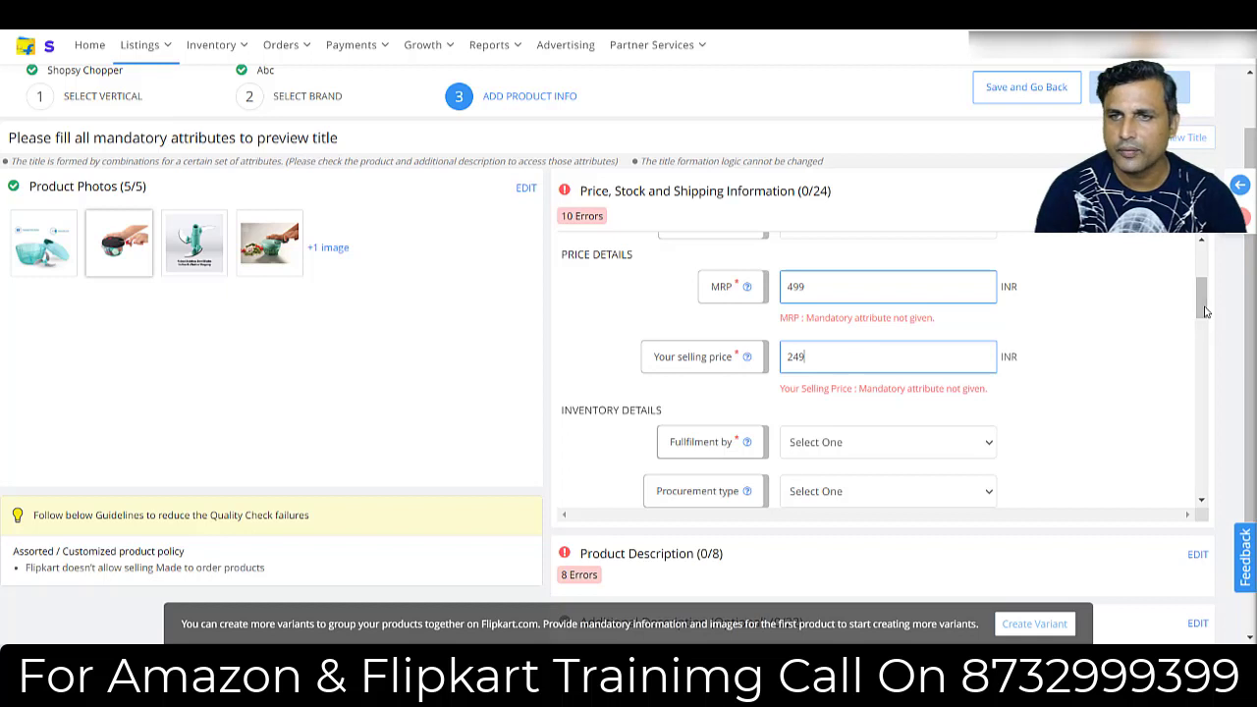
In the inventory details, set fulfilment to Seller and the procurement type to Instock.
drag(1204, 318, 1206, 329)
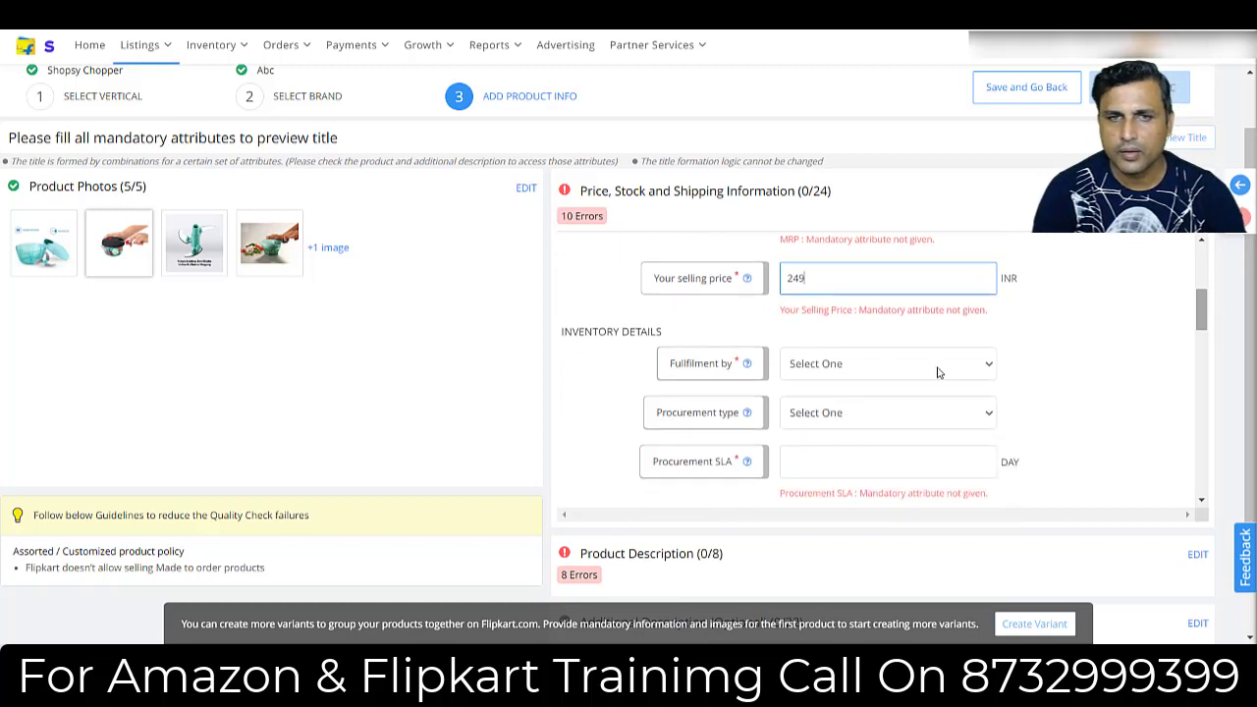
click(815, 367)
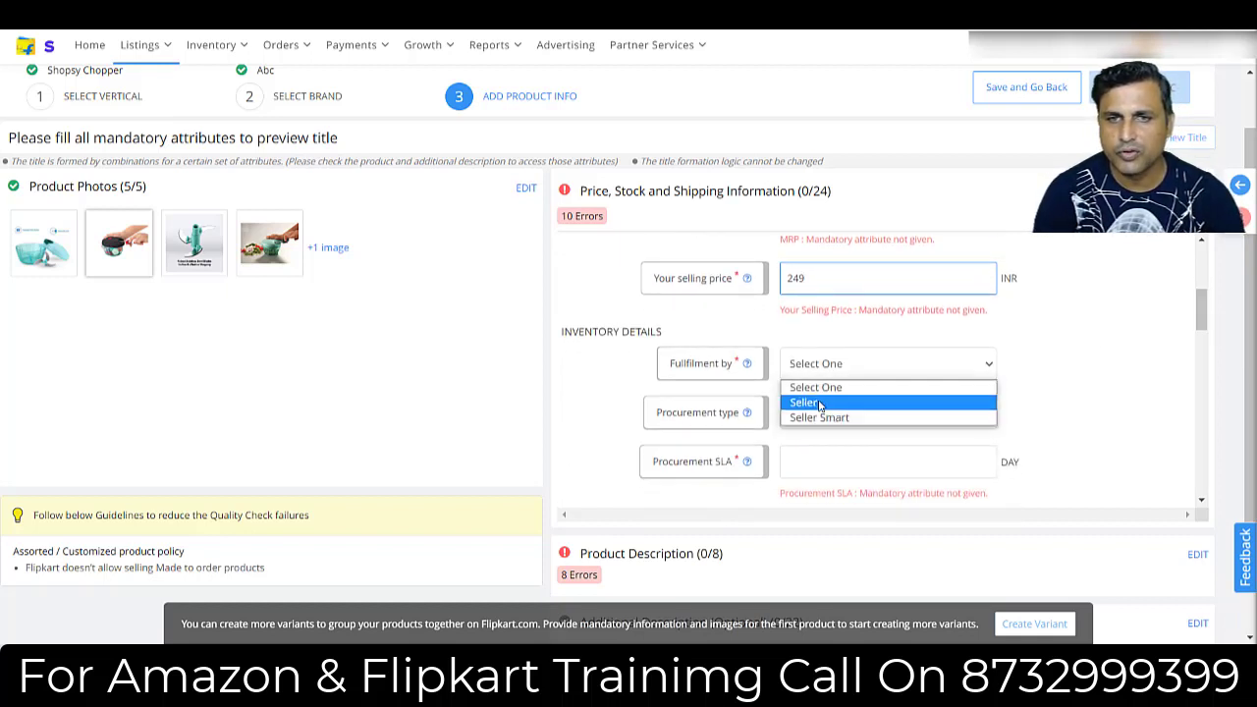
click(820, 411)
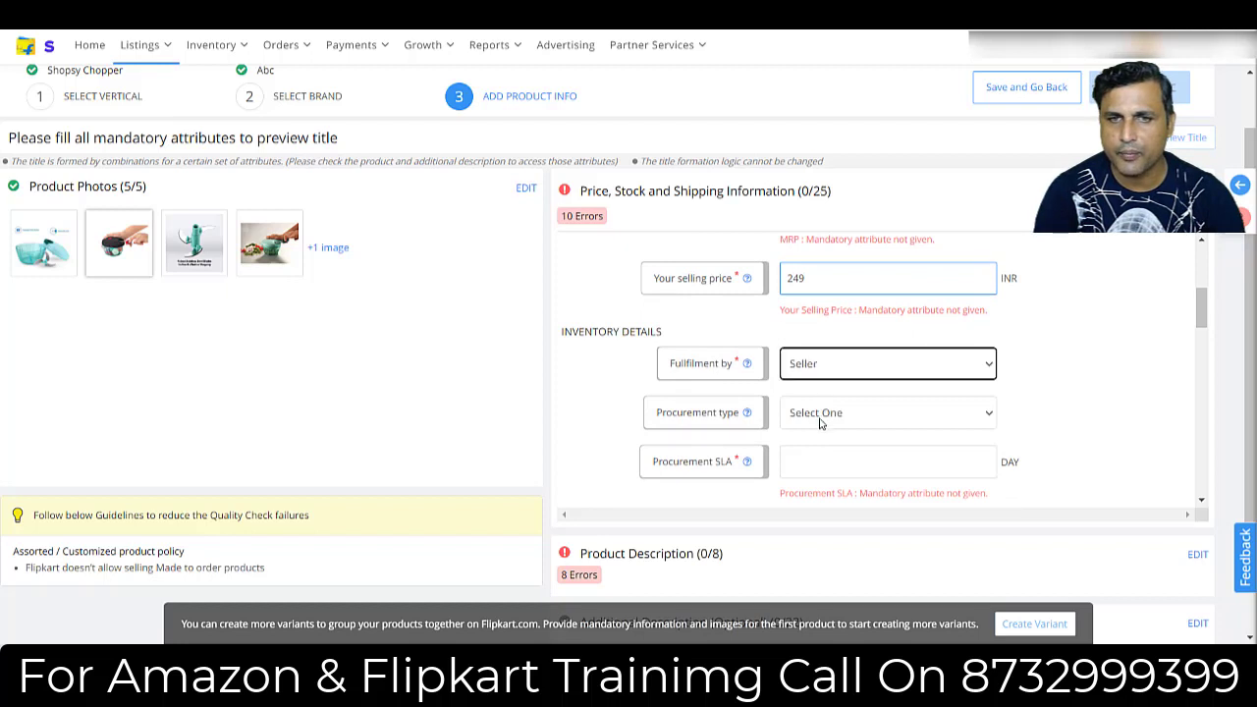
click(820, 419)
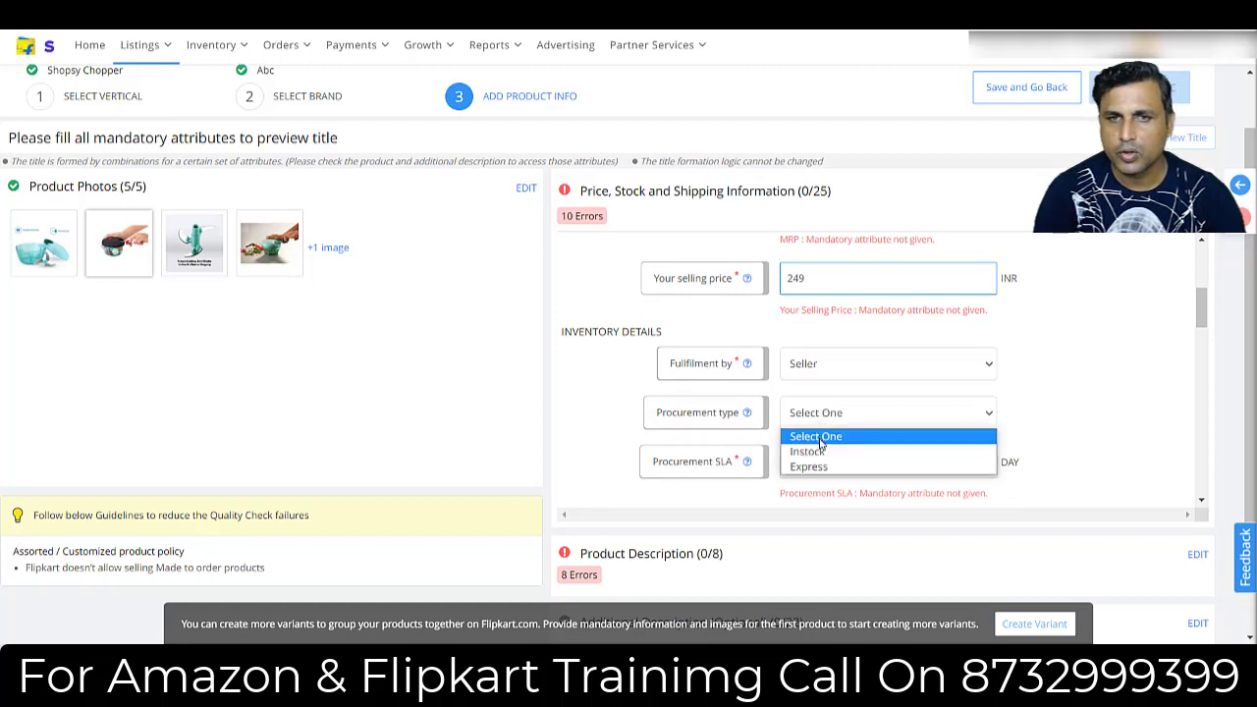
click(818, 456)
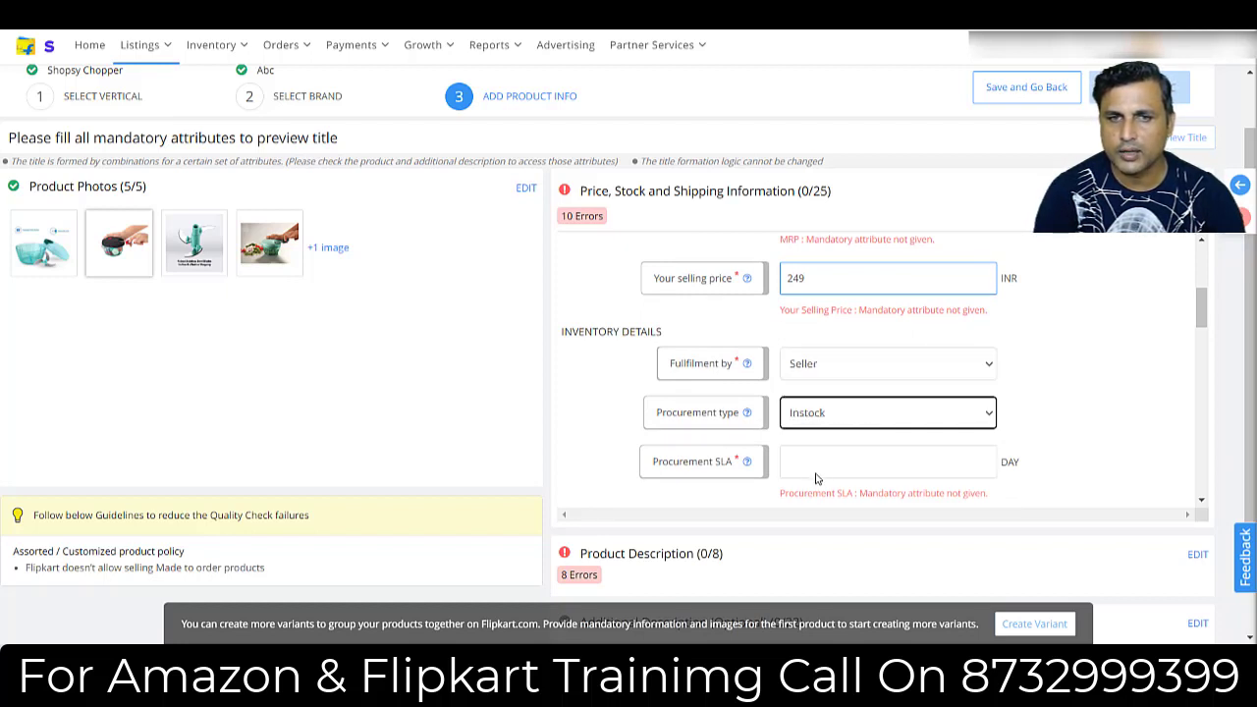
Set the procurement SLA to 2 days and the stock count to 10.
click(816, 473)
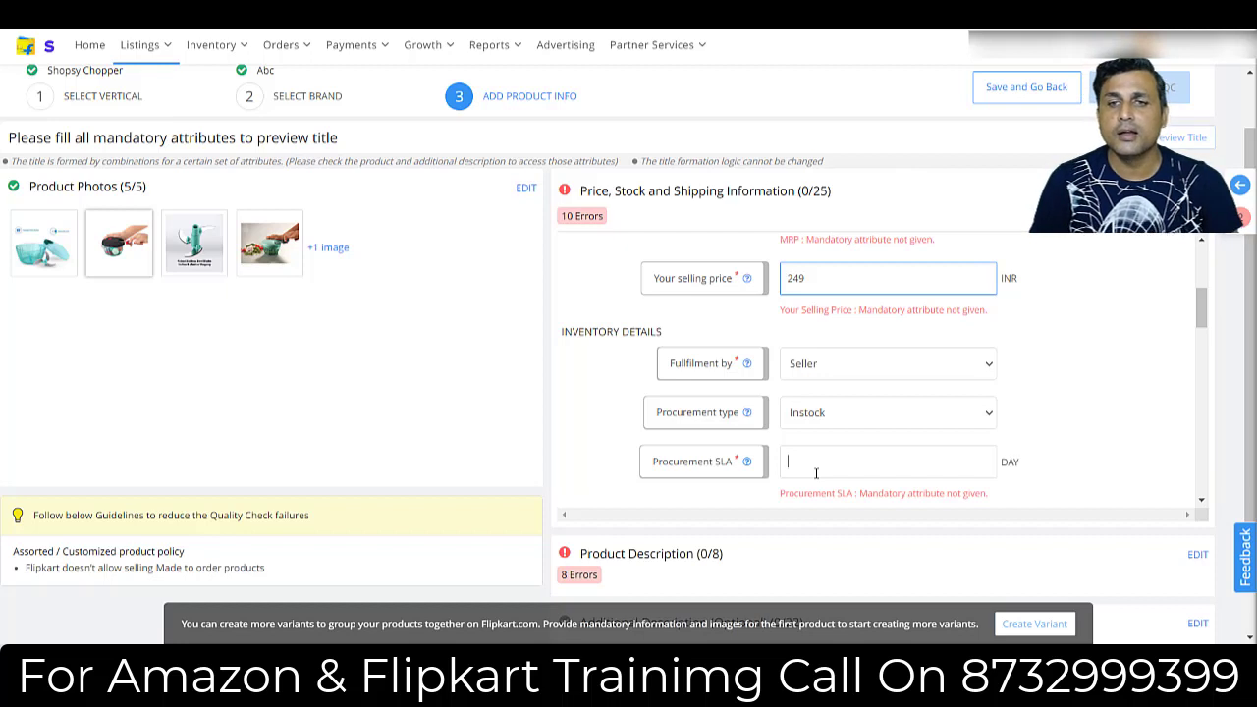
text(2)
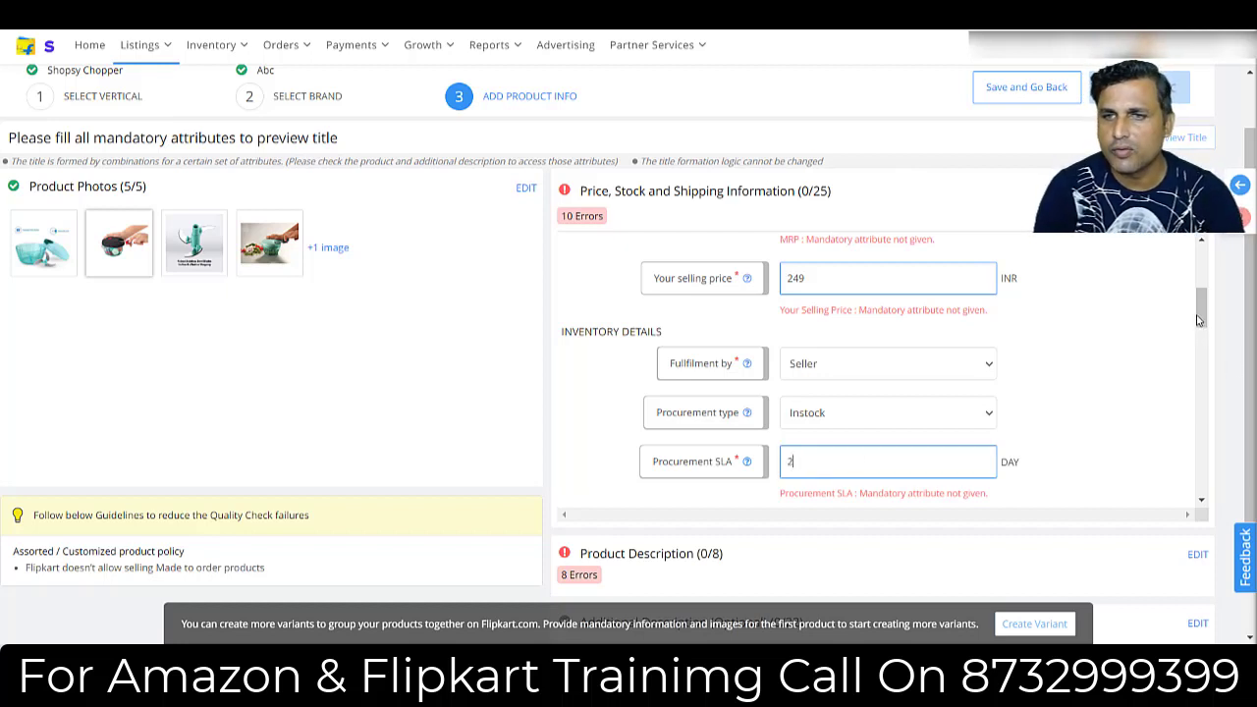
drag(1200, 319, 1204, 338)
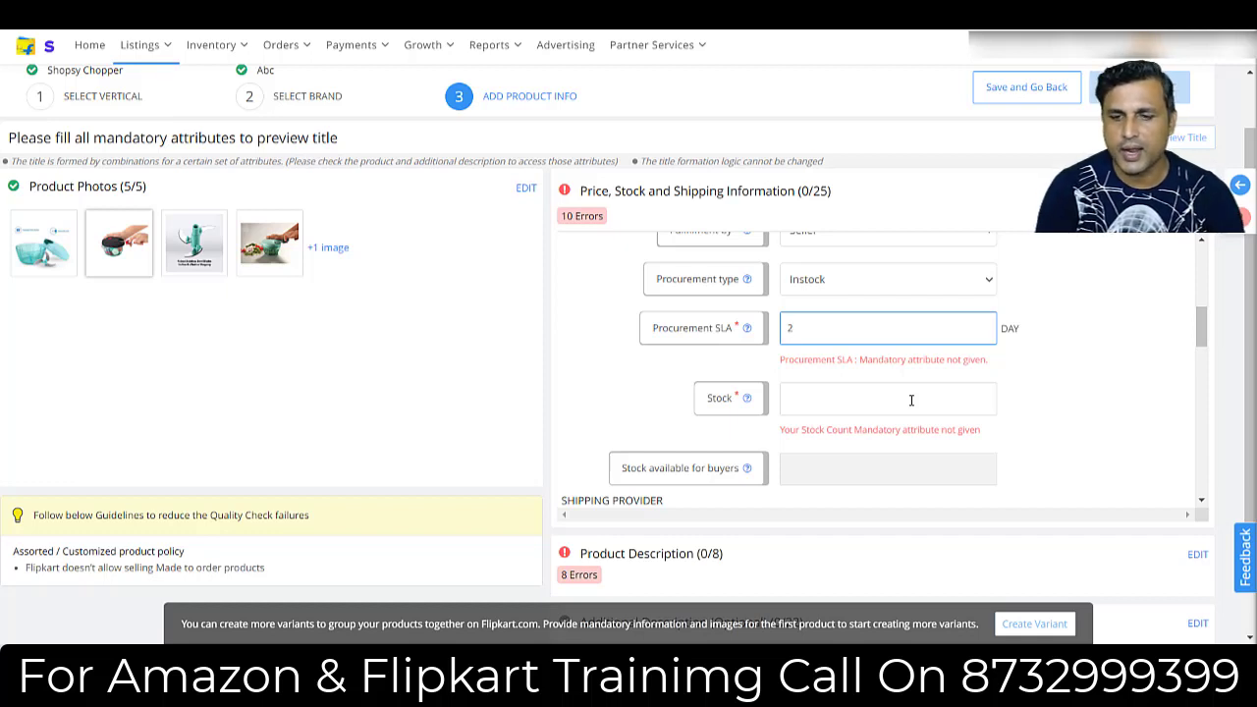
text(0)
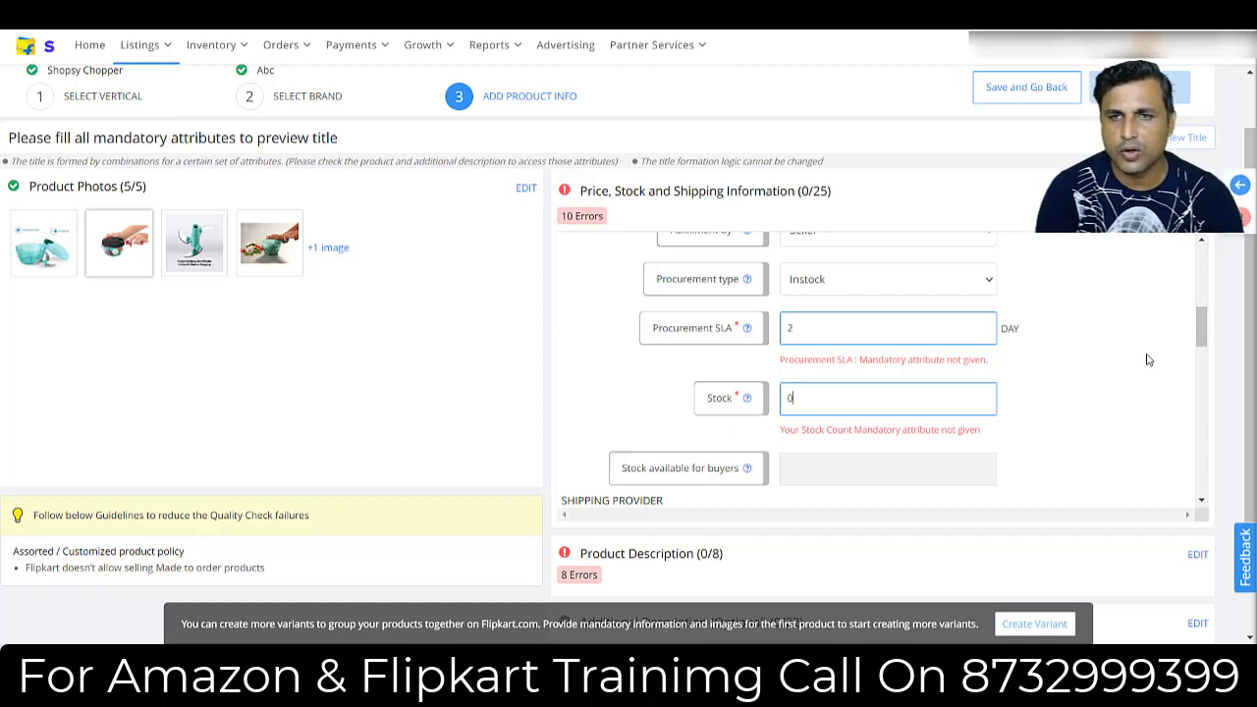
drag(1202, 336, 1204, 352)
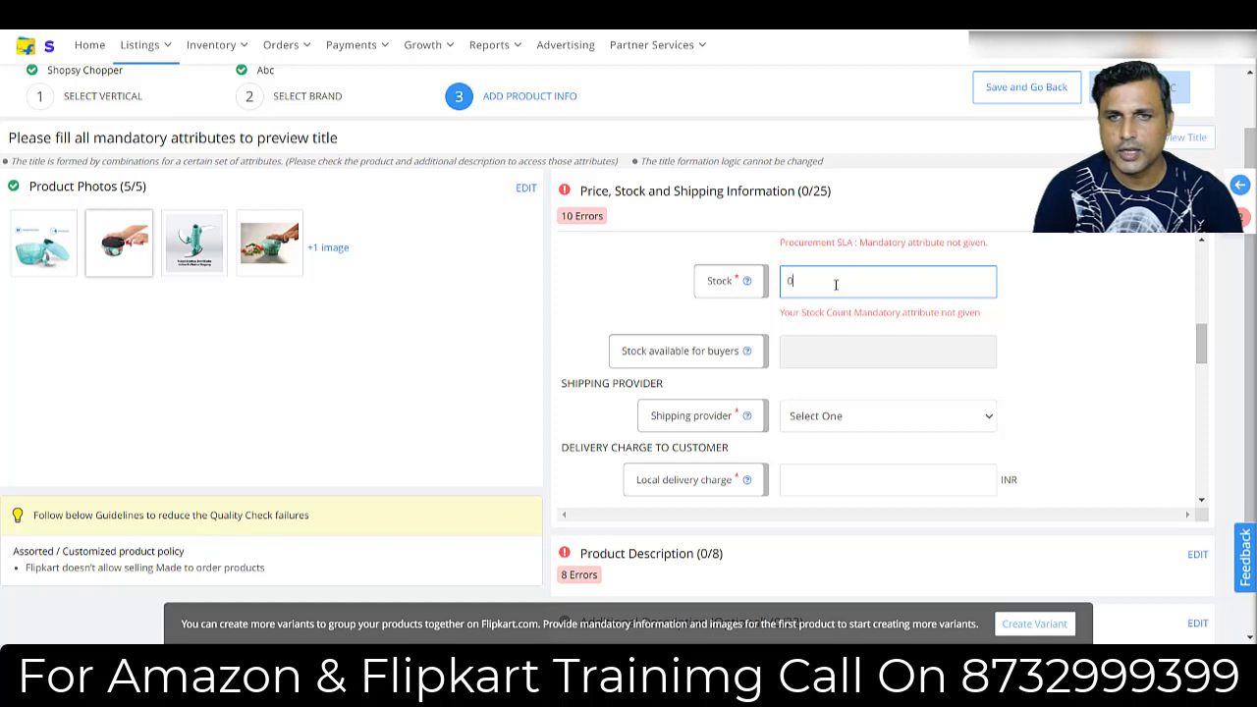
key(BackSpace)
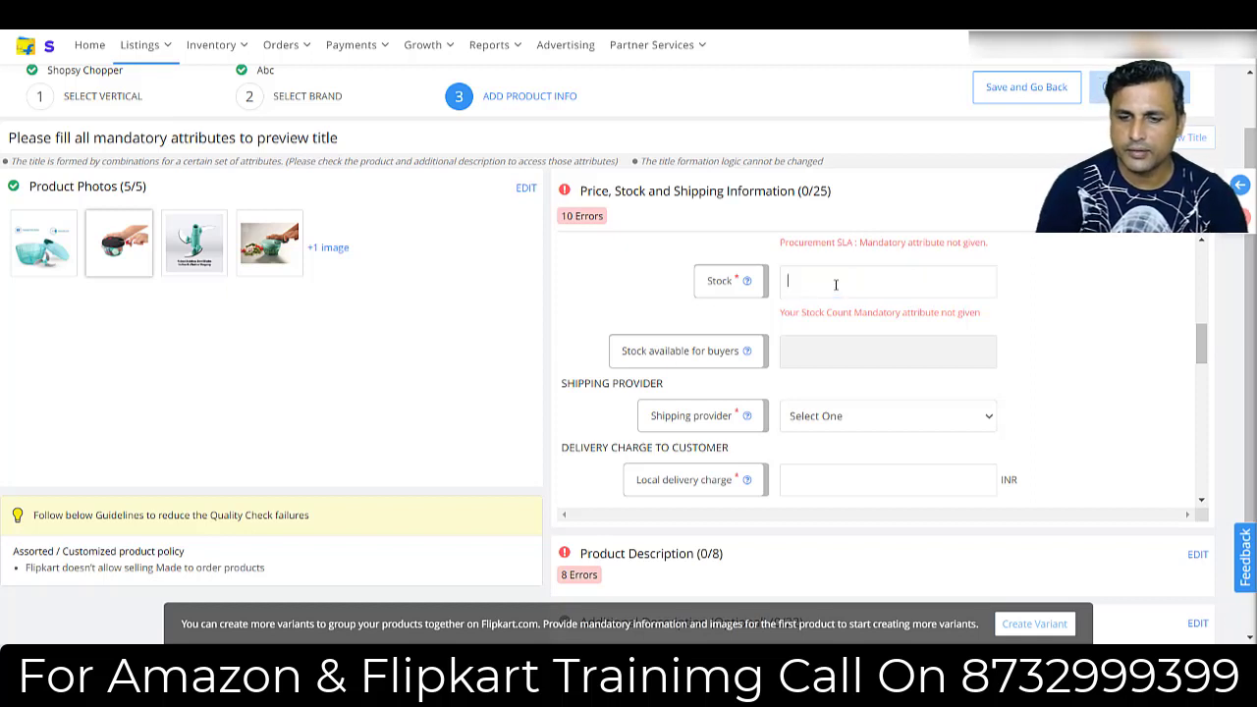
text(10)
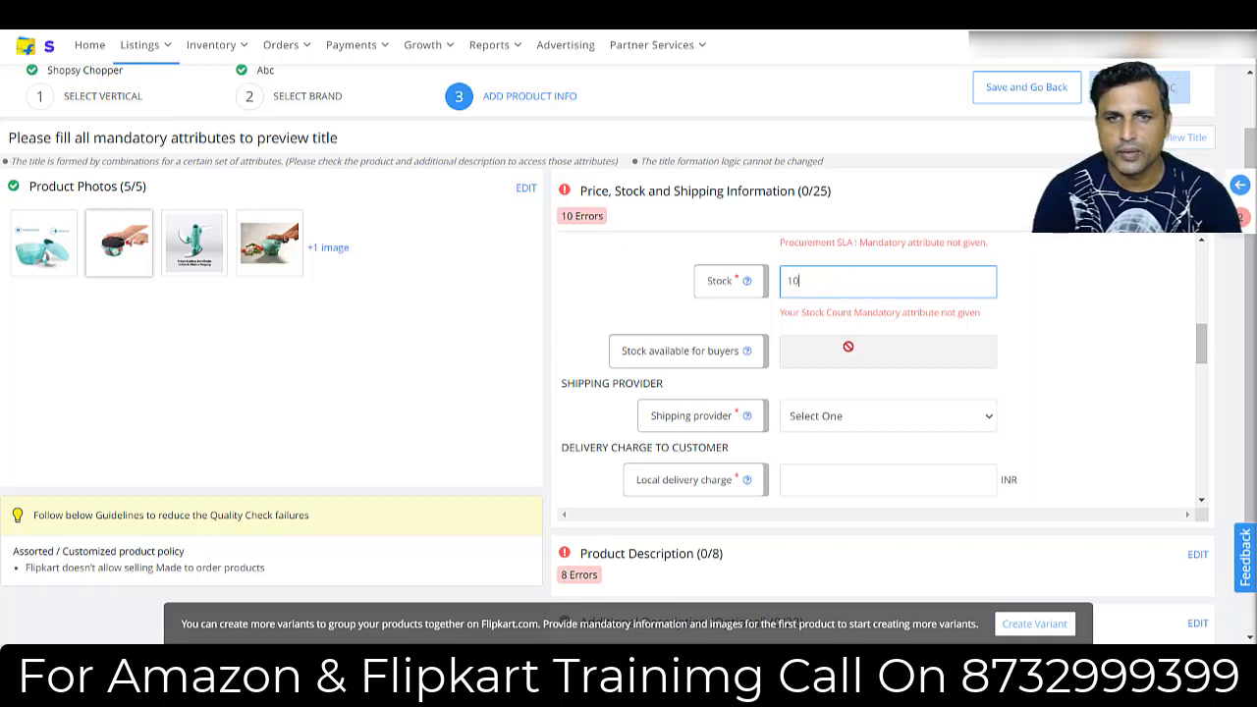
Choose Flipkart as the shipping provider and set the local, zonal and national delivery charges to 40, 50 and 60 INR.
click(839, 425)
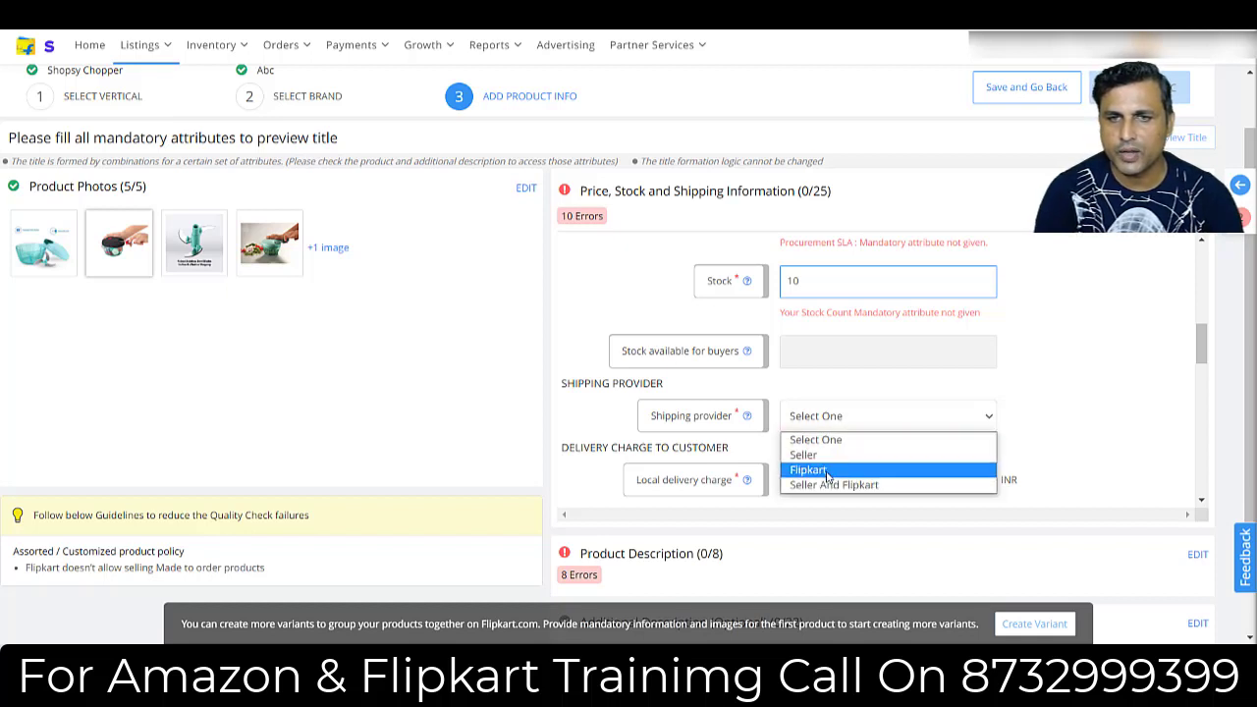
click(826, 472)
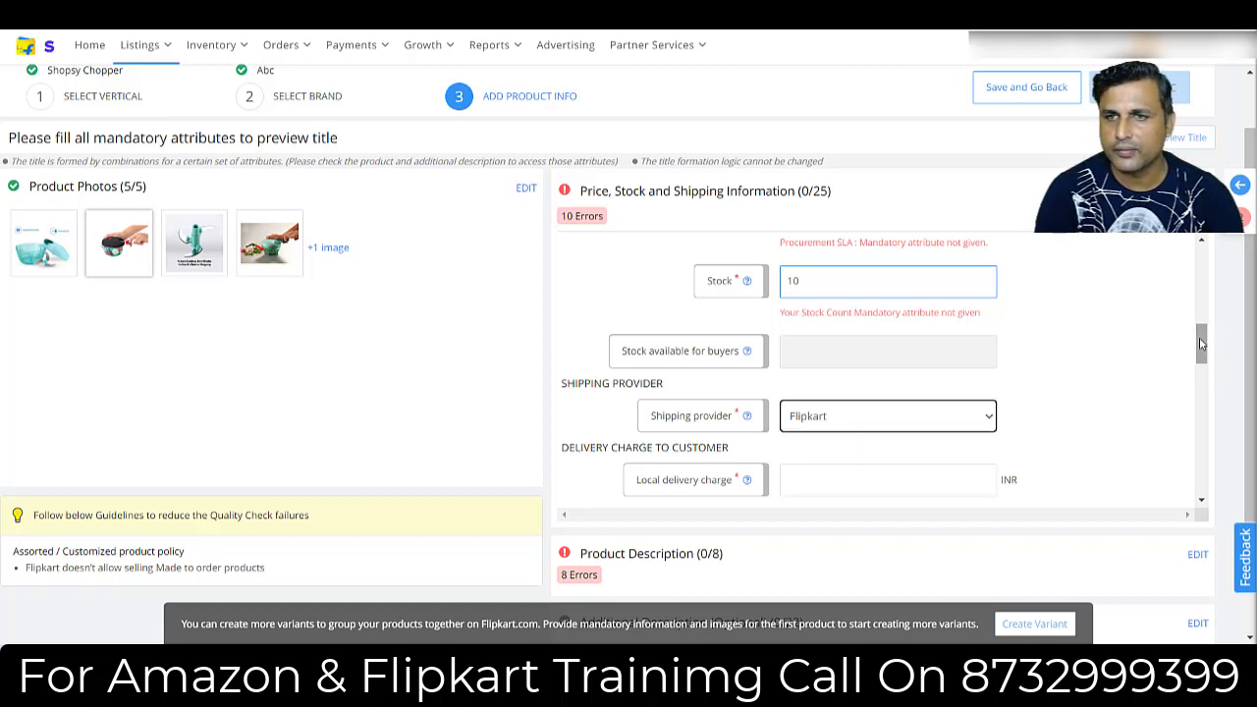
drag(1200, 351, 1200, 369)
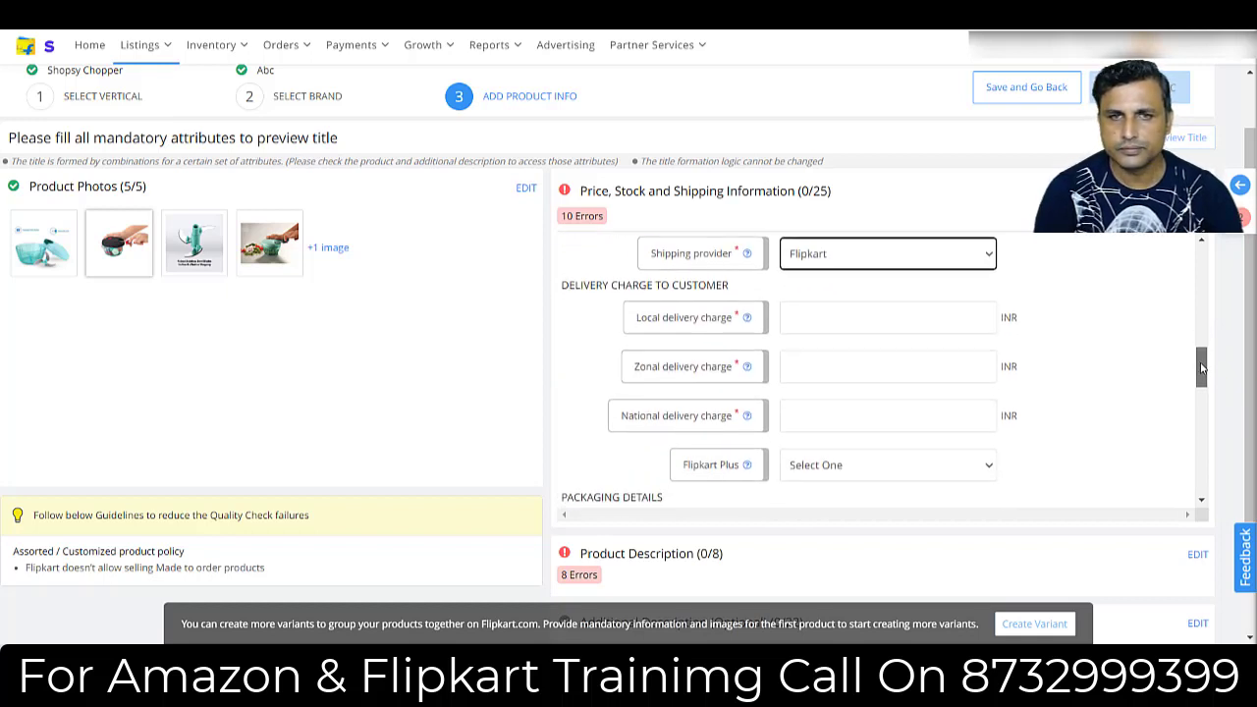
click(832, 308)
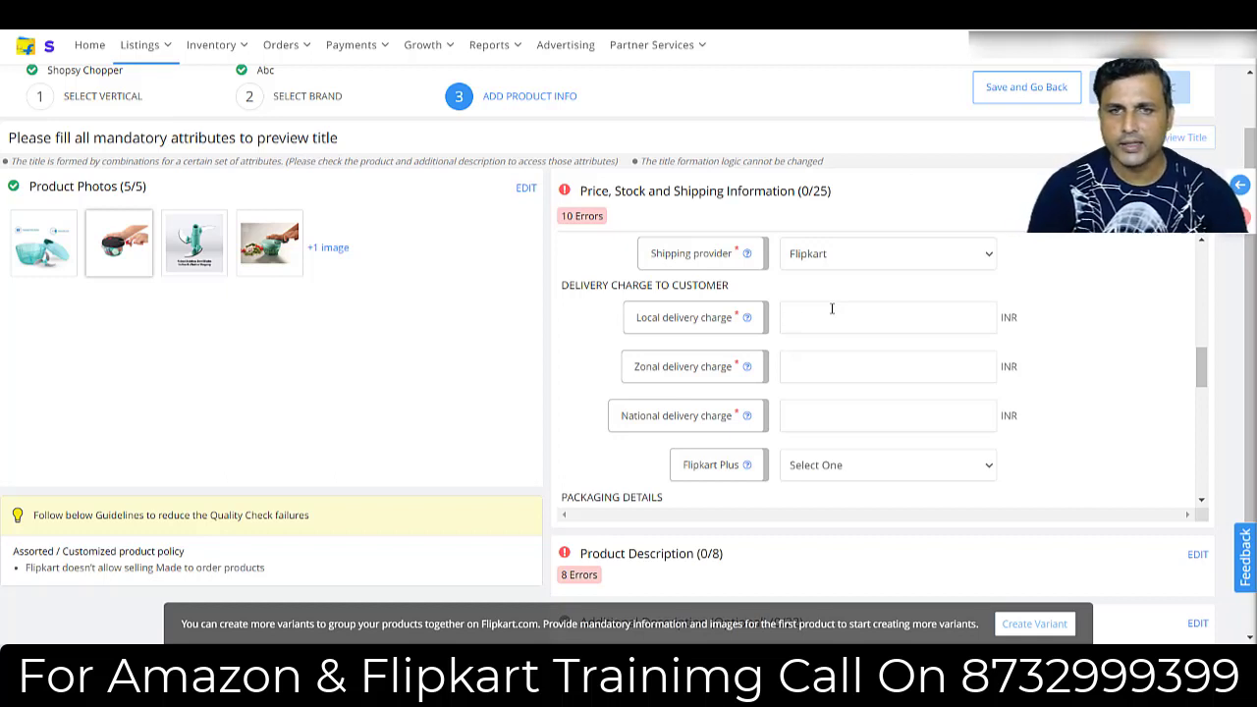
text(40)
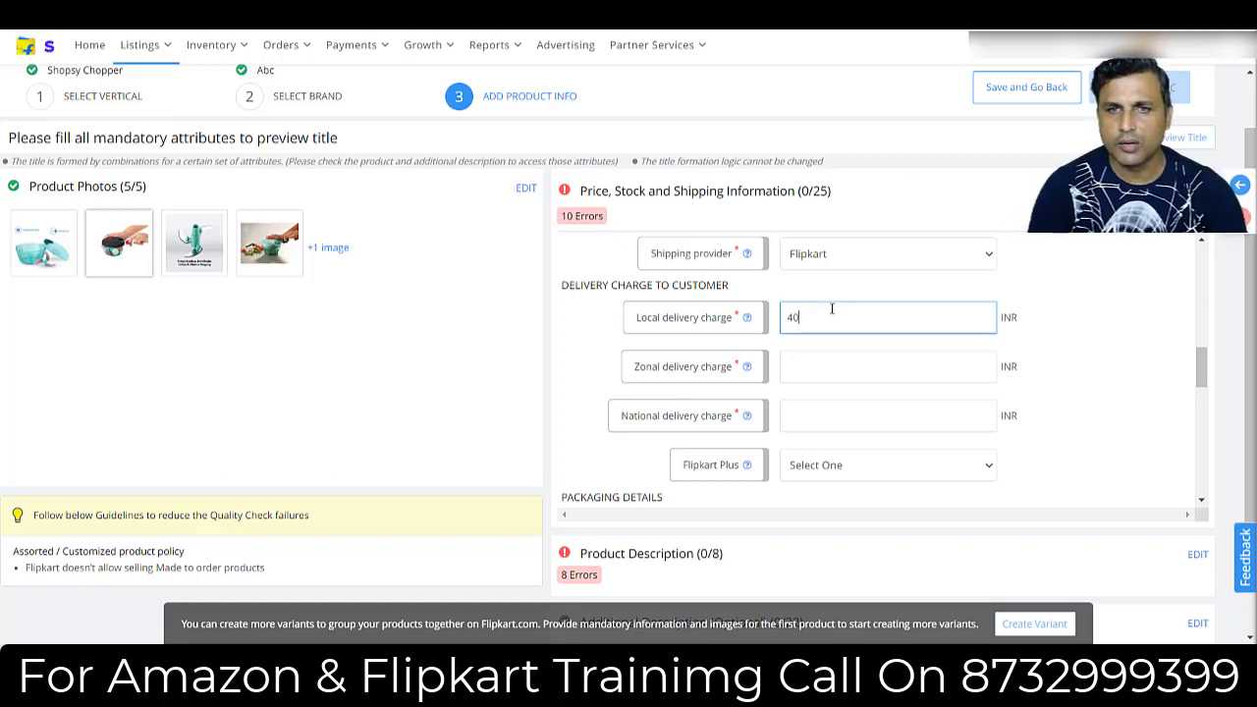
click(811, 372)
text(50)
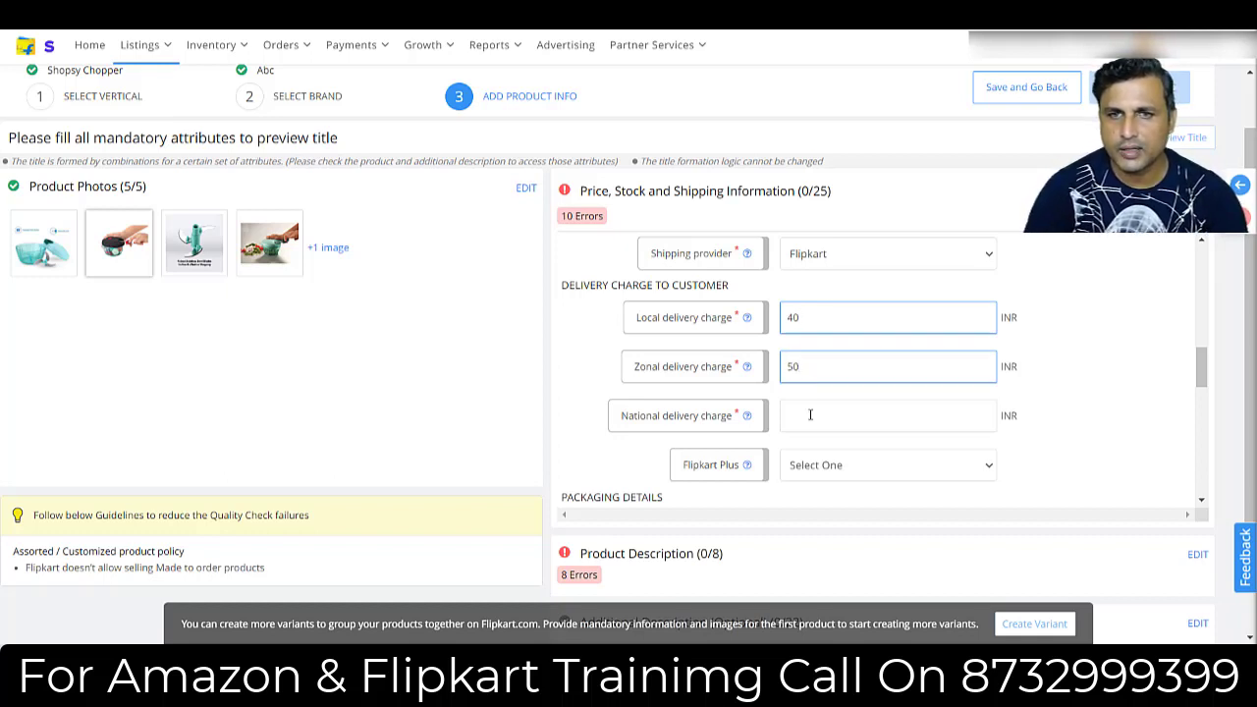
click(810, 414)
text(60)
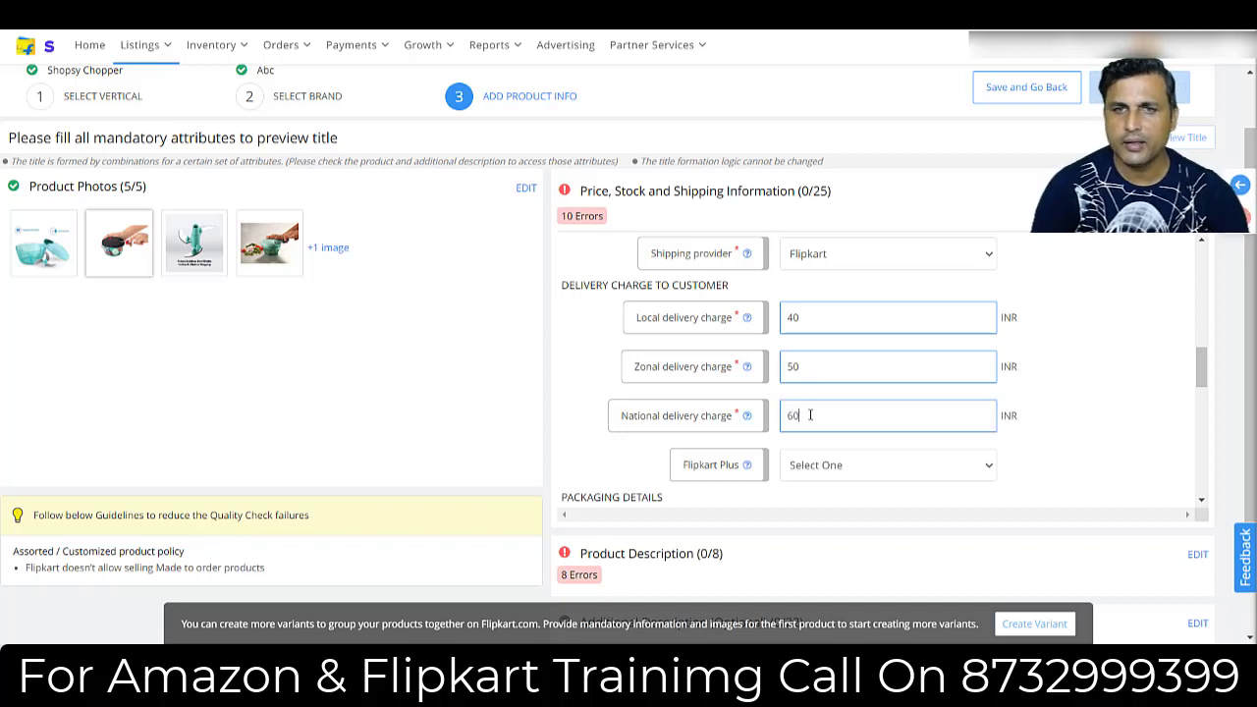
Enter the packaging details: weight 0.500 kg, length 12 cm, breadth 8 cm and height 12 cm.
drag(1204, 373, 1204, 405)
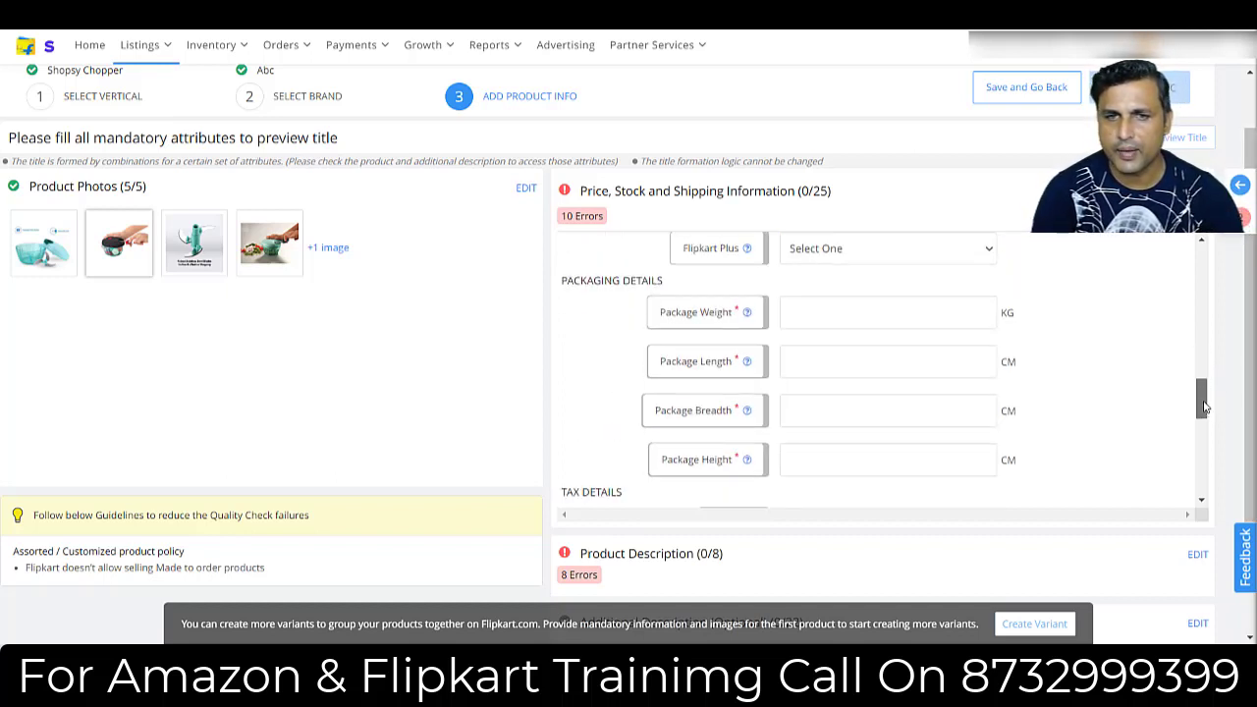
click(869, 313)
text(0.500)
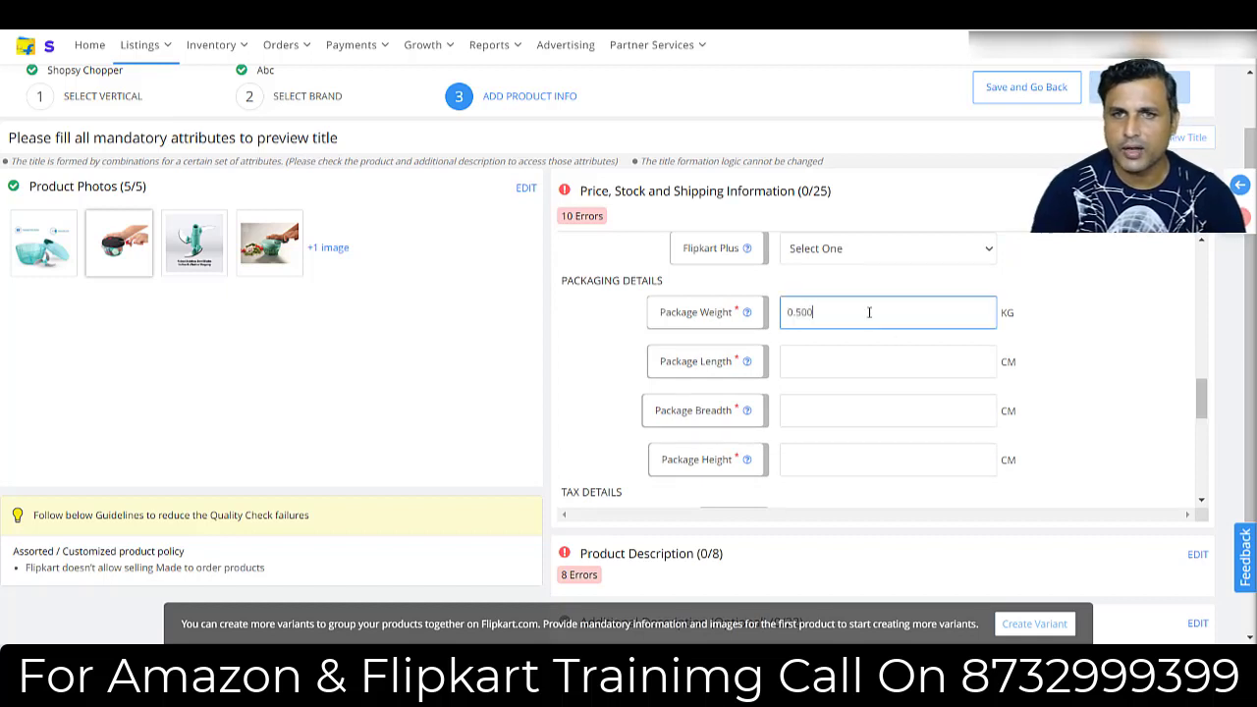
click(825, 363)
text(12)
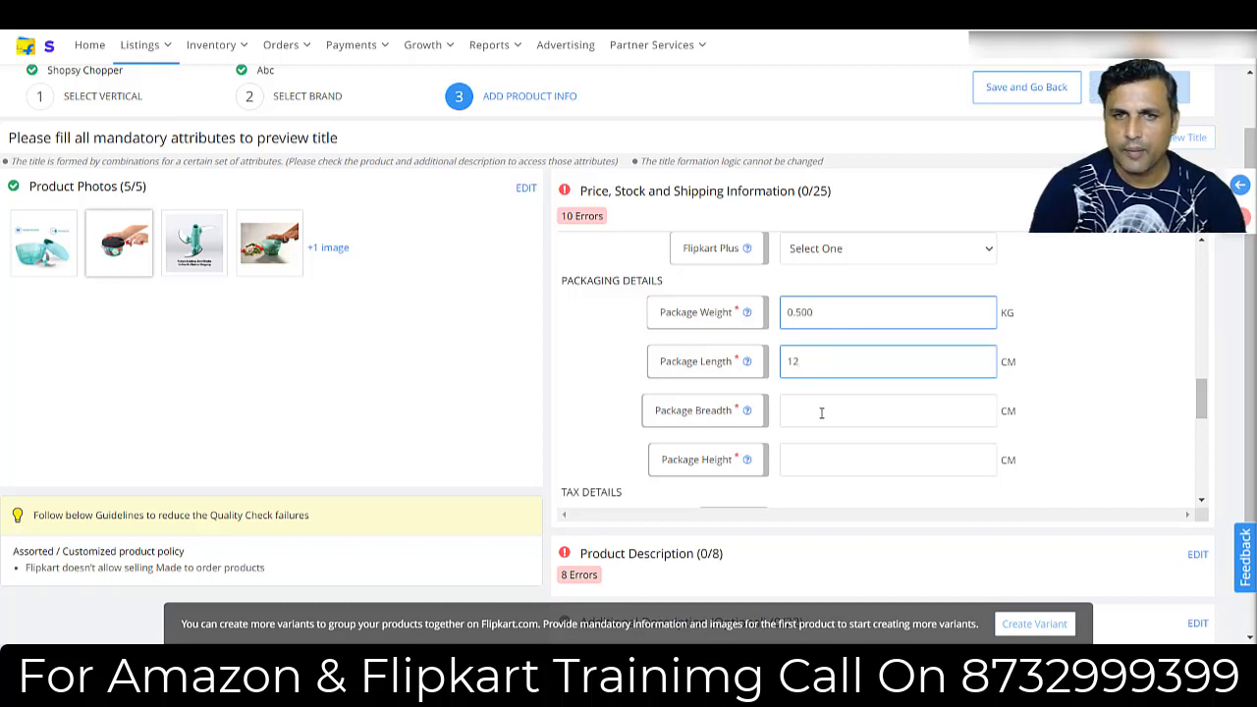
text(89)
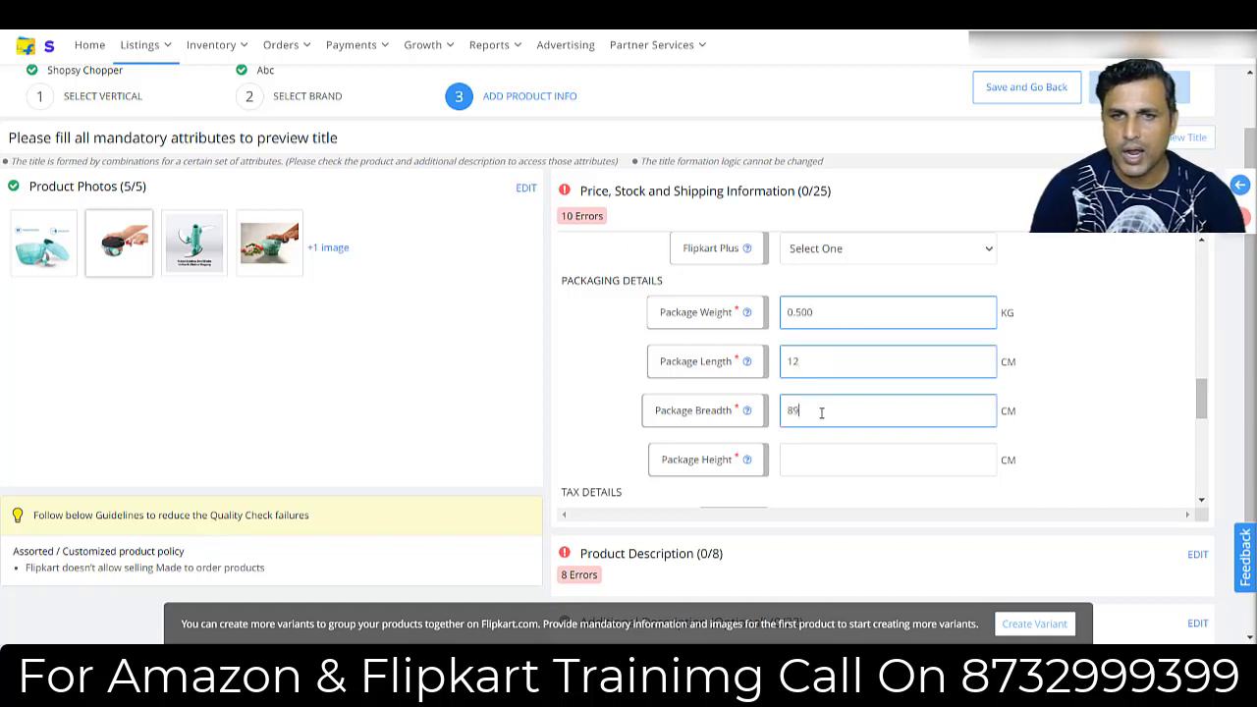
key(BackSpace)
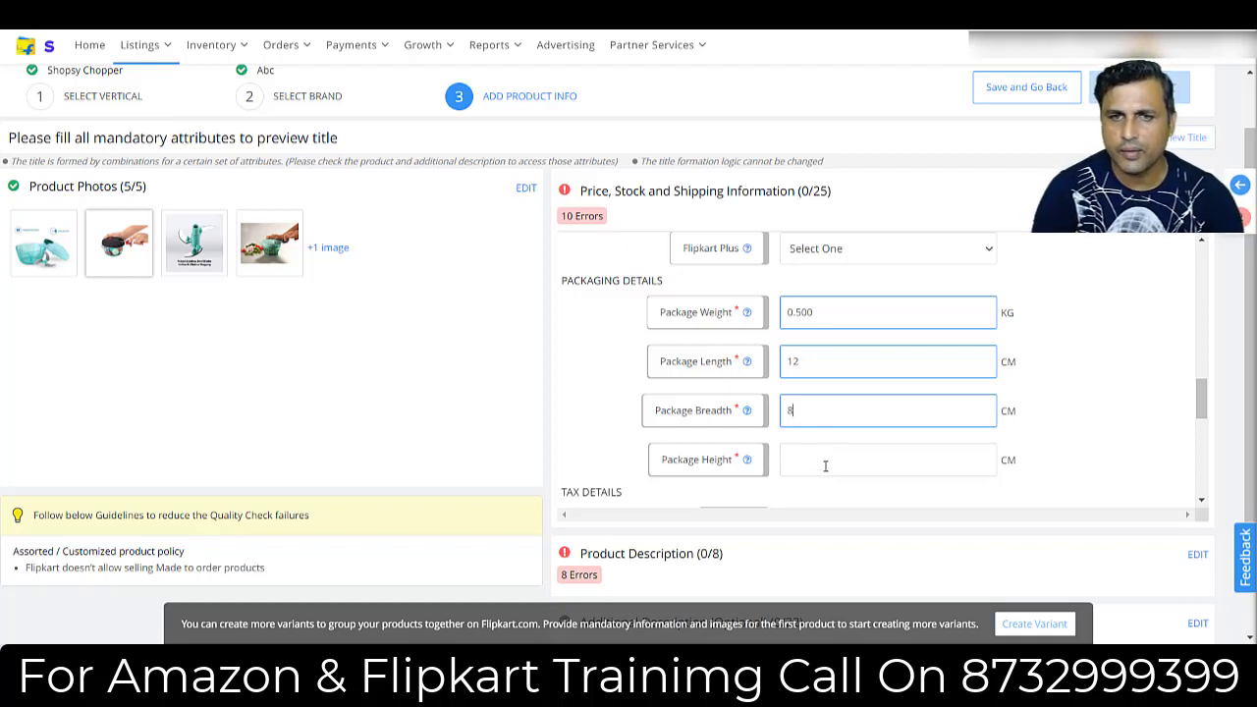
text(12)
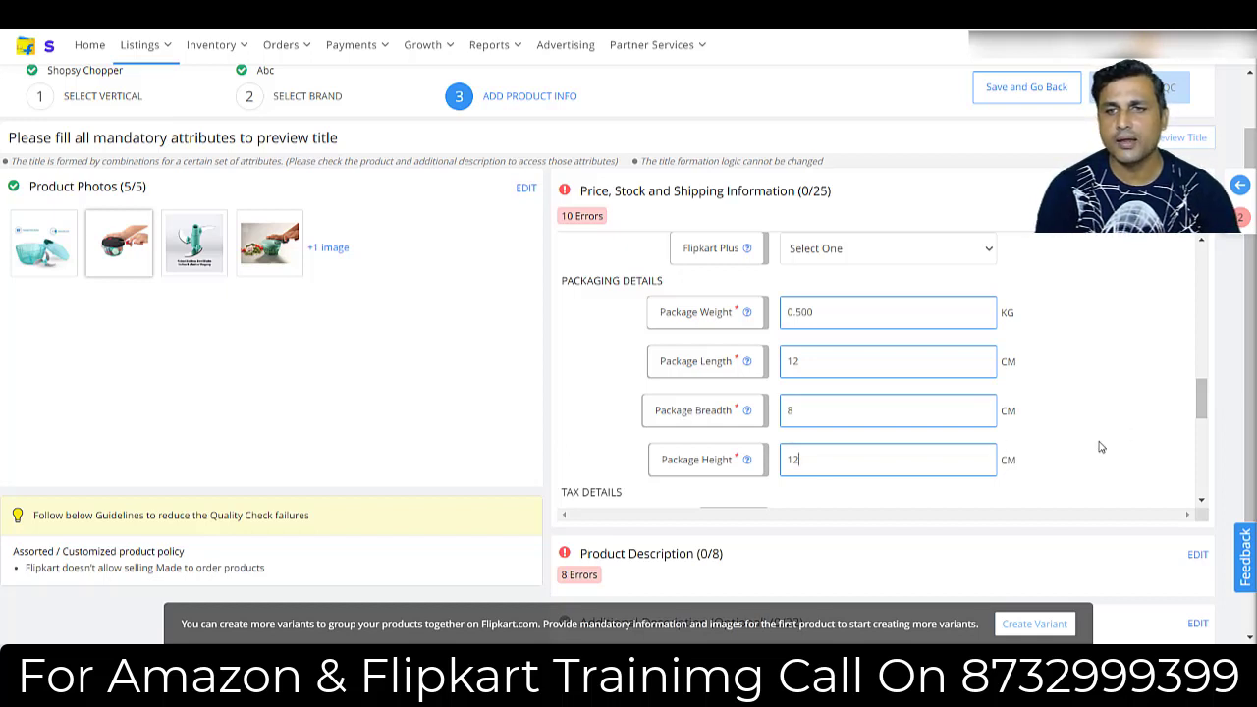
In the tax details, choose HSN code 33049990 from the relevant HSN codes and set the tax code to GST_18.
drag(1202, 397, 1202, 425)
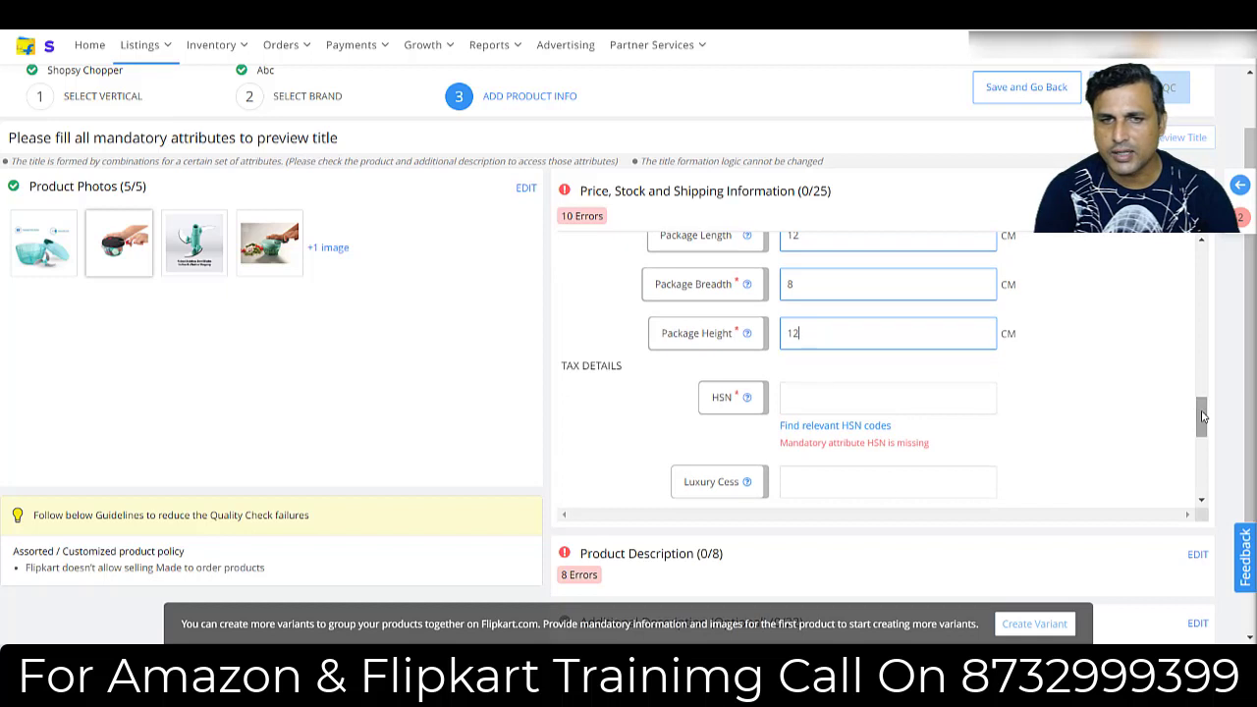
click(803, 425)
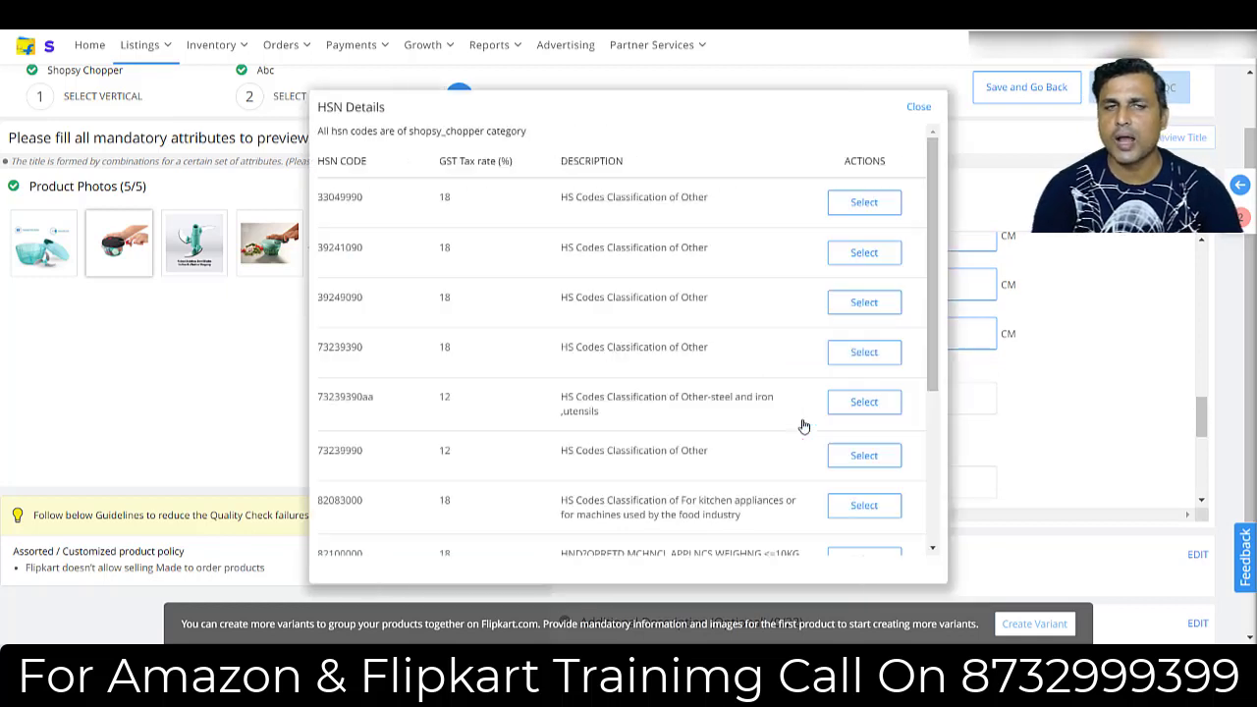
click(859, 204)
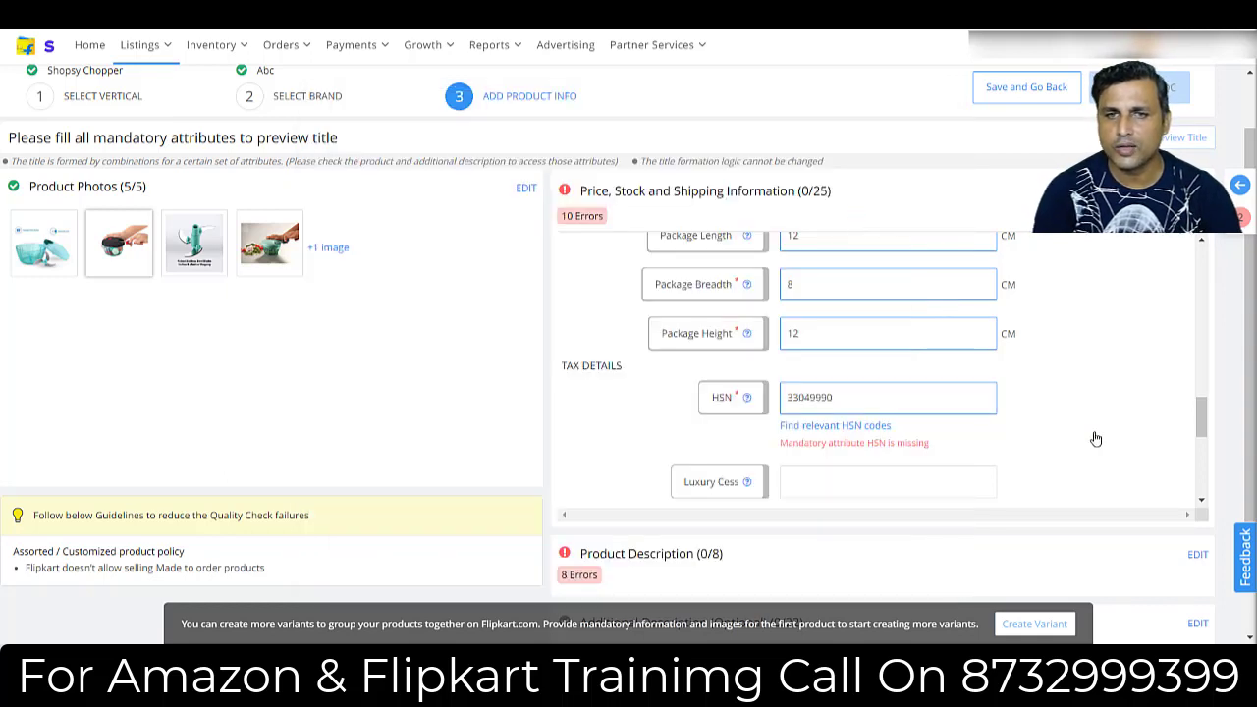
drag(1202, 413, 1202, 432)
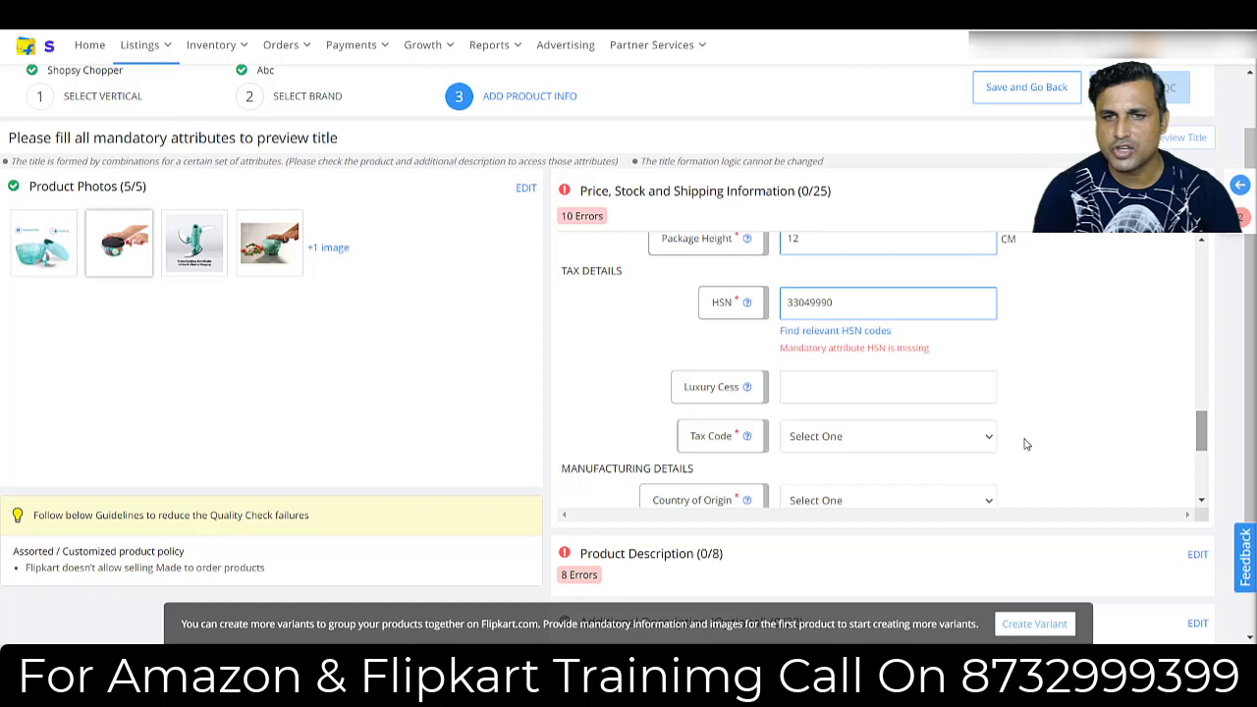
click(882, 438)
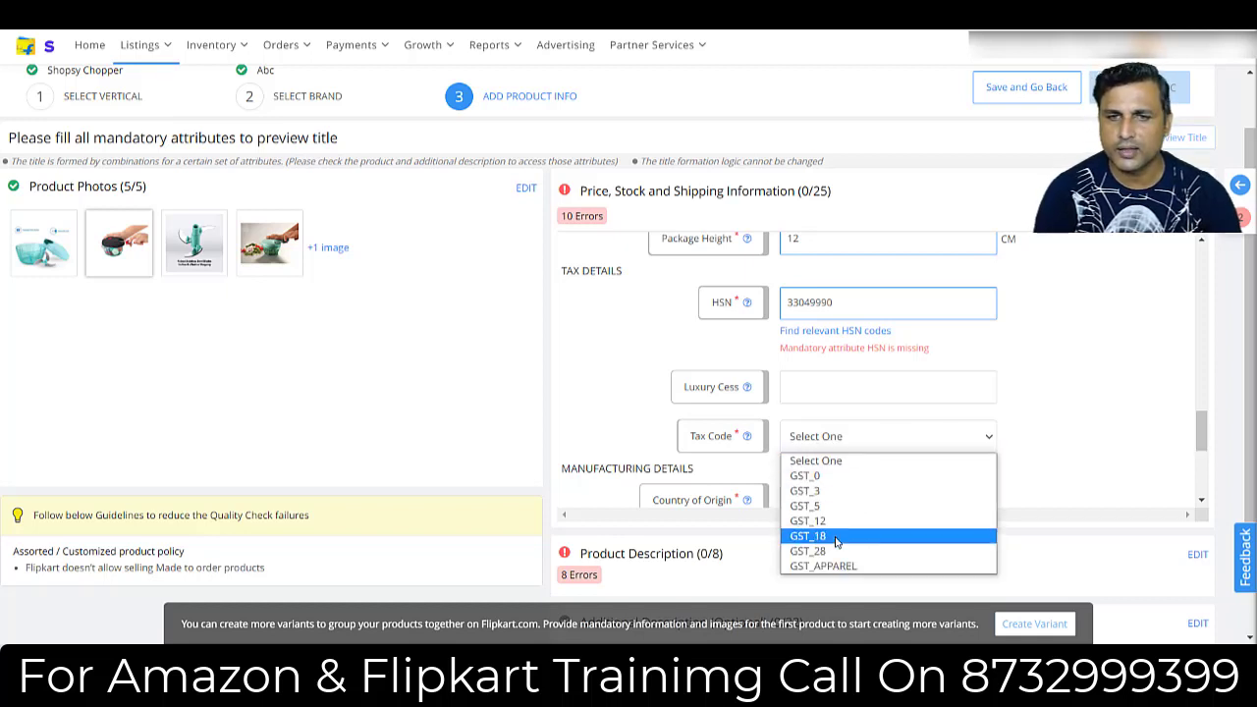
click(836, 538)
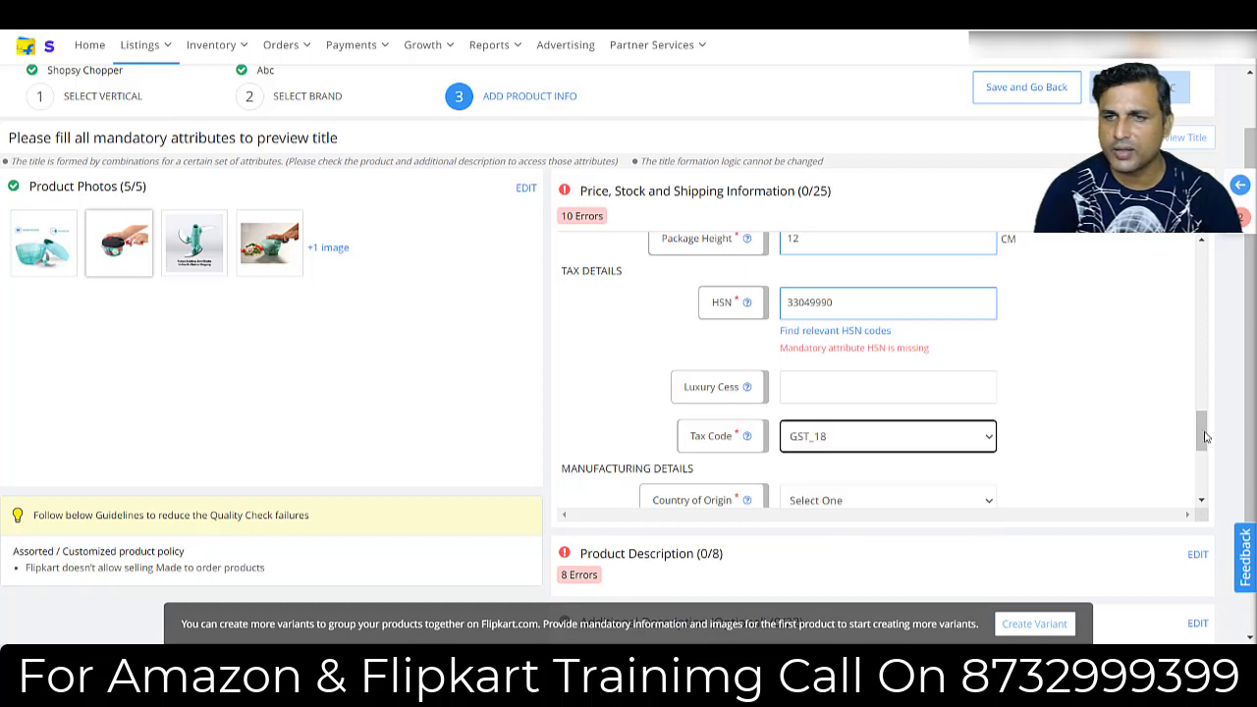
Set the country of origin in the manufacturing details to India.
drag(1206, 436, 1206, 454)
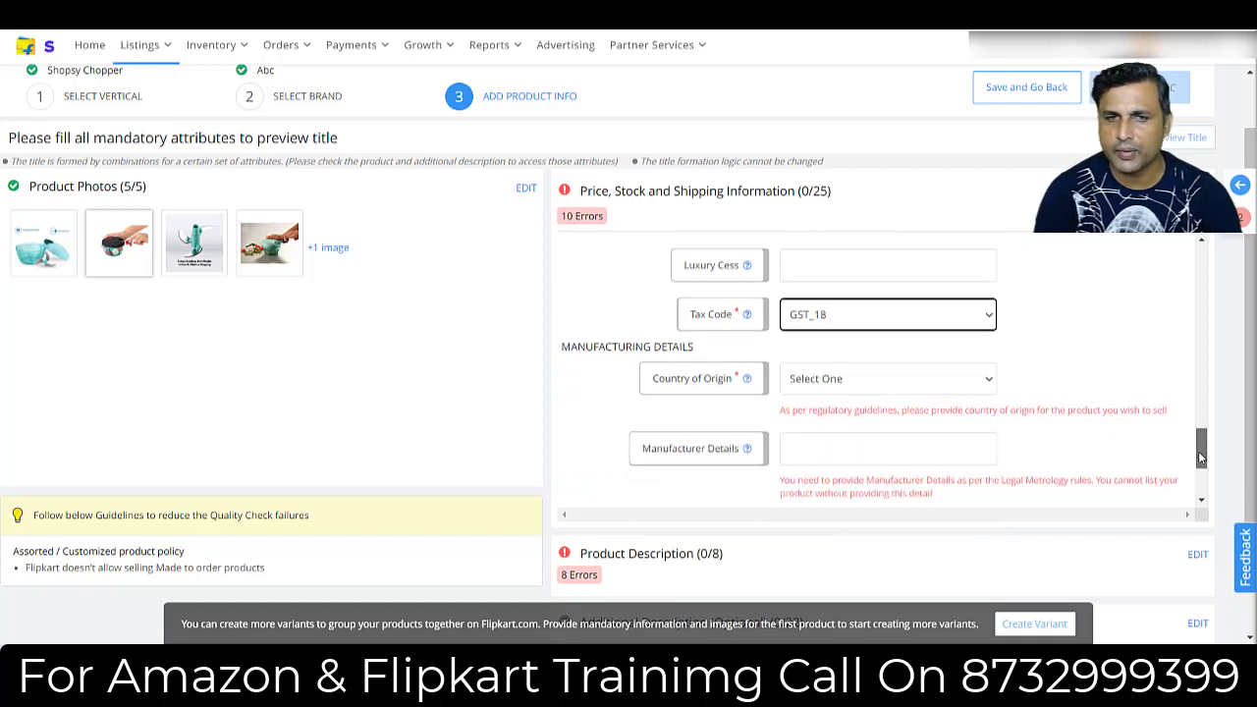
click(827, 386)
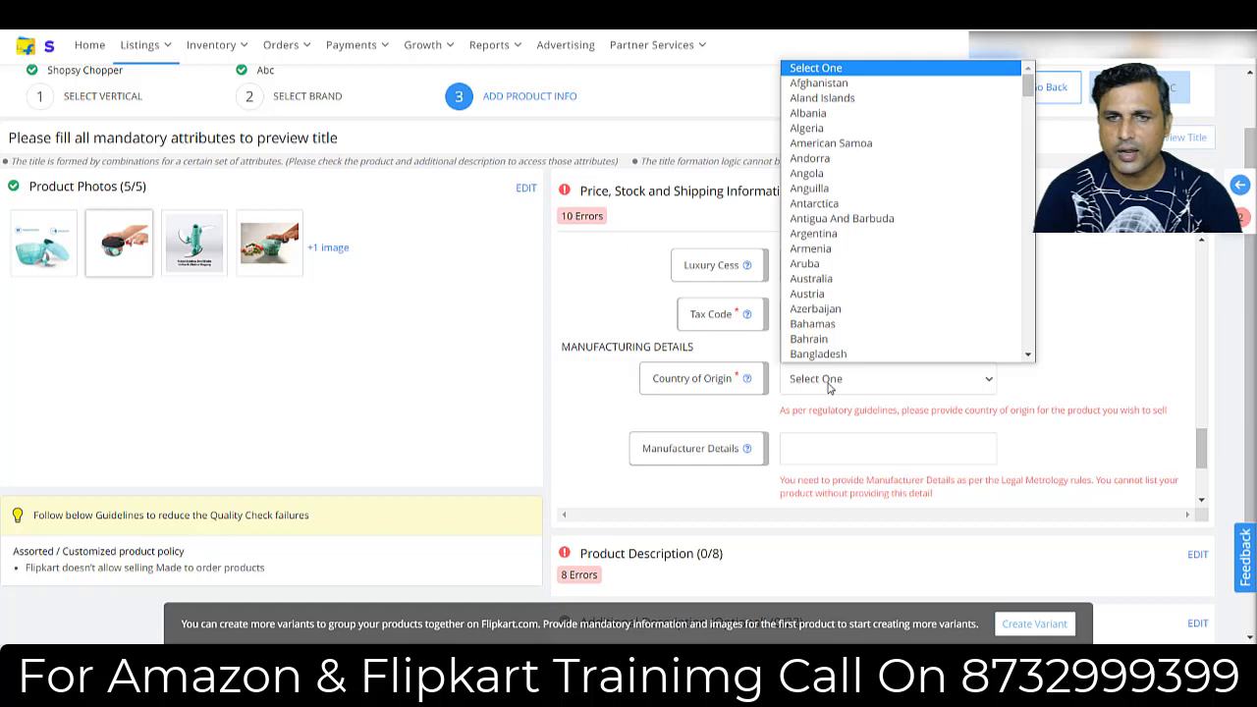
text(india)
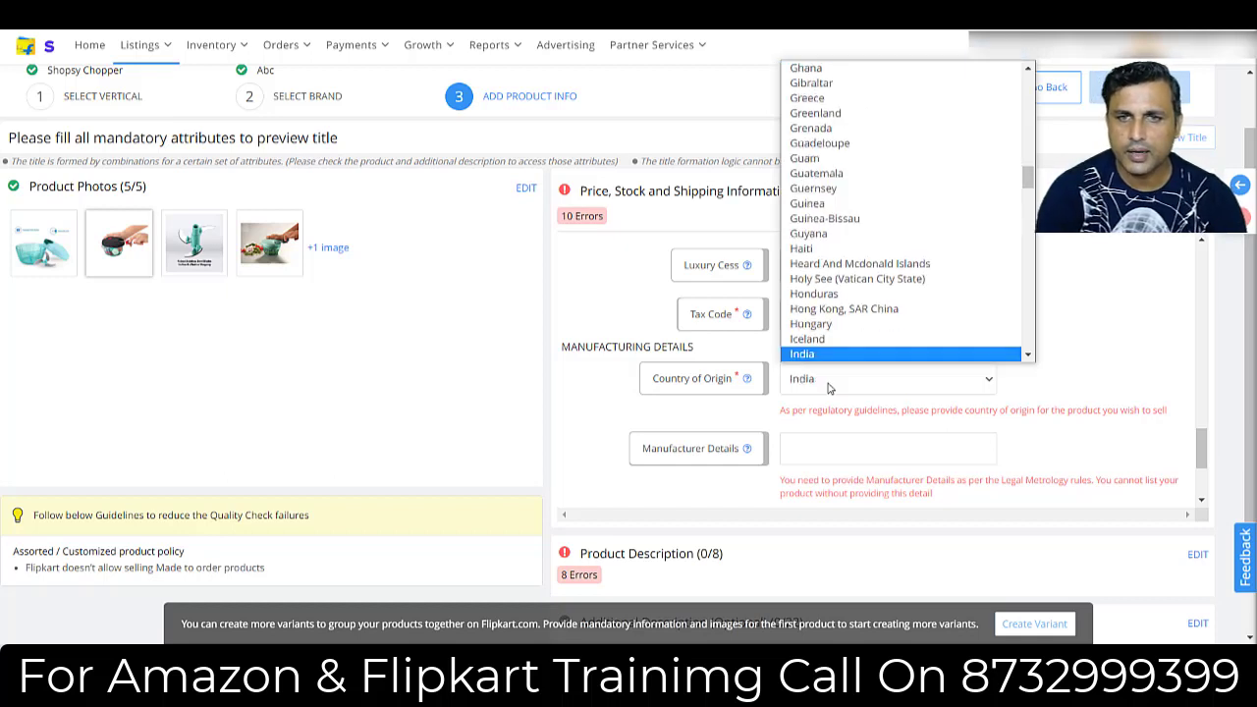
key(Return)
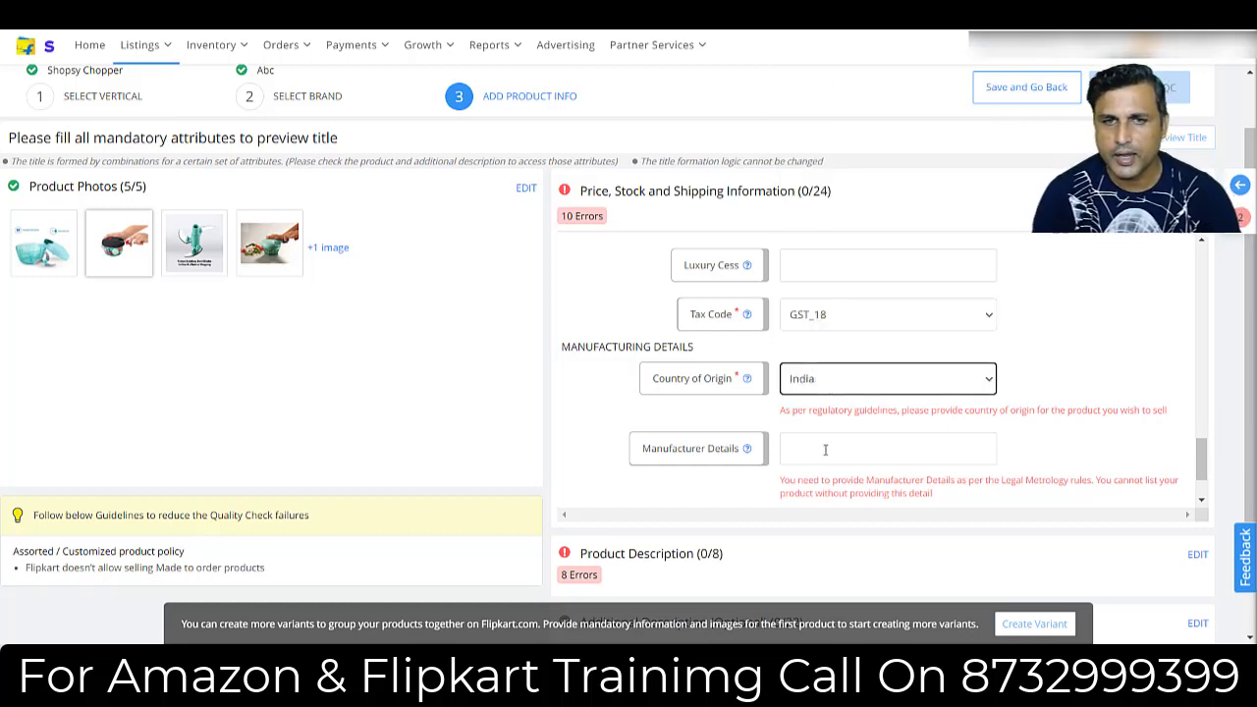
Fill in the manufacturer details with ABC Enterprise.
click(825, 449)
click(1165, 364)
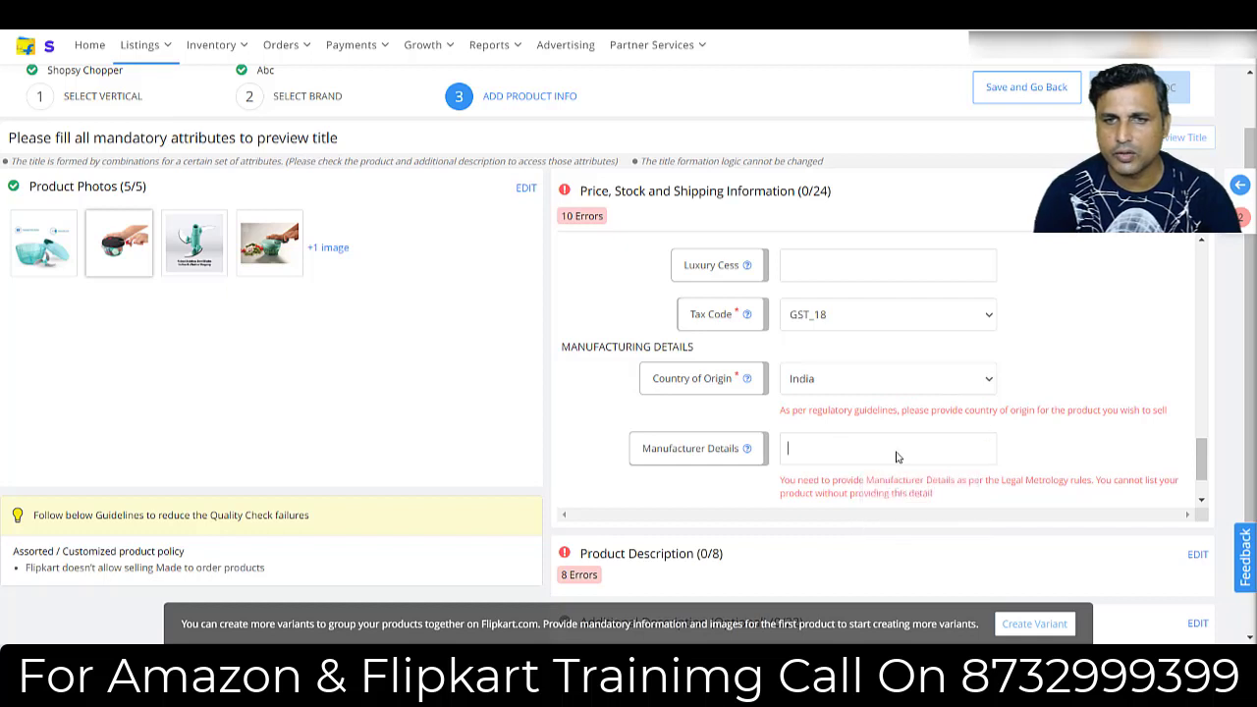
click(851, 450)
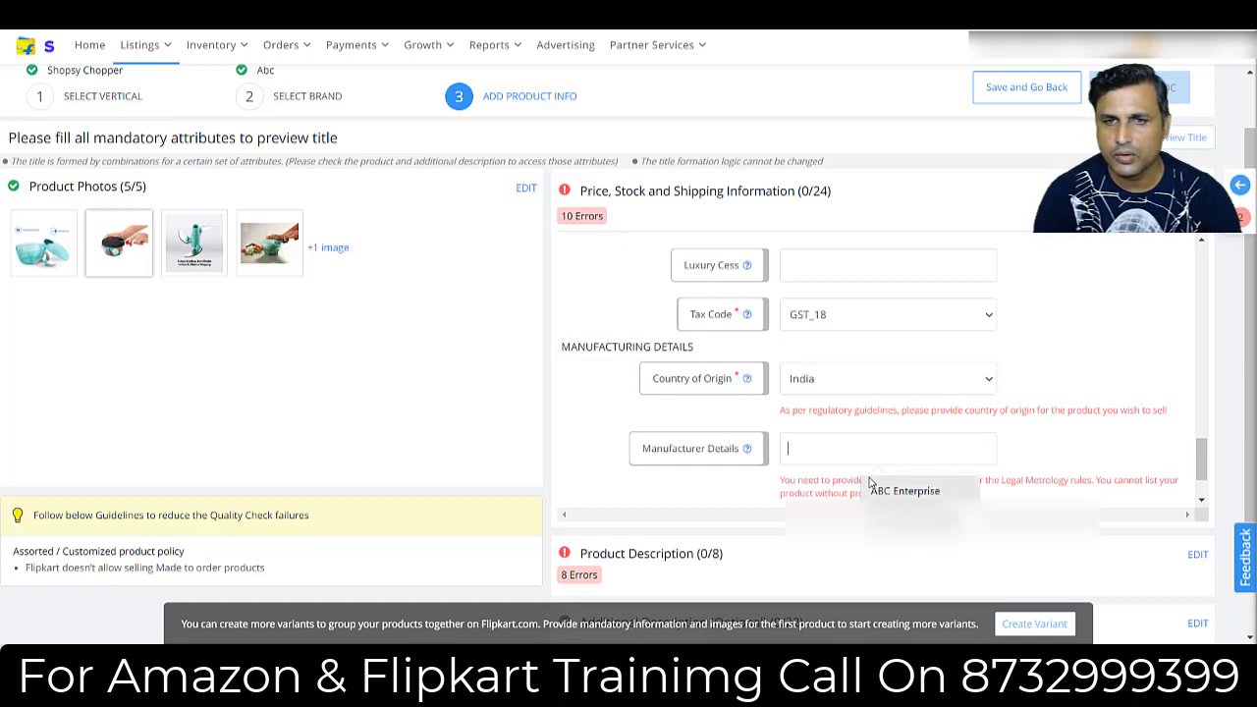
click(889, 493)
click(933, 456)
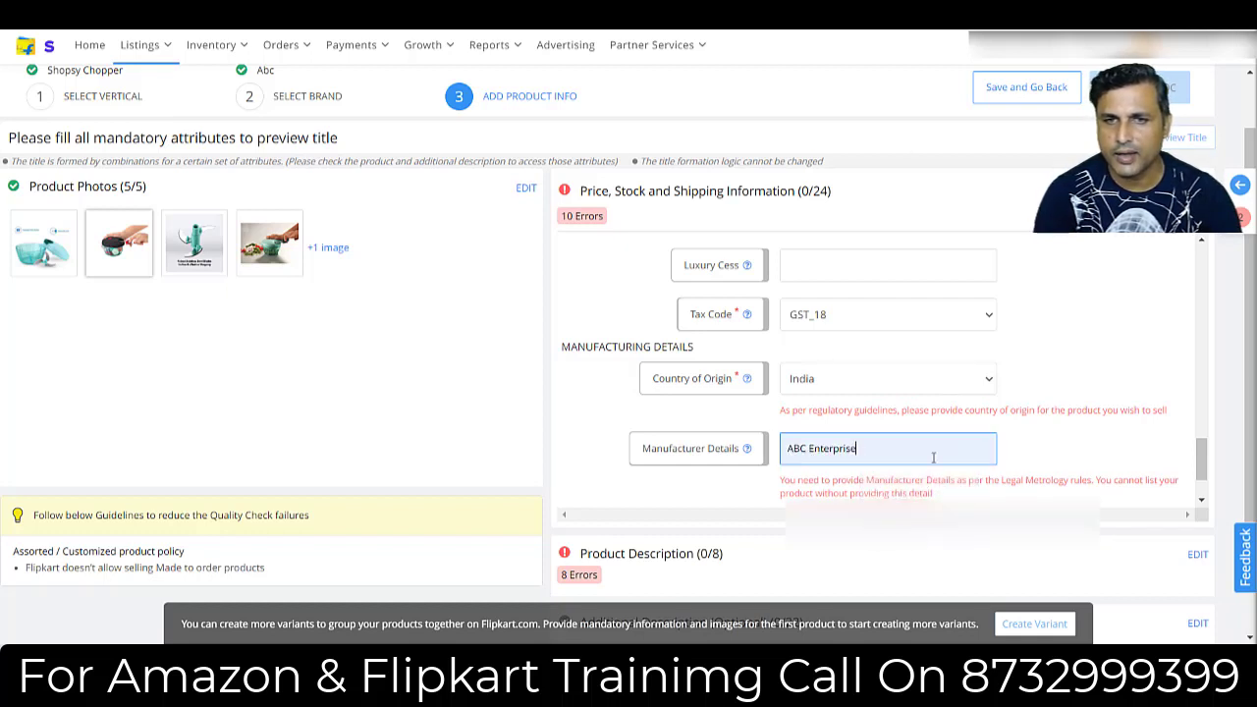
triple_click(881, 451)
click(881, 451)
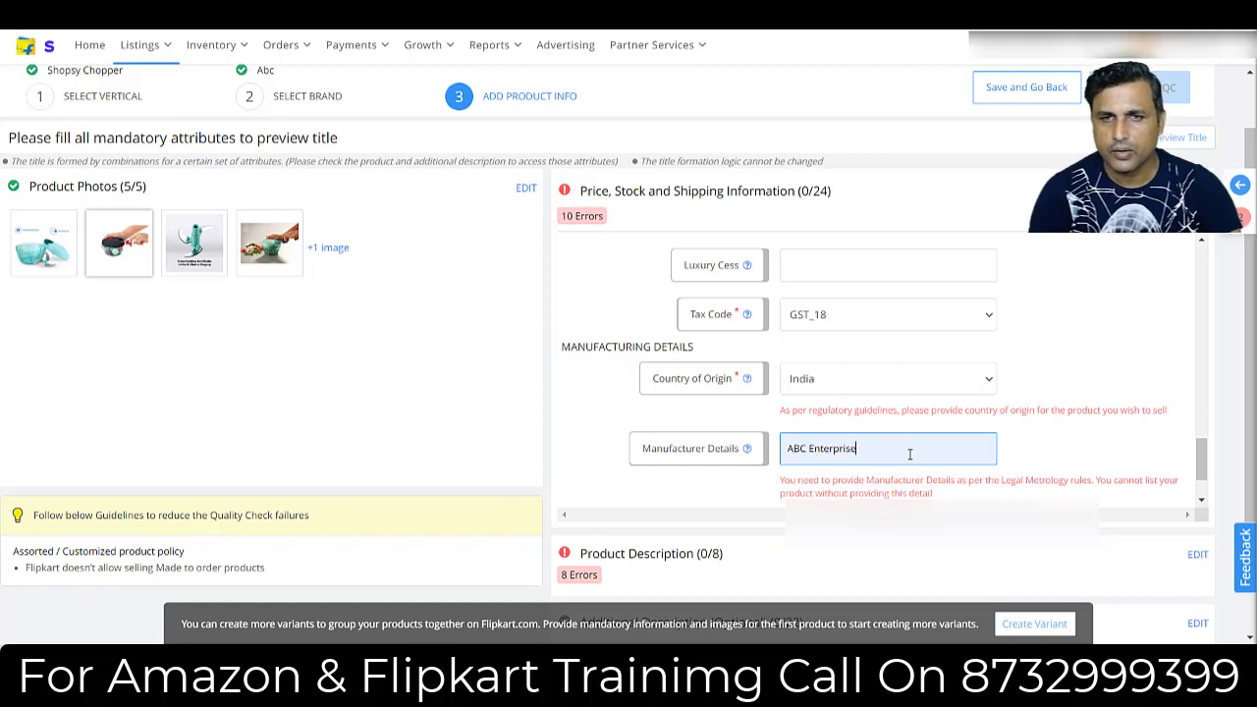
Fill in the packer details with ABC Enterprise and save the price, stock and shipping information.
scroll(1205, 462, down, 1)
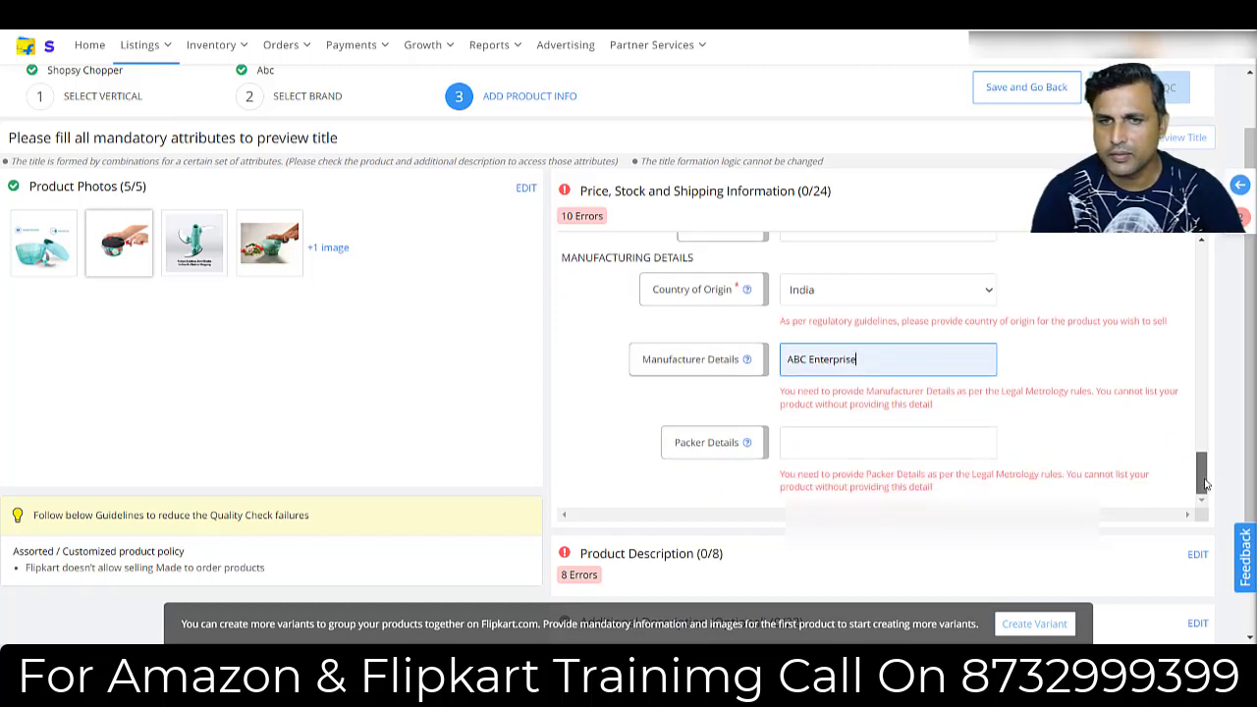
click(864, 445)
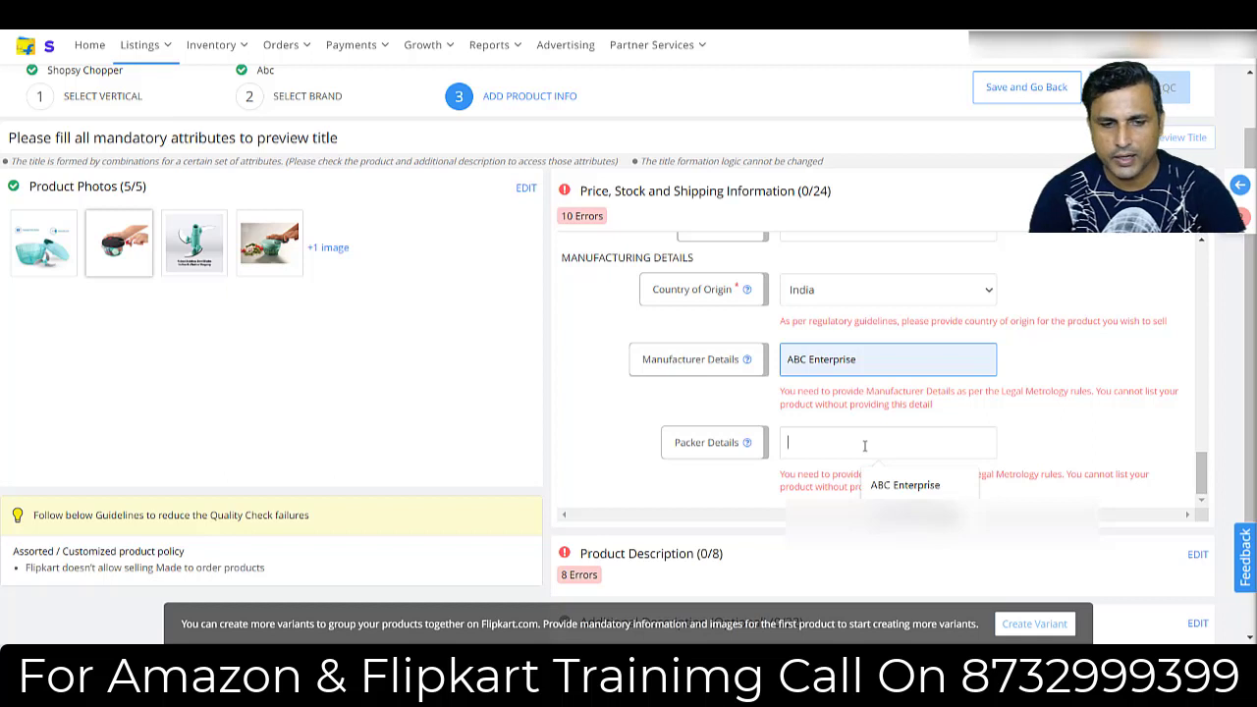
key(ctrl+v)
key(Home)
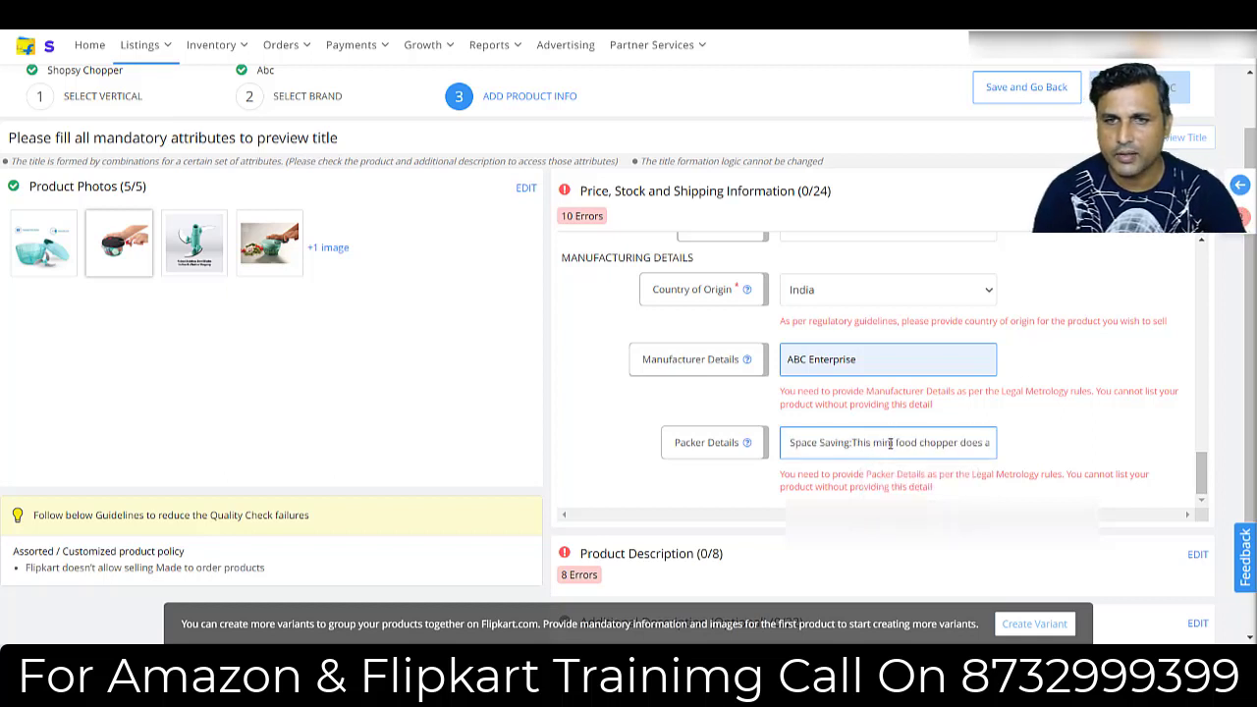
key(ctrl+a)
key(BackSpace)
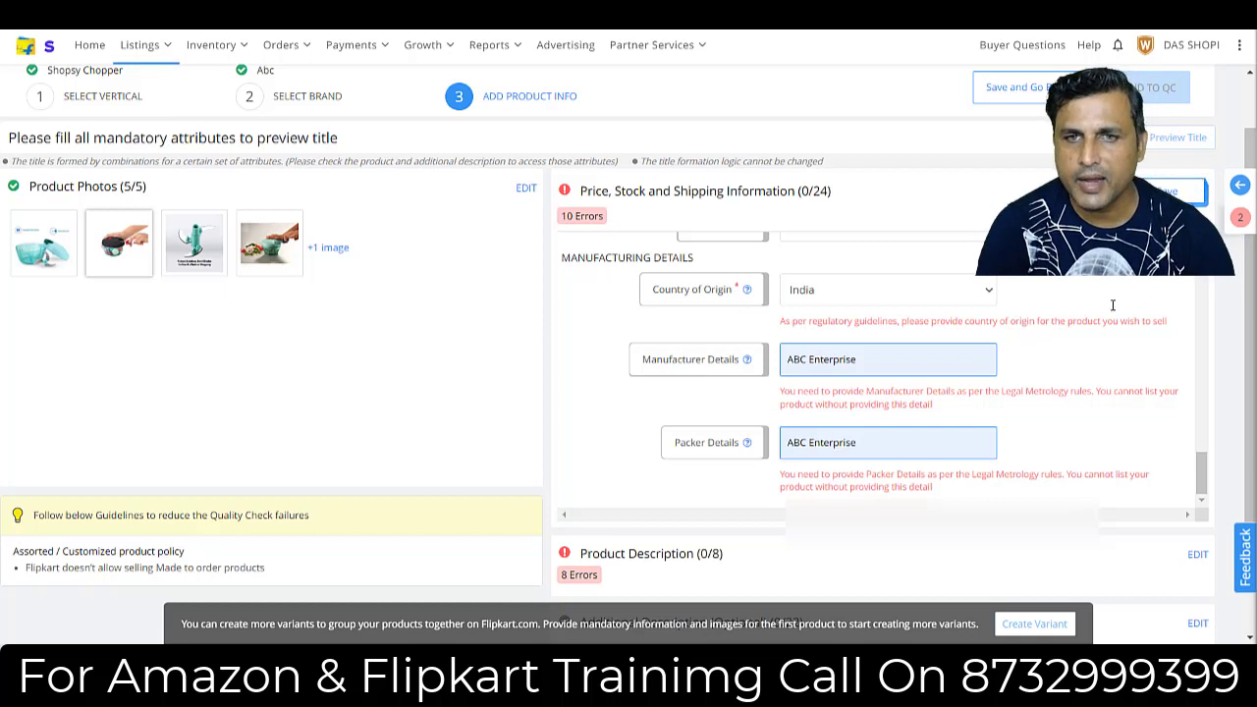
click(1169, 191)
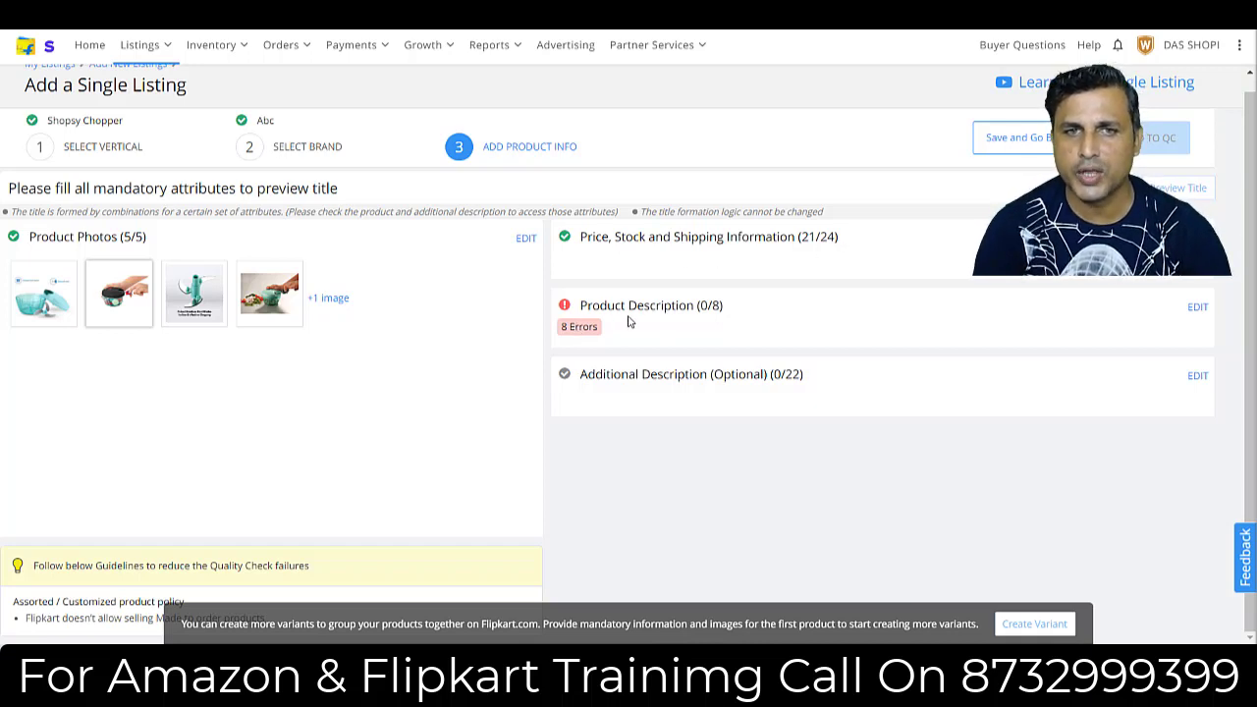
Open the product description for editing and enter Vegetable Cutter as the model number.
click(1197, 307)
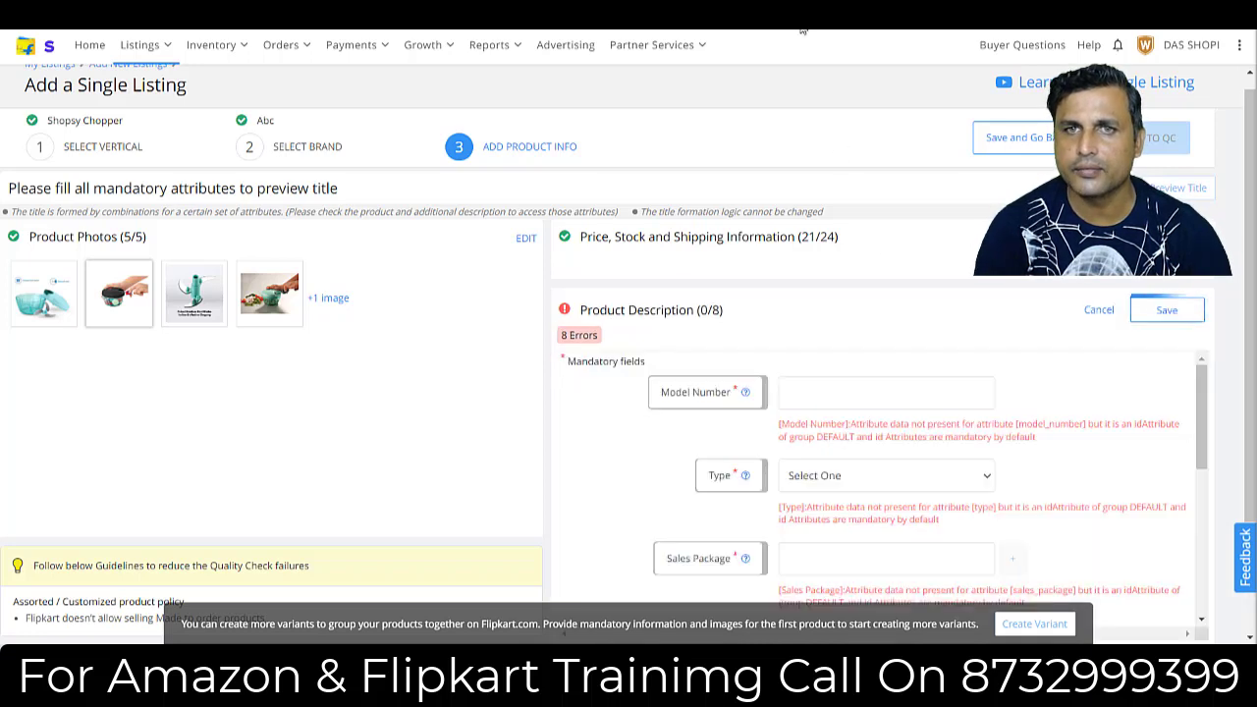
click(813, 394)
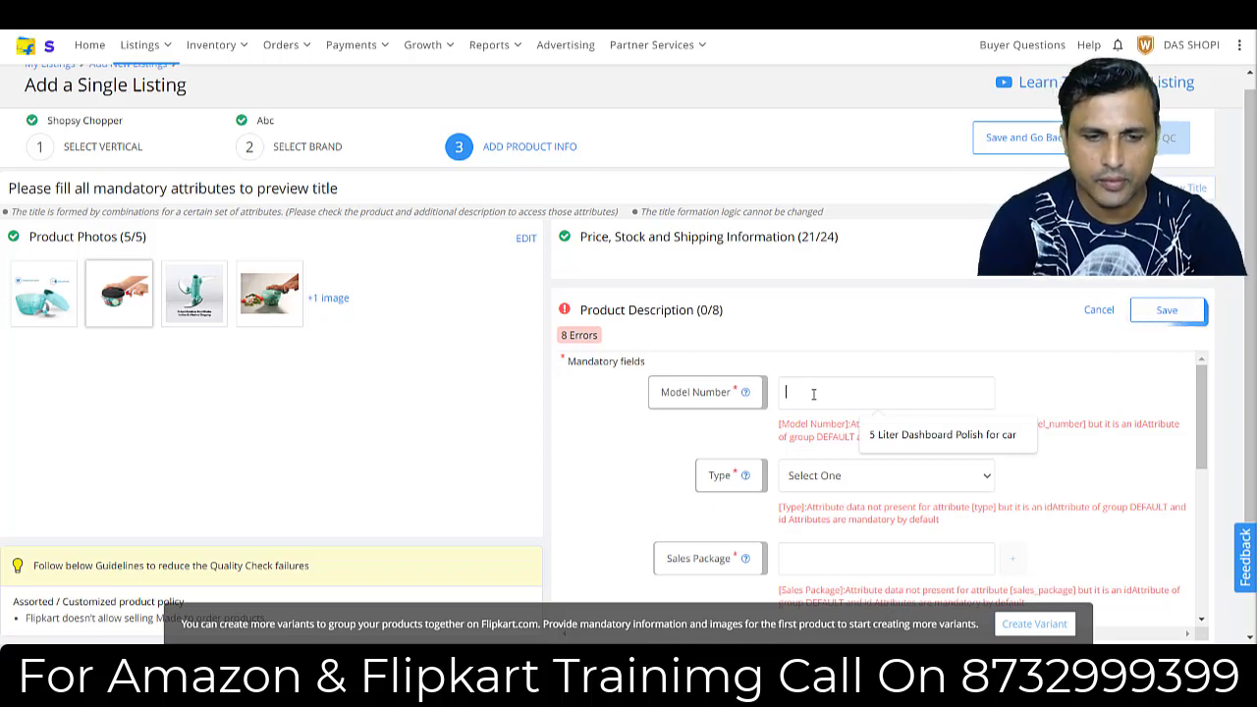
text(vE)
key(BackSpace)
key(BackSpace)
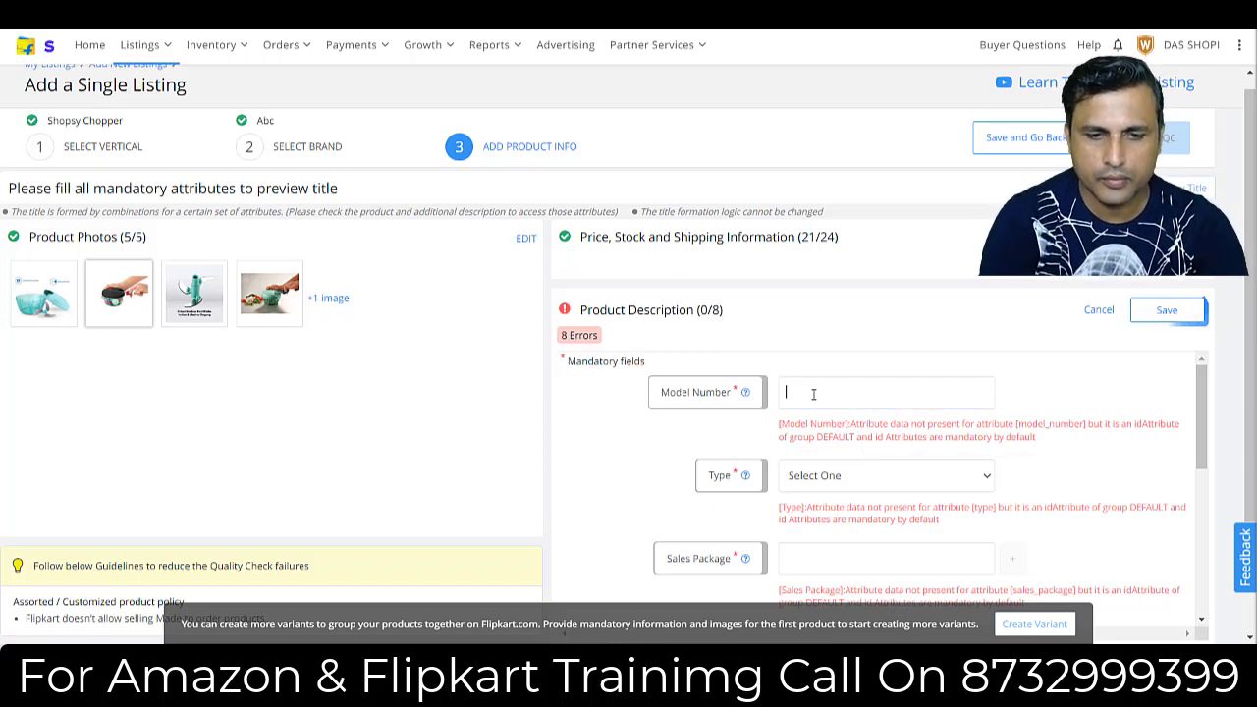
text(Vegetable Cutter)
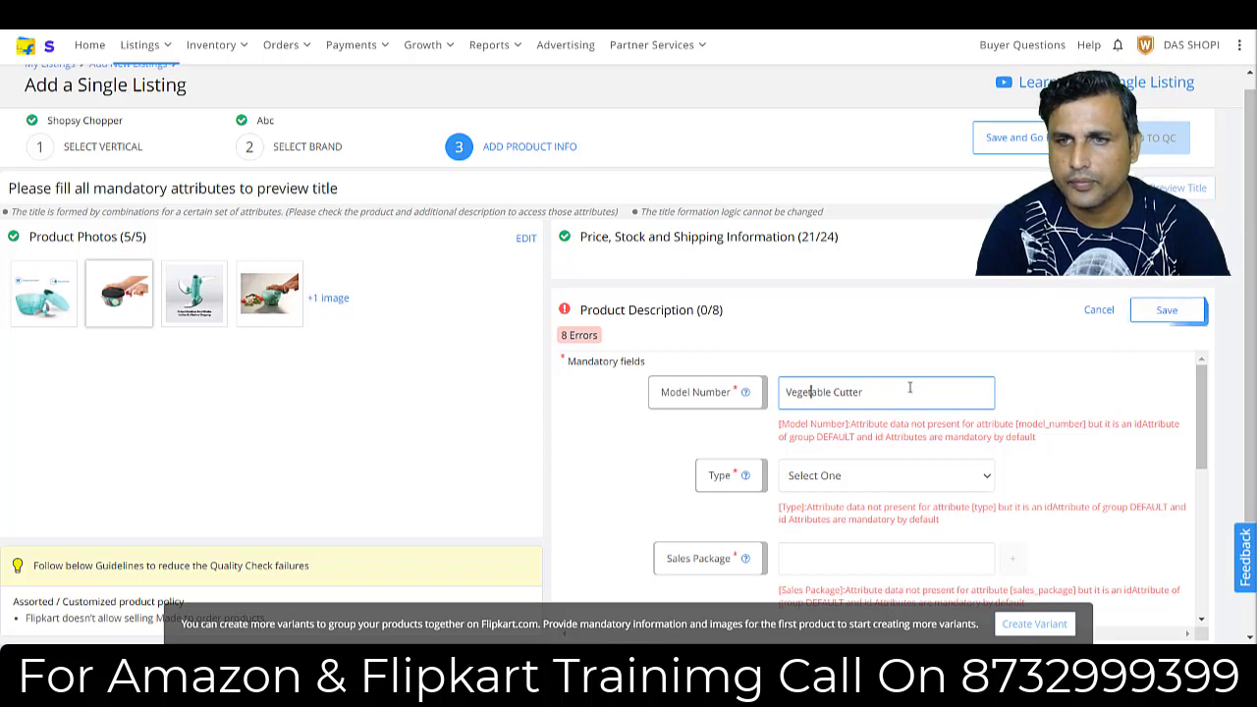
click(910, 388)
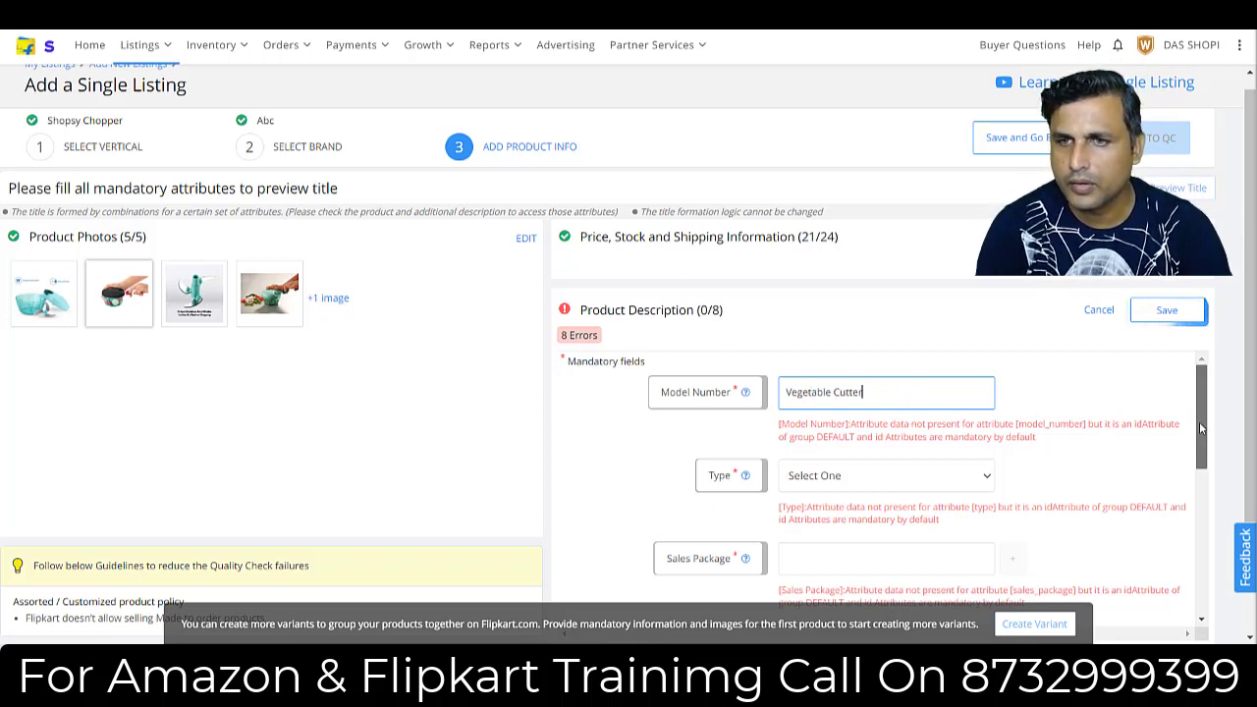
In the product description, set the type to Chopper and the sales package to 1.
scroll(1199, 421, down, 1)
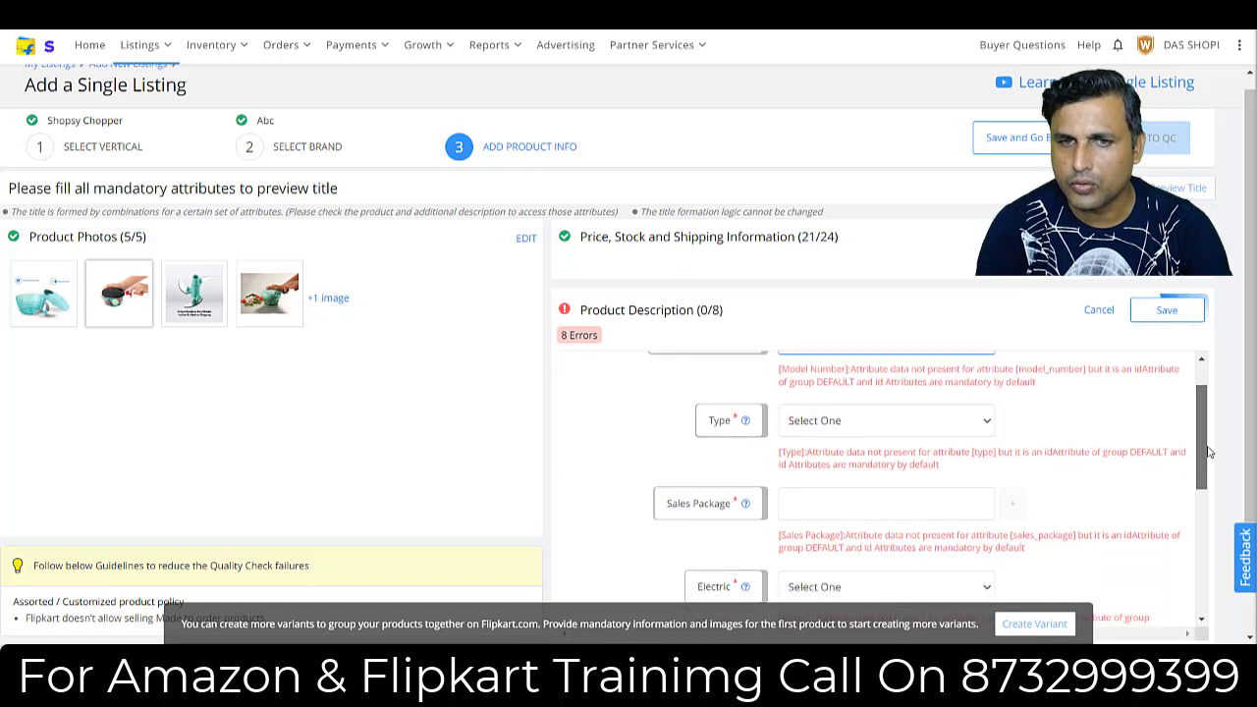
click(855, 407)
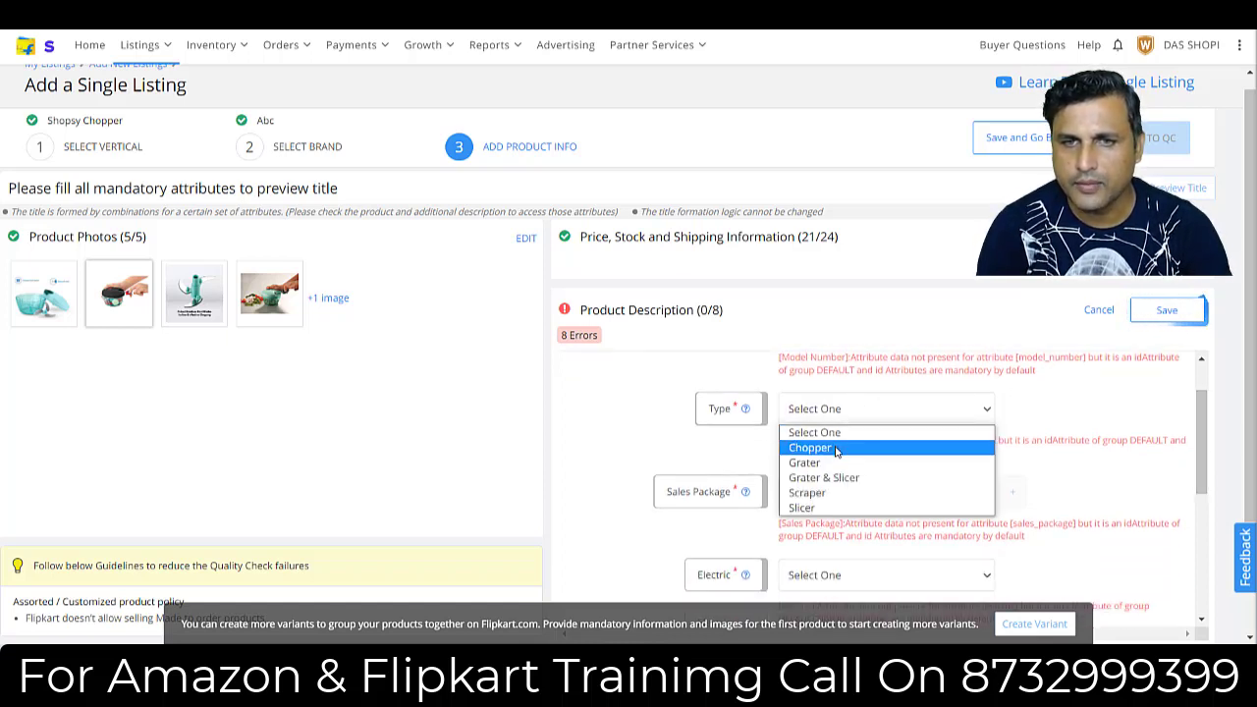
click(834, 448)
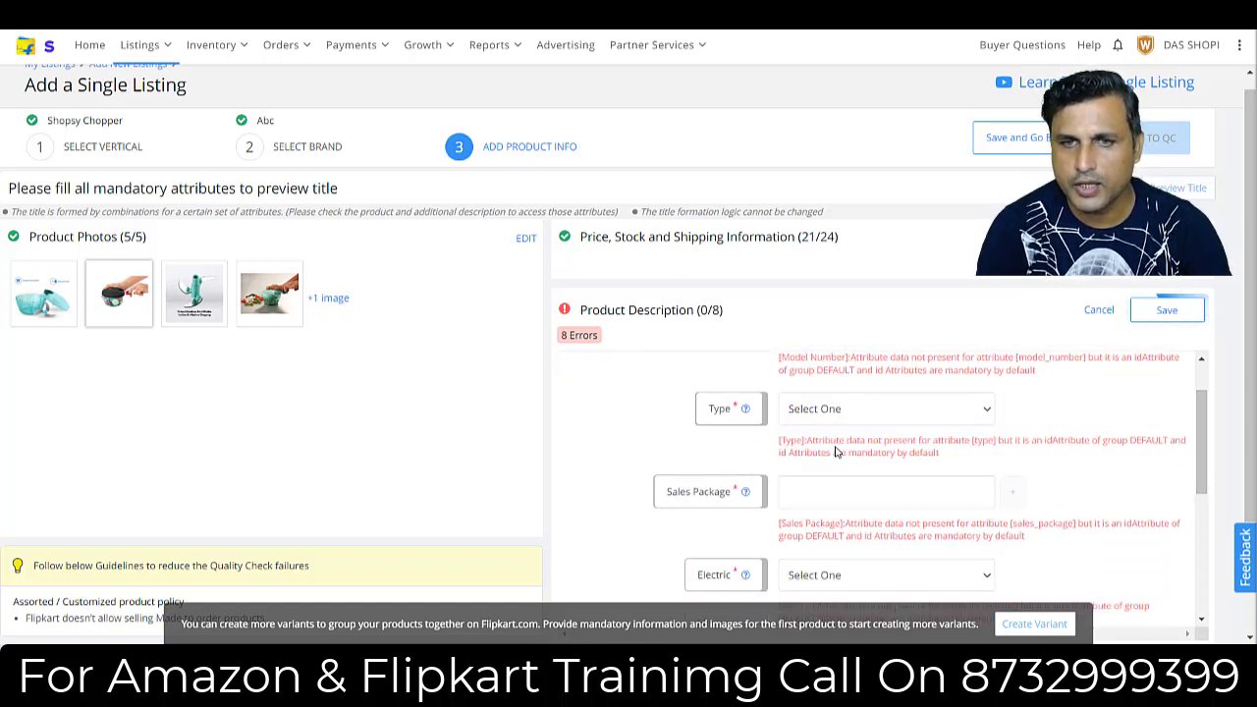
click(827, 502)
text(1)
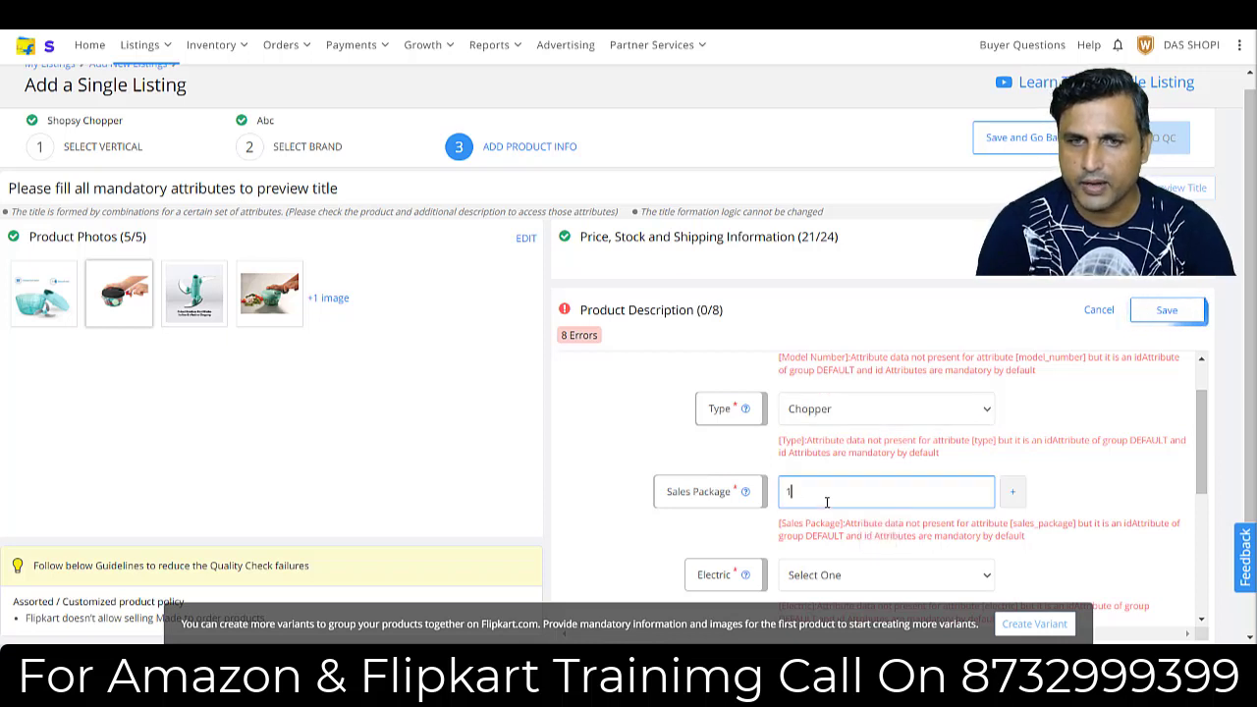
Mark the chopper as non-electric by setting Electric to No, and set the blade material to Stainless Steel.
scroll(1209, 488, down, 1)
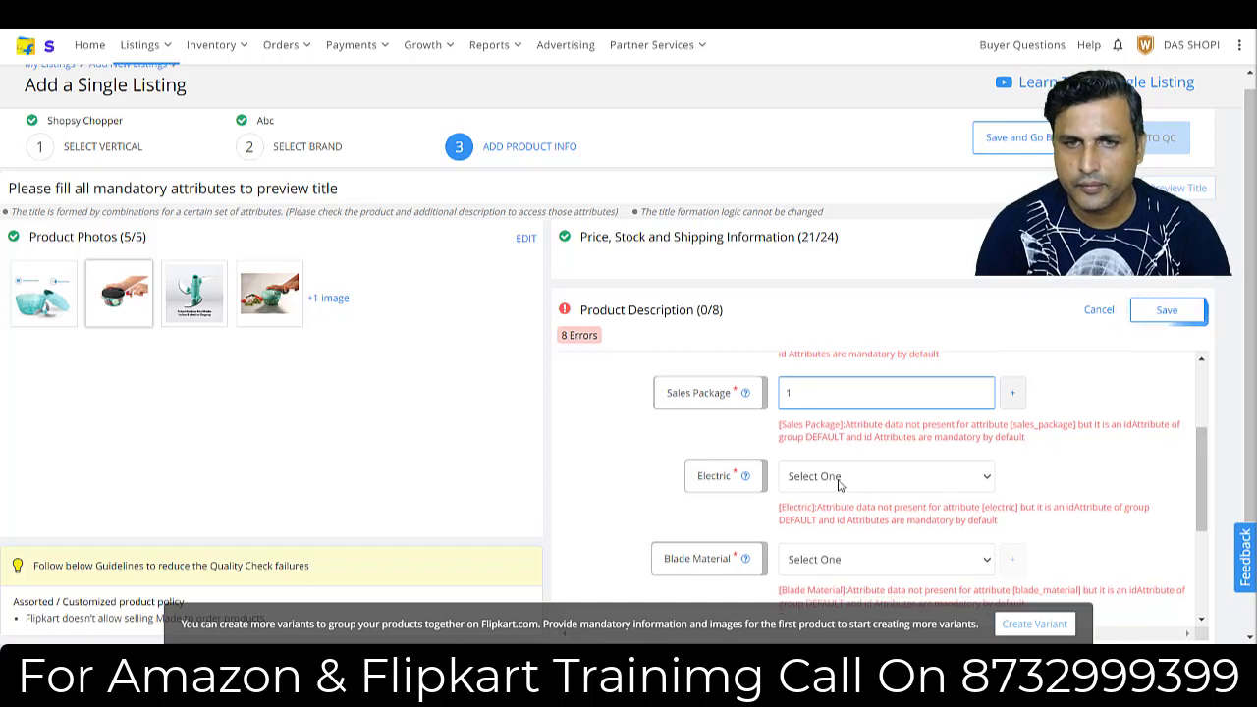
click(839, 479)
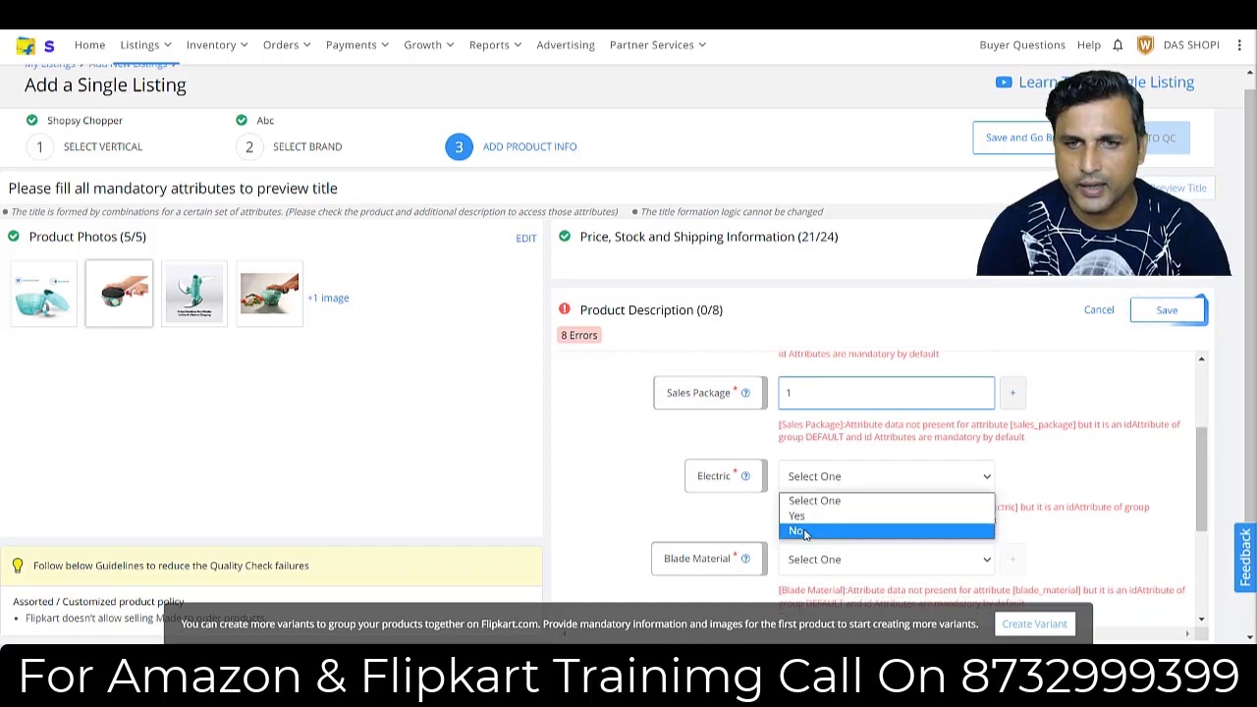
click(805, 535)
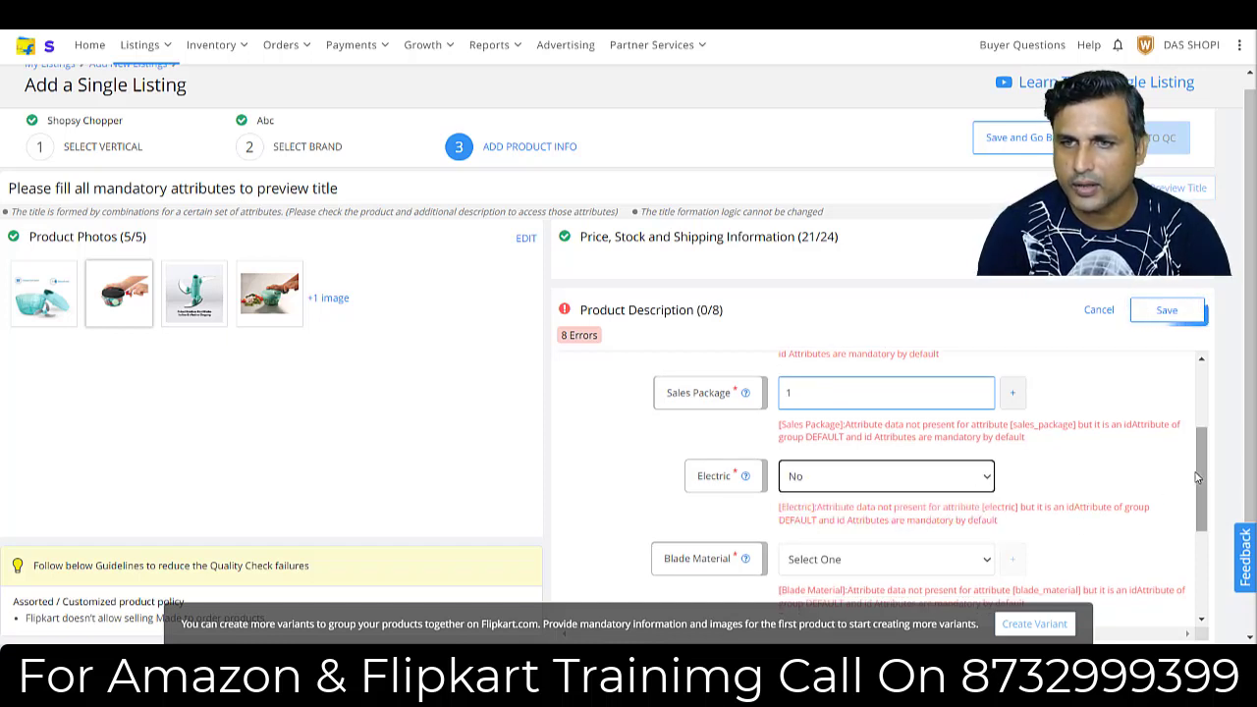
drag(1199, 482, 1199, 513)
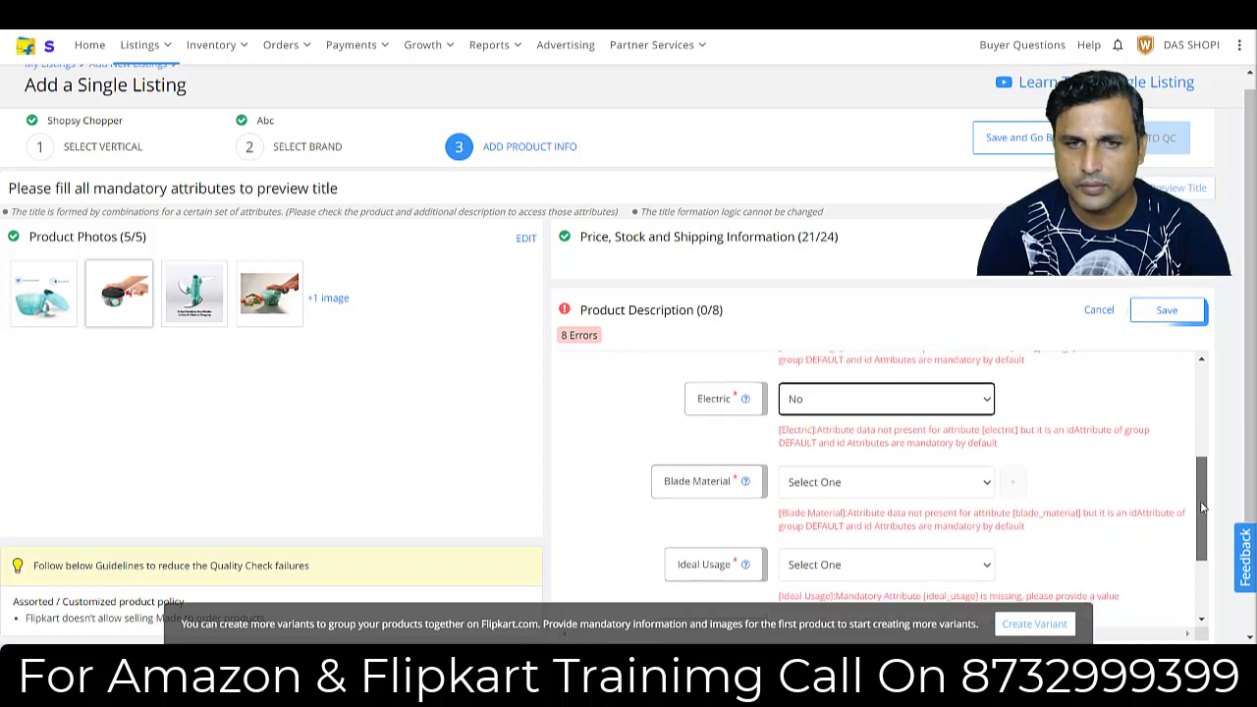
click(830, 490)
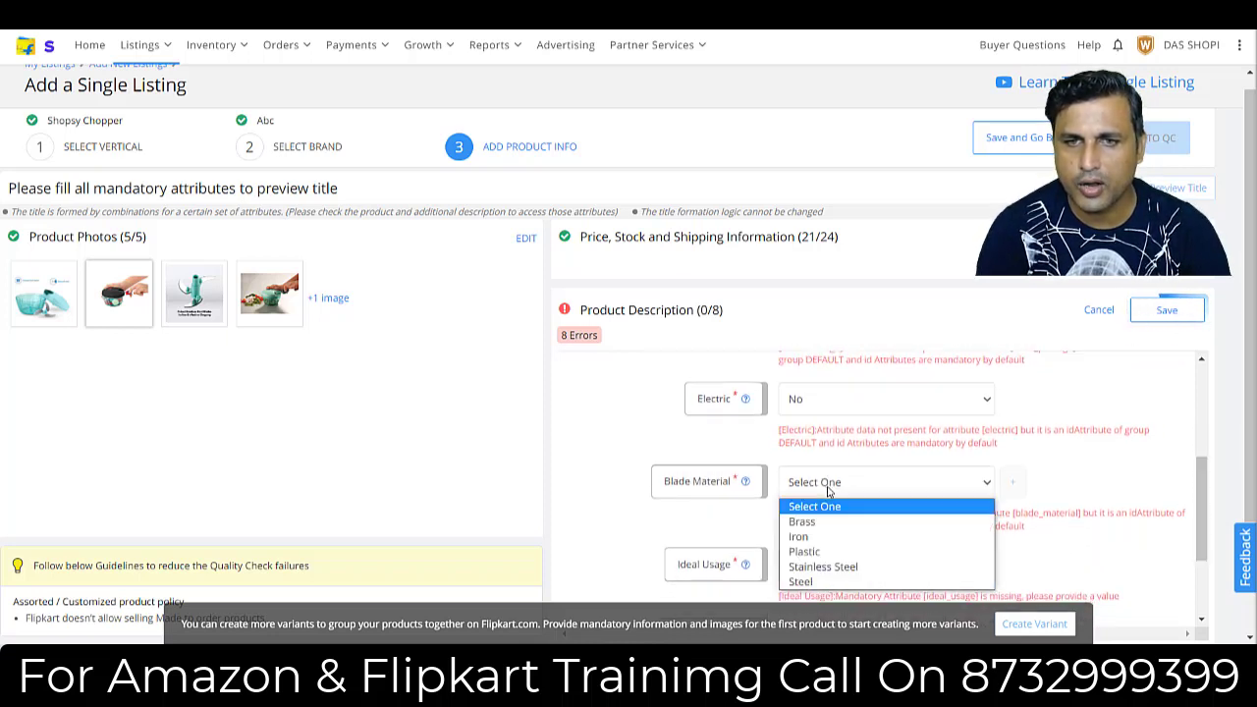
click(823, 569)
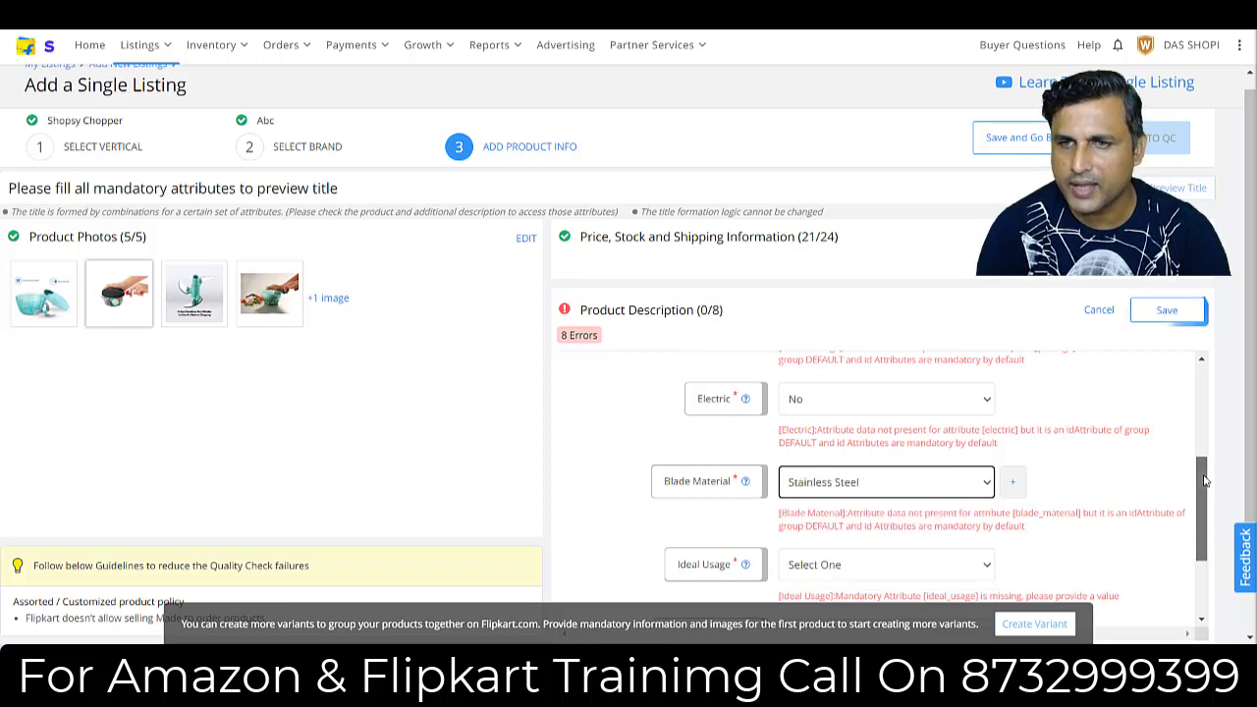
drag(1205, 481, 1180, 525)
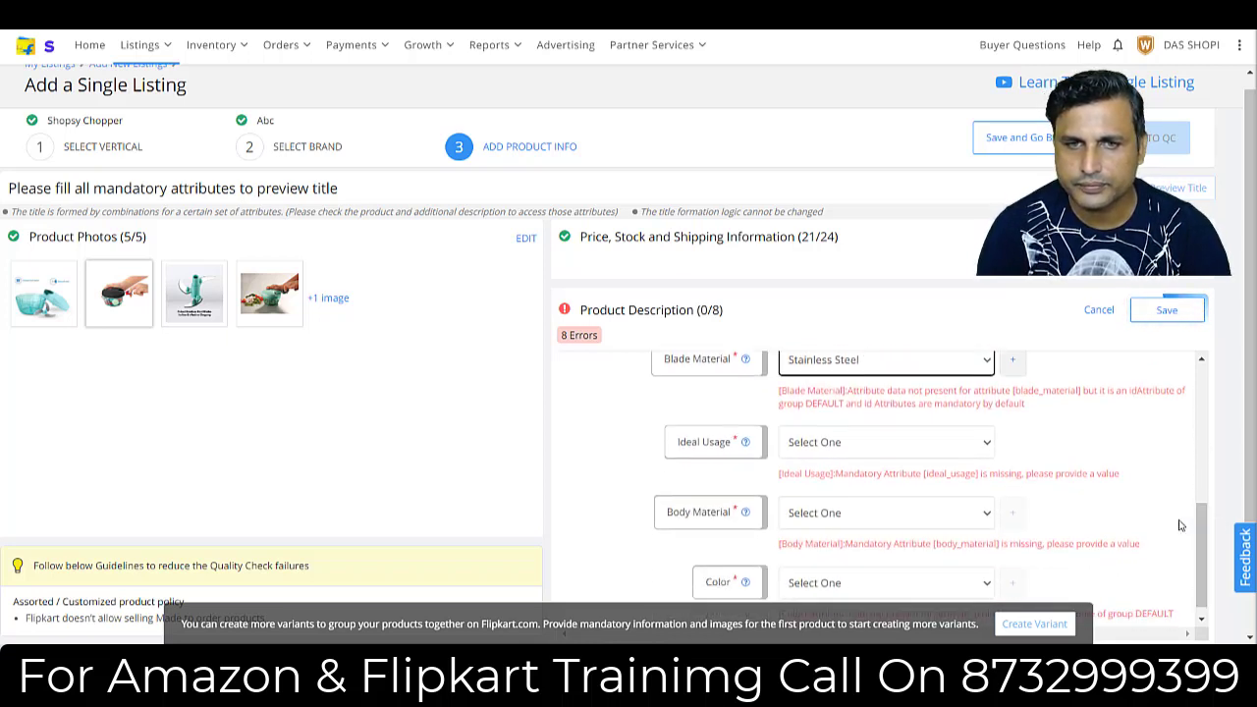
Set the ideal usage to Vegetable & Fruit and the body material to Plastic in the product description.
click(828, 444)
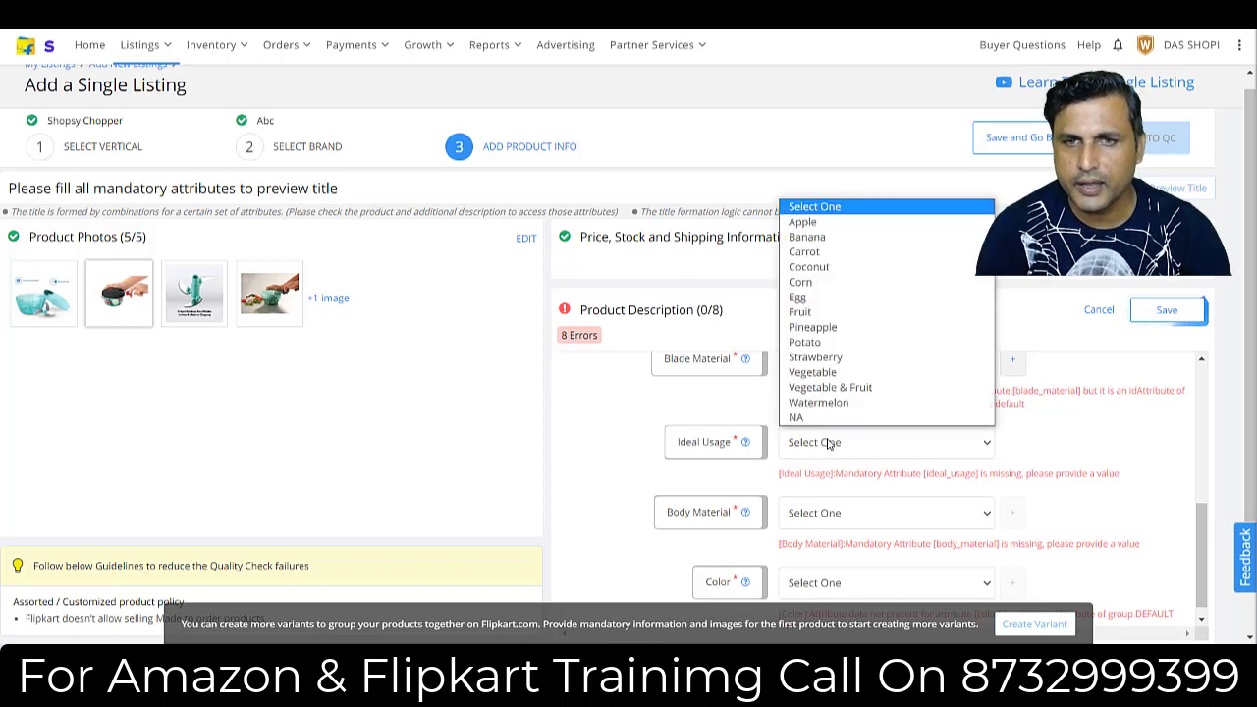
click(818, 392)
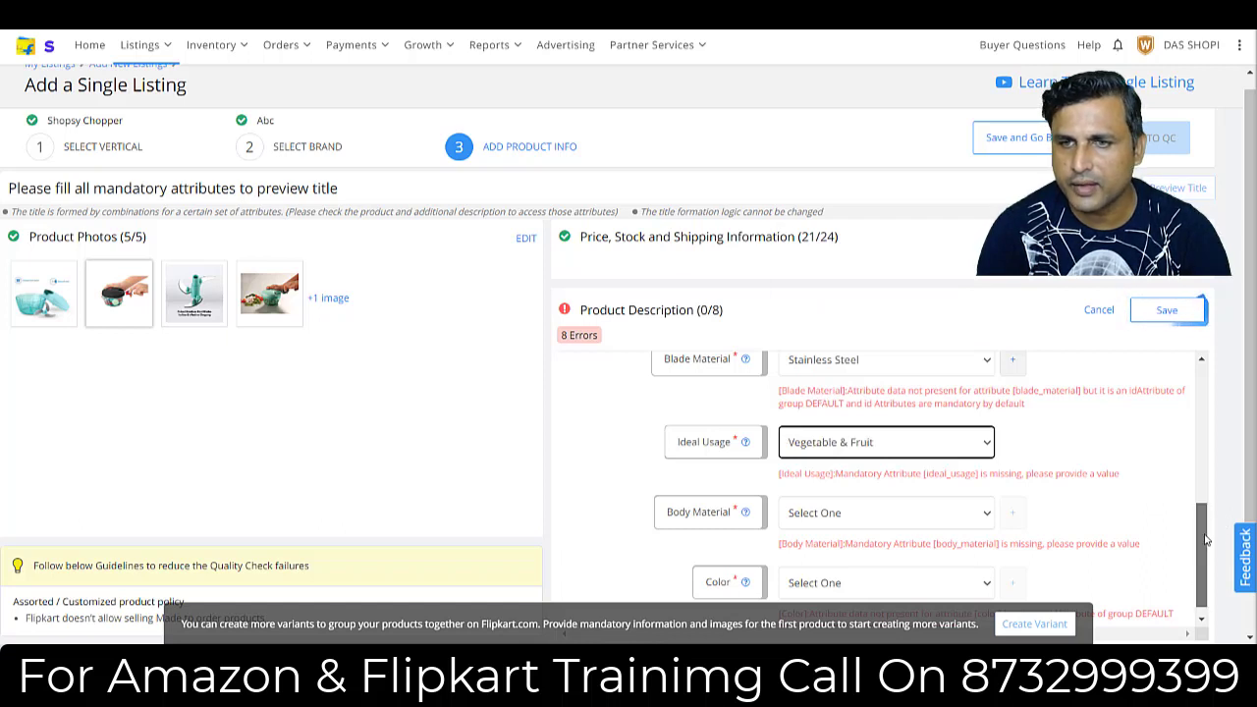
scroll(1207, 550, down, 1)
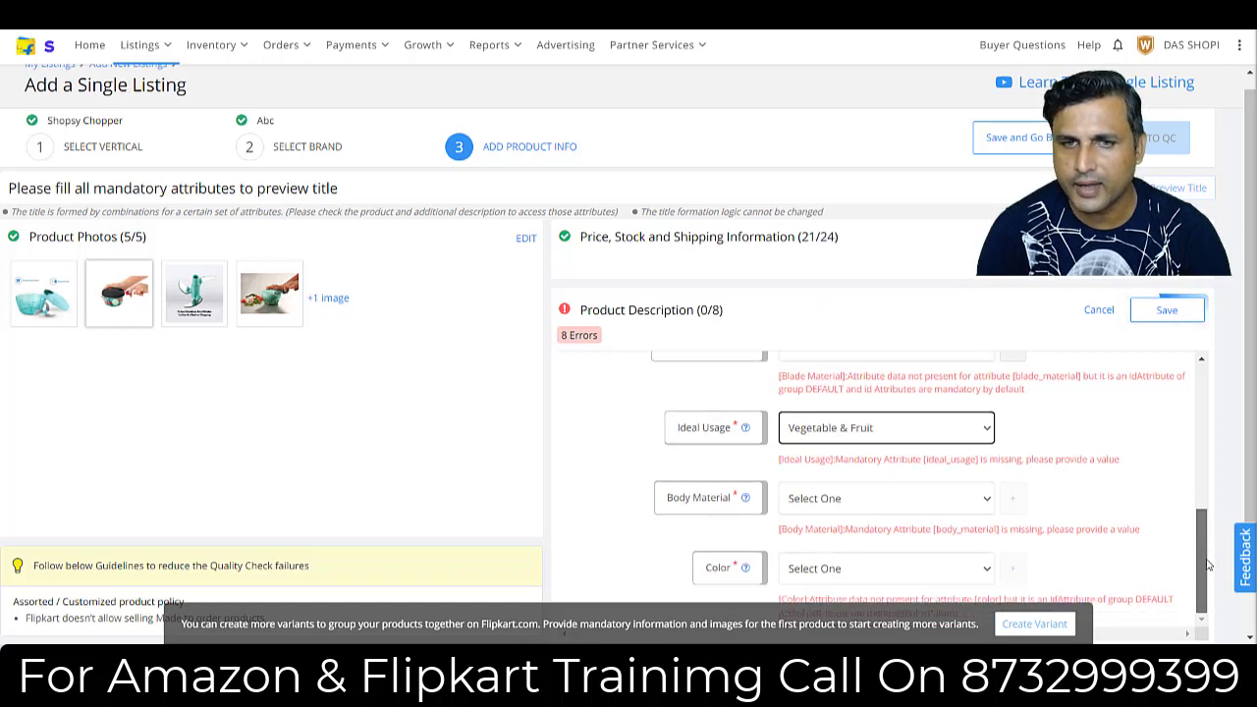
click(879, 499)
click(821, 429)
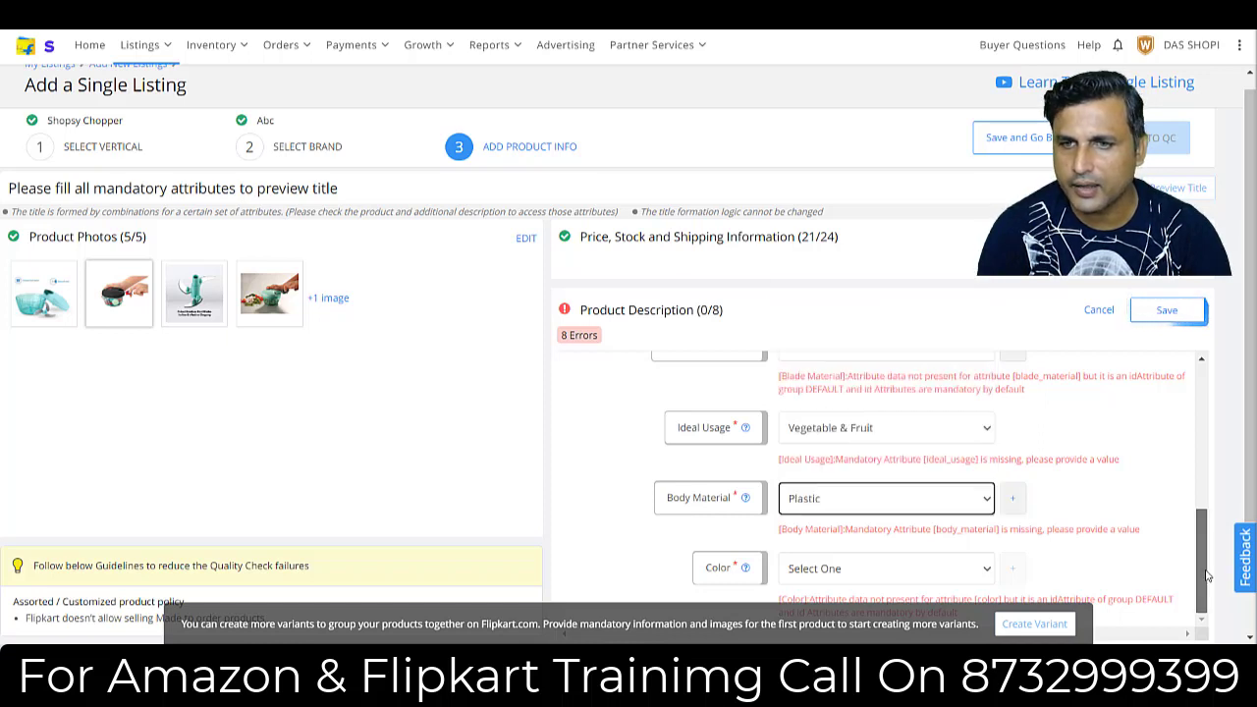
Set the chopper's color to Green and save the product description.
click(914, 573)
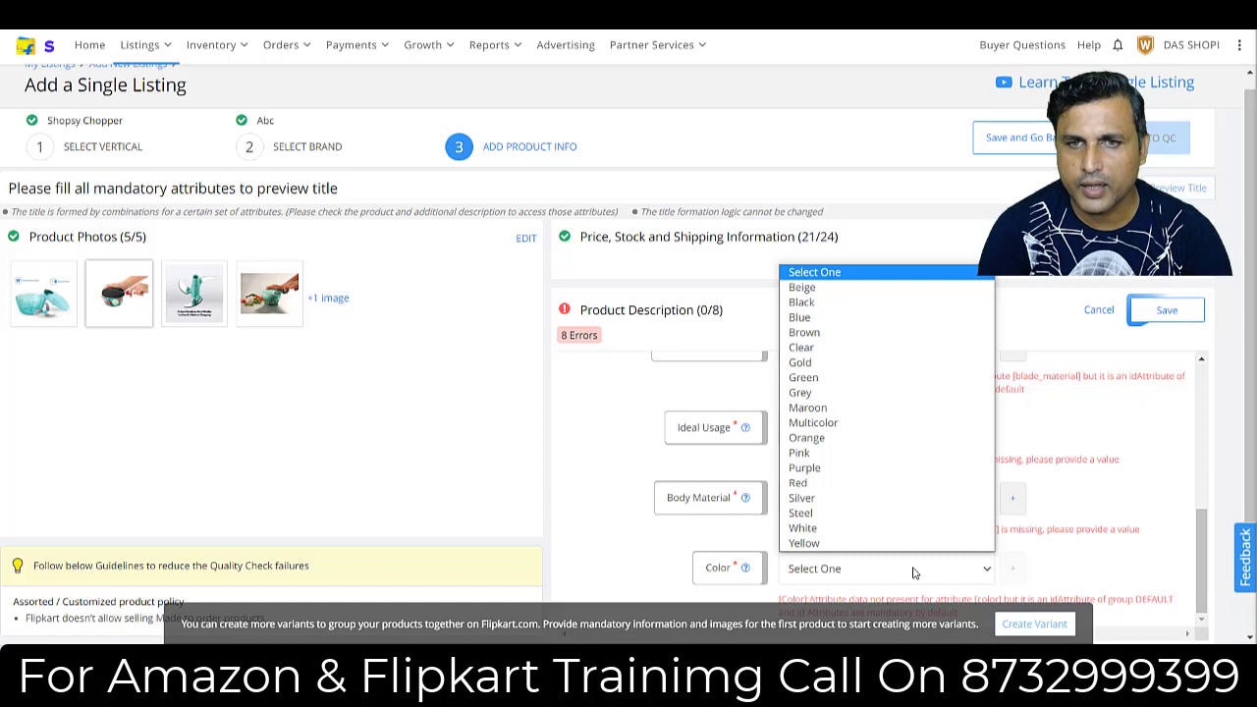
click(794, 378)
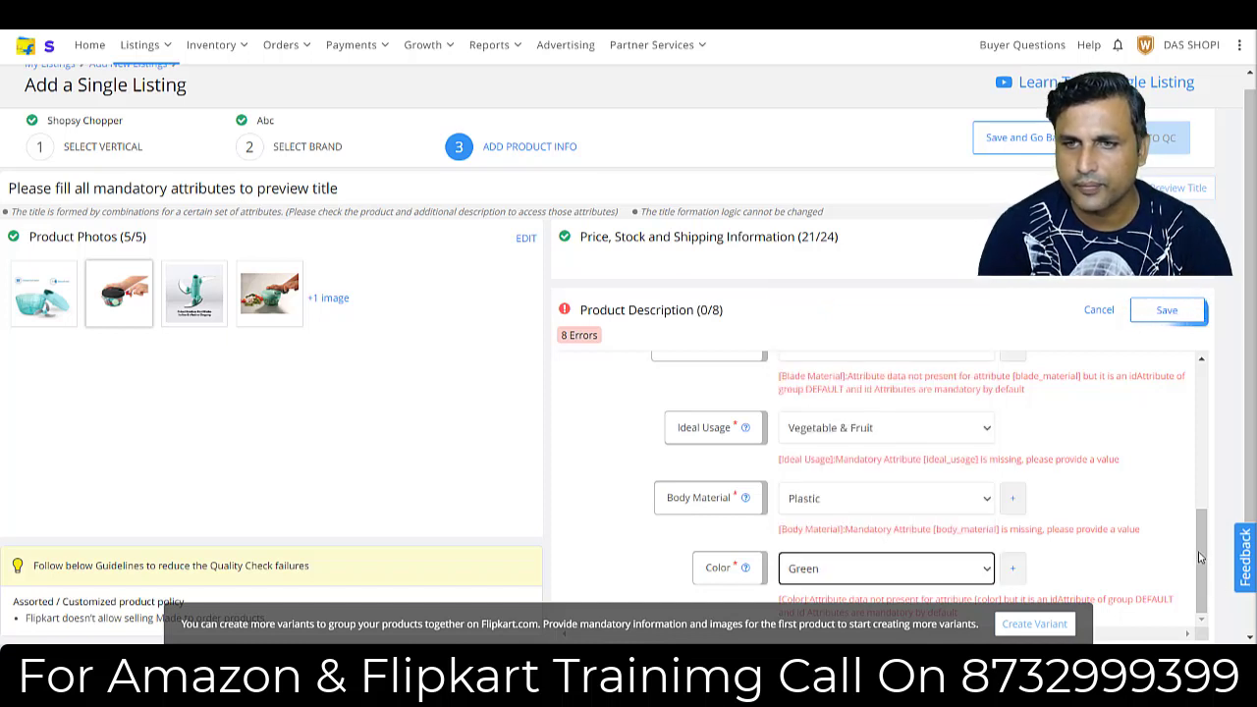
click(1164, 314)
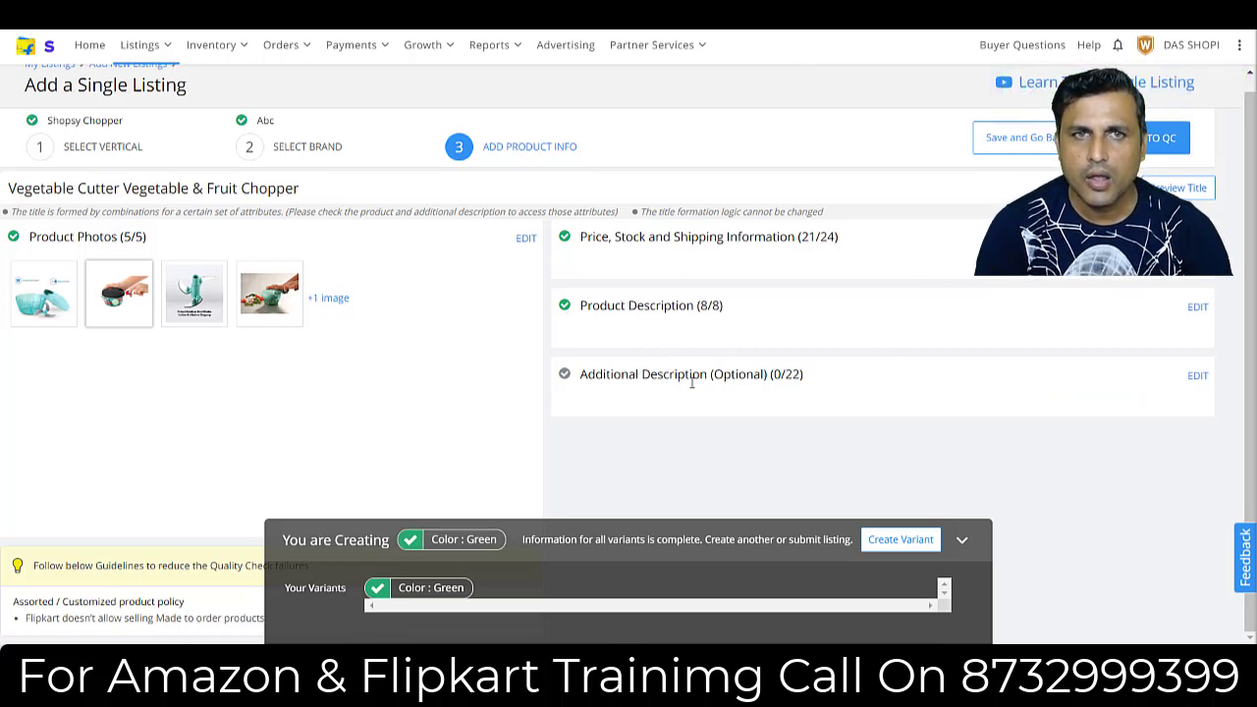
Open the optional additional description for editing and enter "3 blade Chopper" and "Vegetable cutter" as two search keywords.
drag(588, 382, 745, 383)
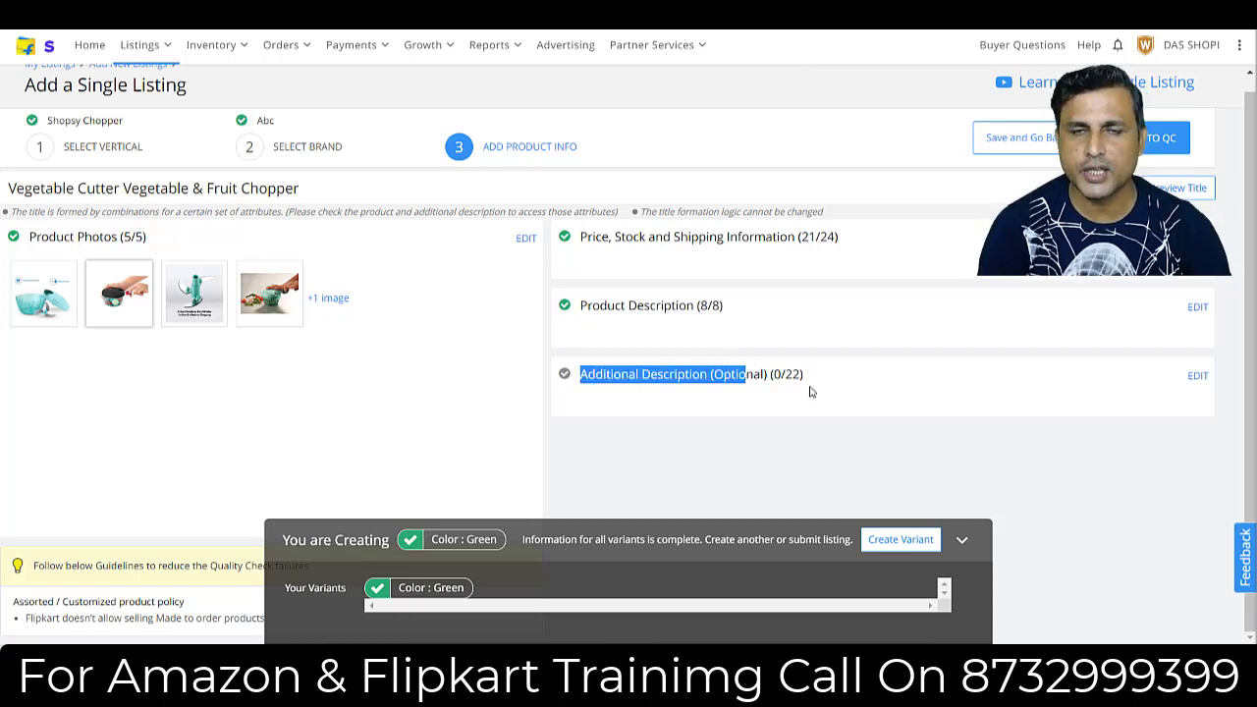
click(747, 415)
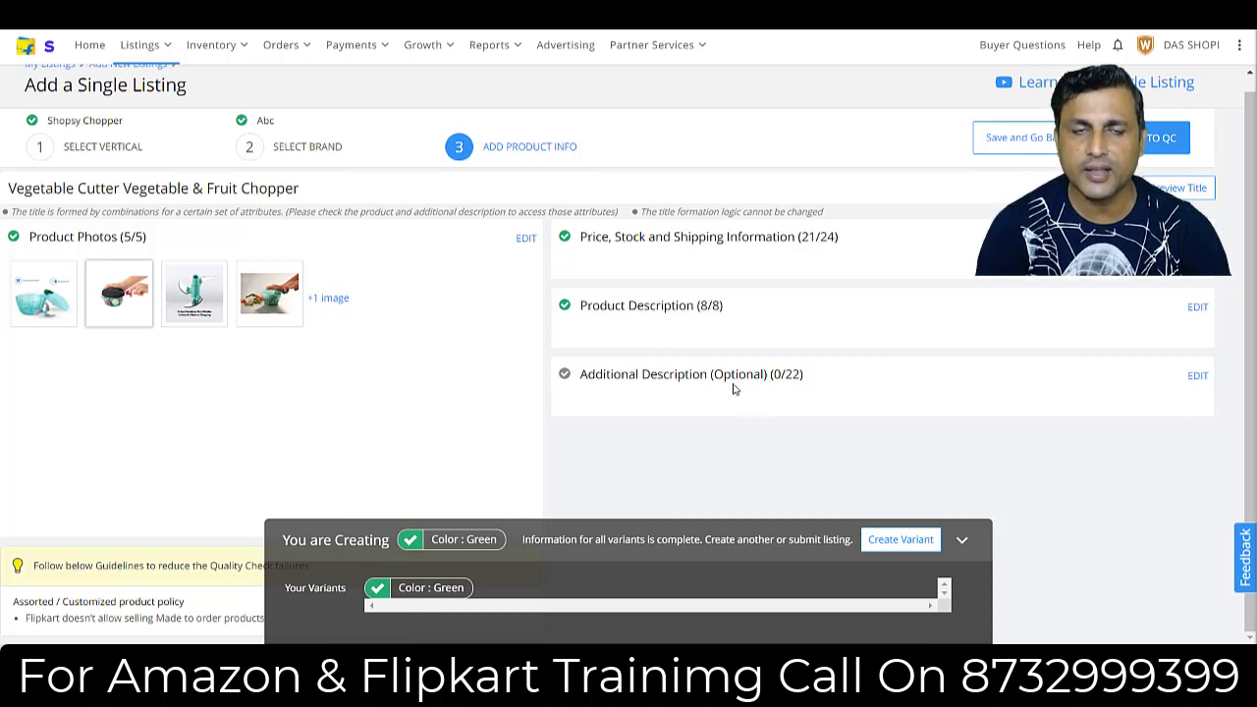
click(1196, 379)
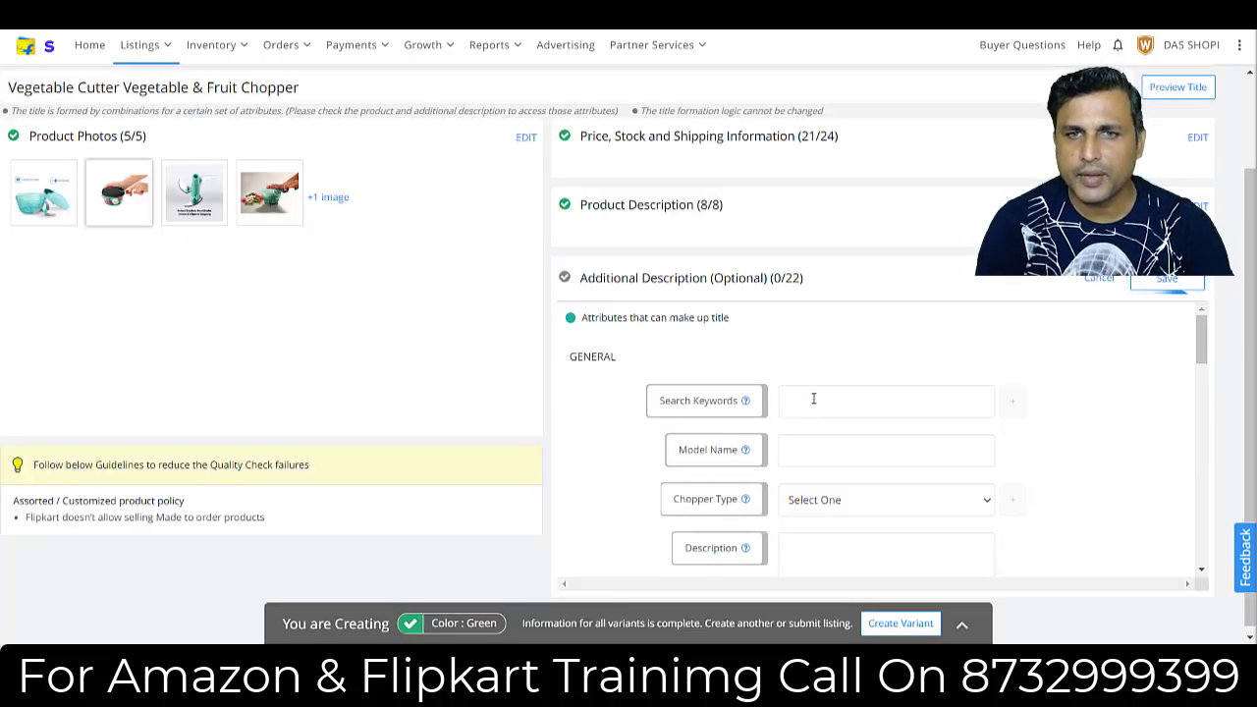
click(813, 399)
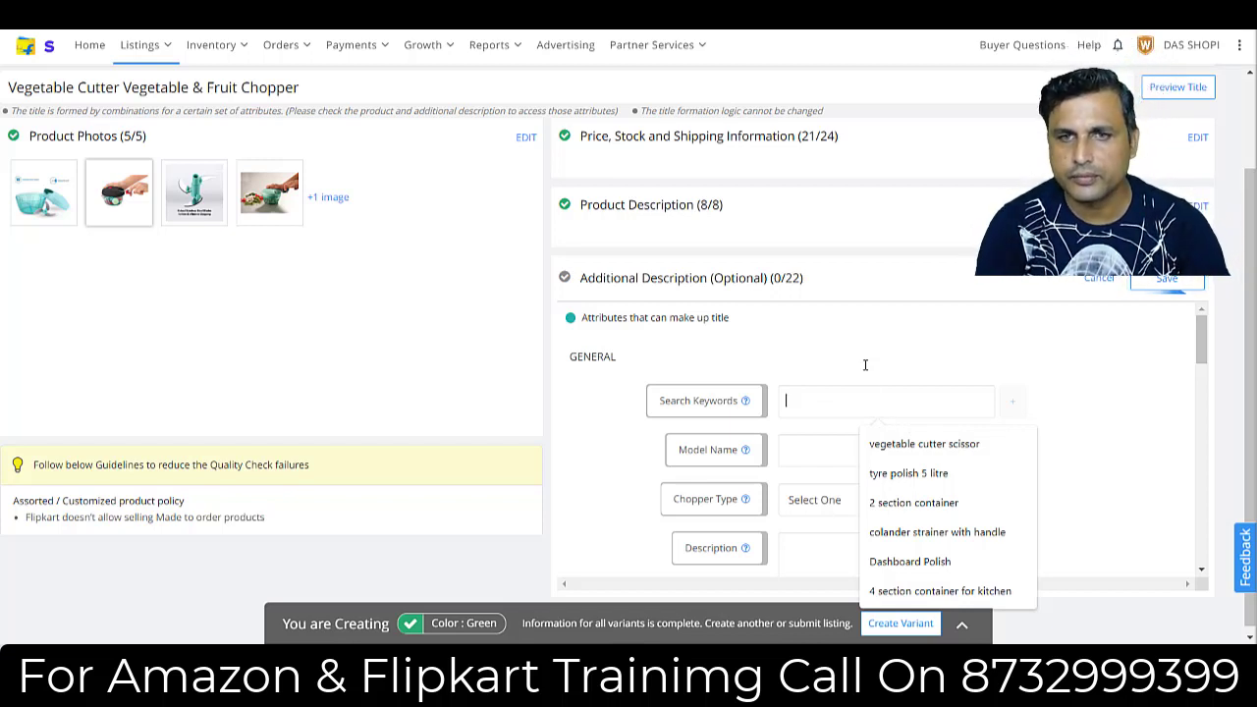
text(# blade Chopper)
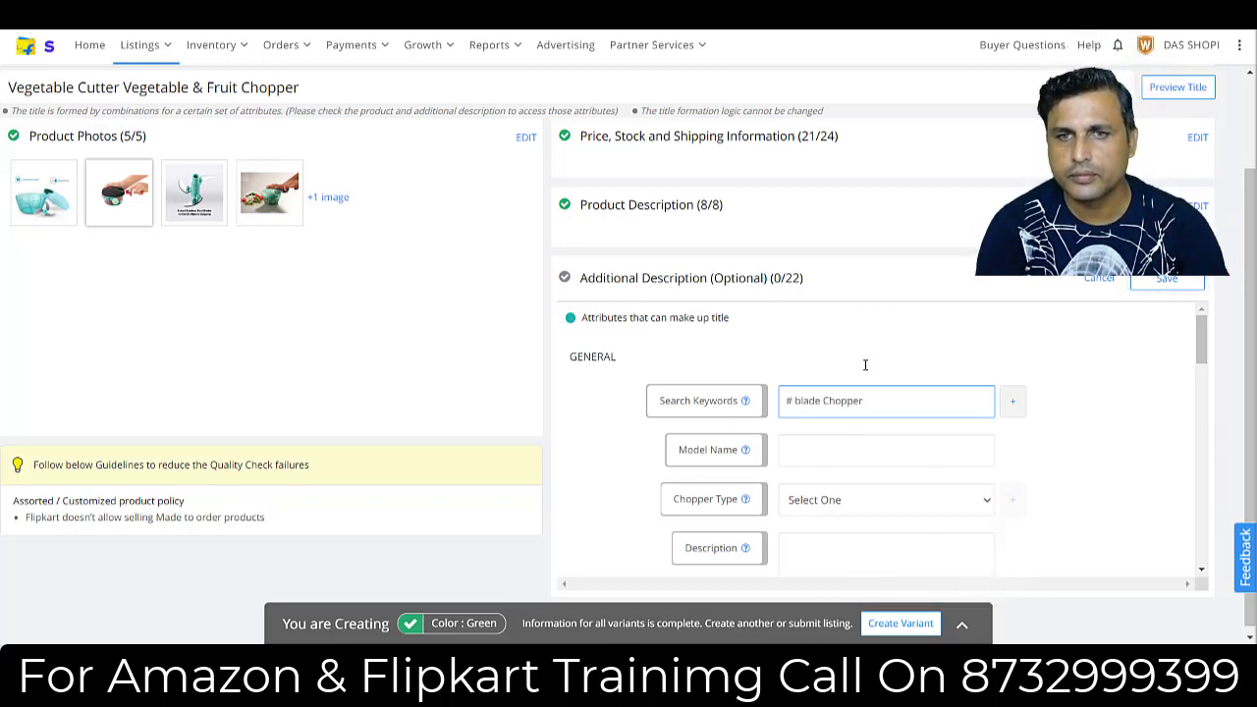
click(794, 405)
key(BackSpace)
text(3)
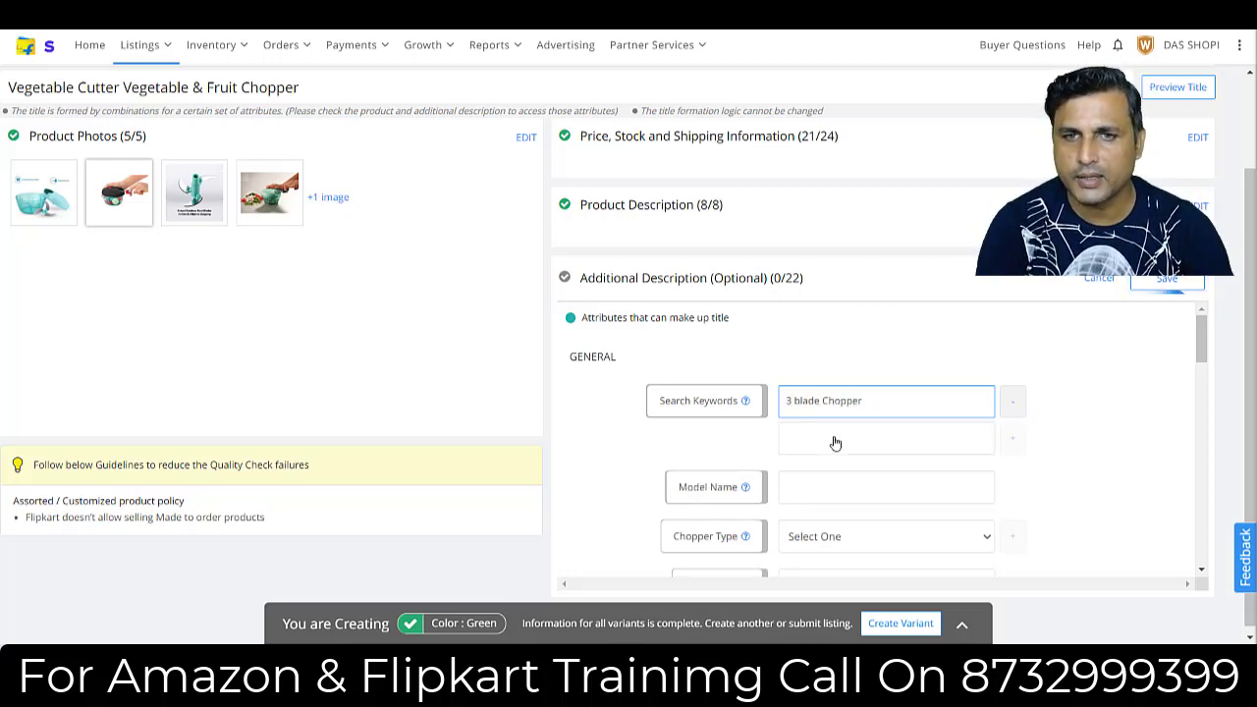
click(829, 439)
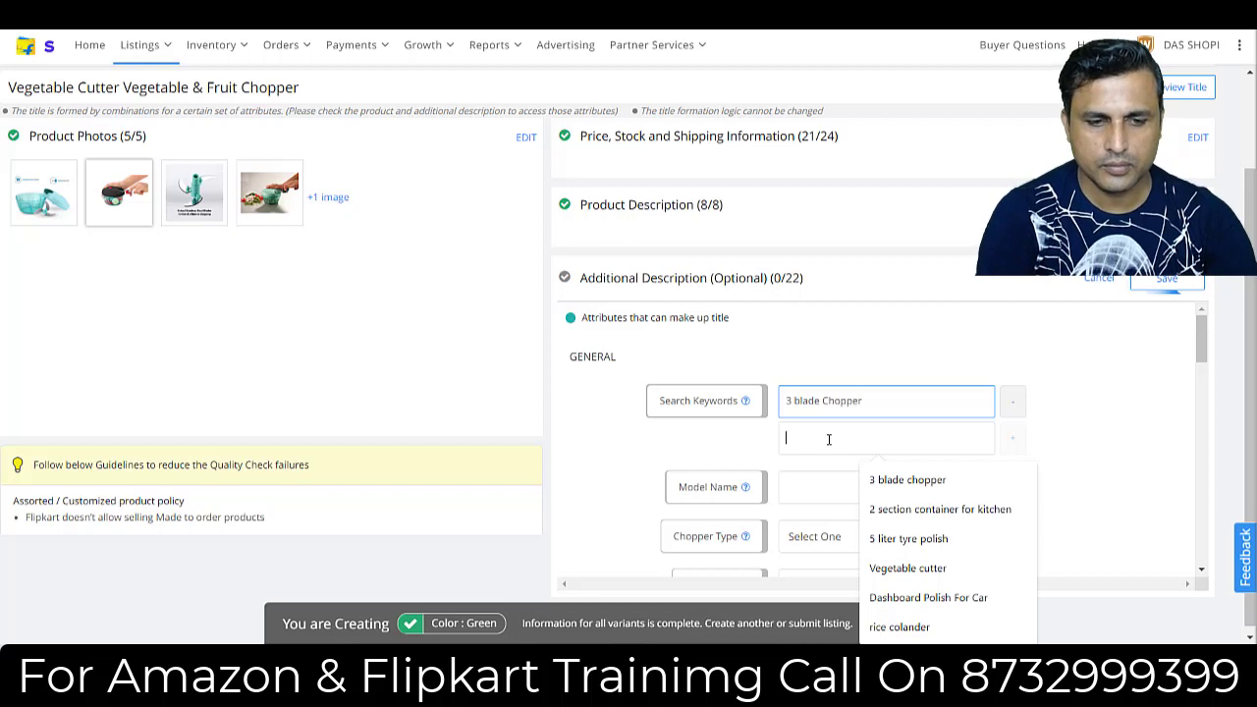
text(Vegetable cutter)
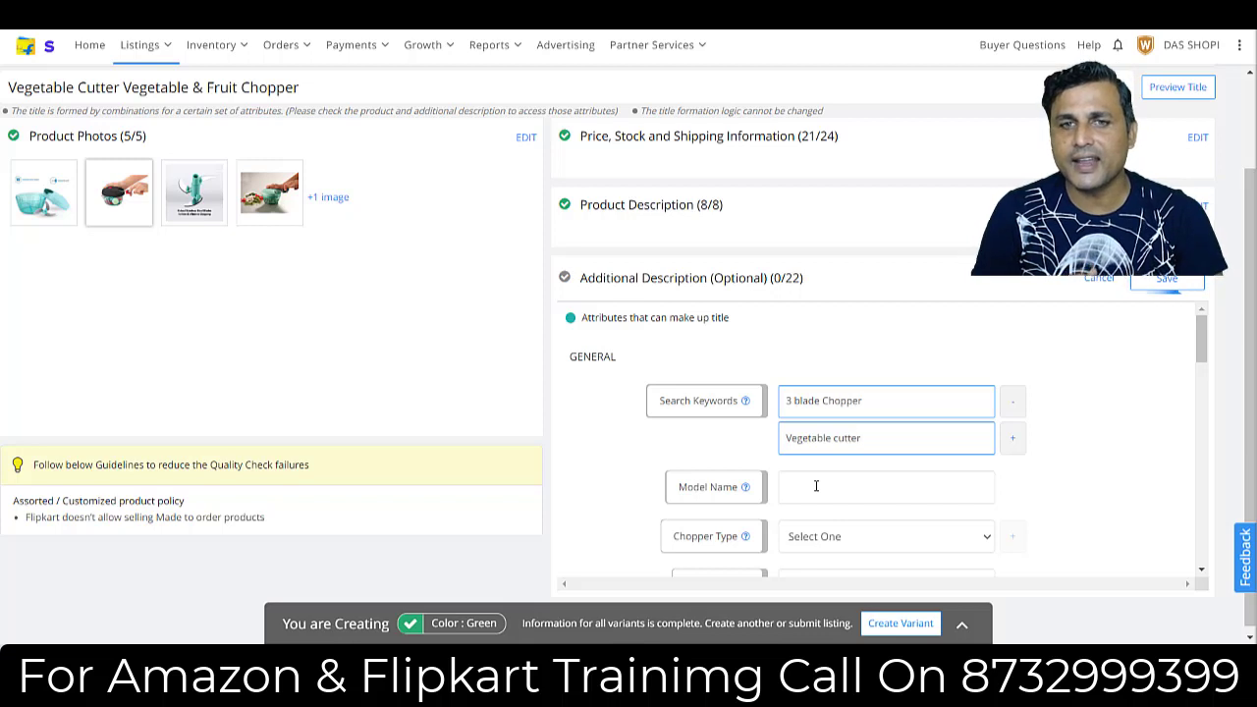
Copy the title "Mini Handy and Compact Chopper with 3 Blades…" from the Word document into the listing's model name.
click(804, 483)
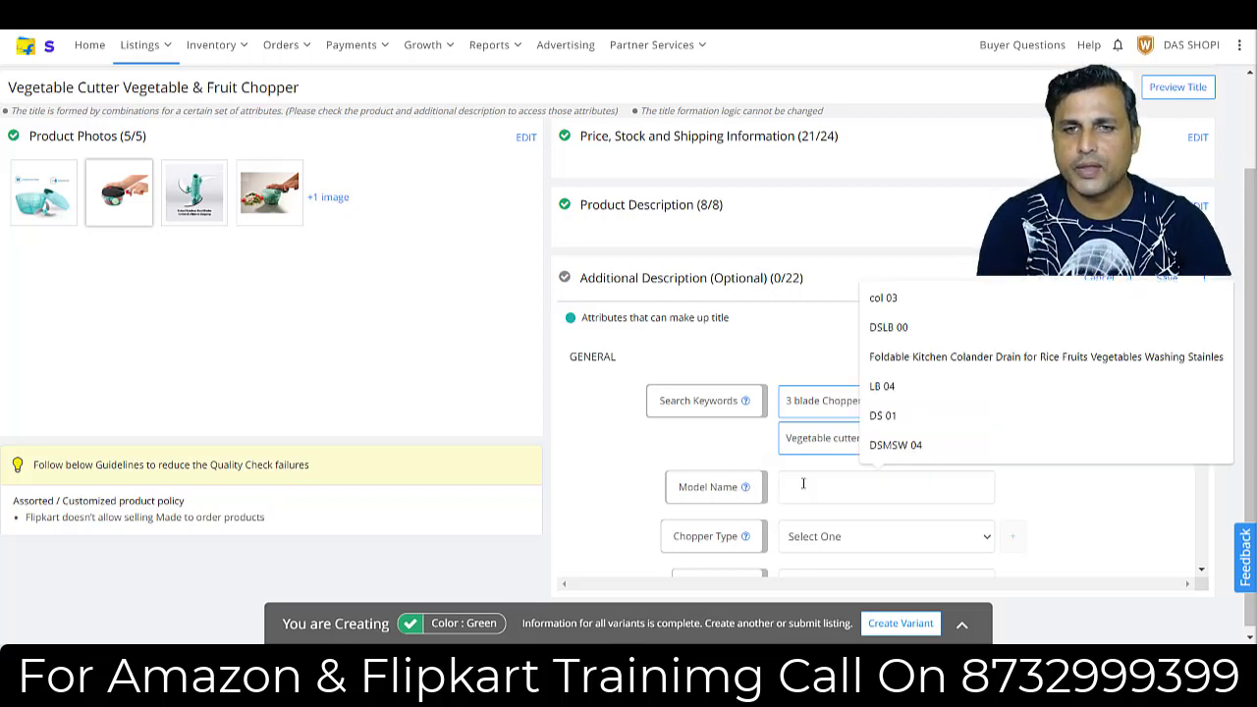
click(583, 441)
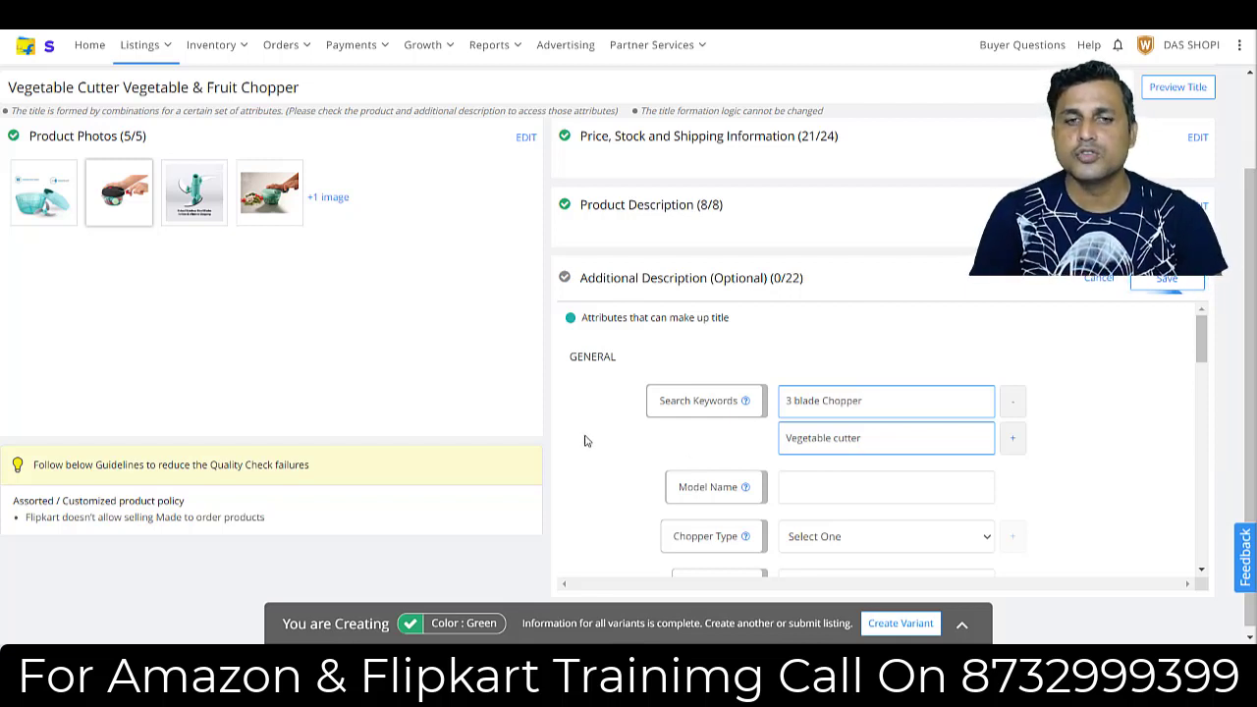
click(695, 665)
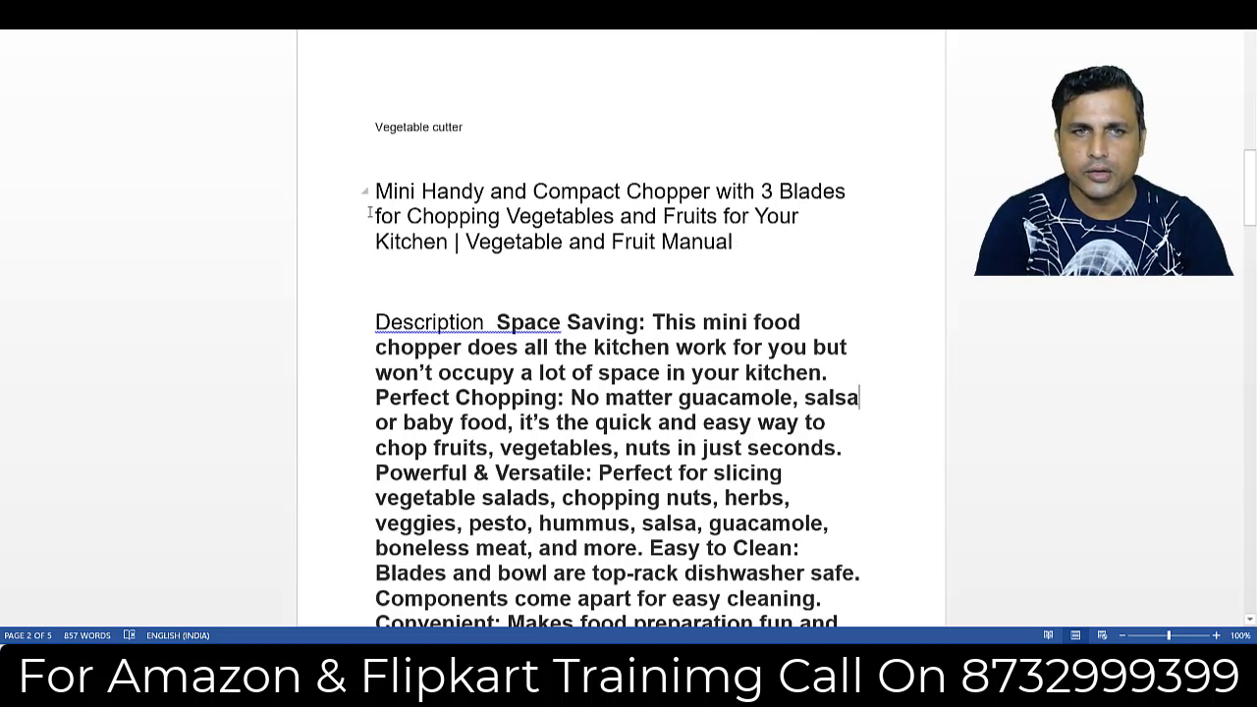
drag(378, 190, 793, 258)
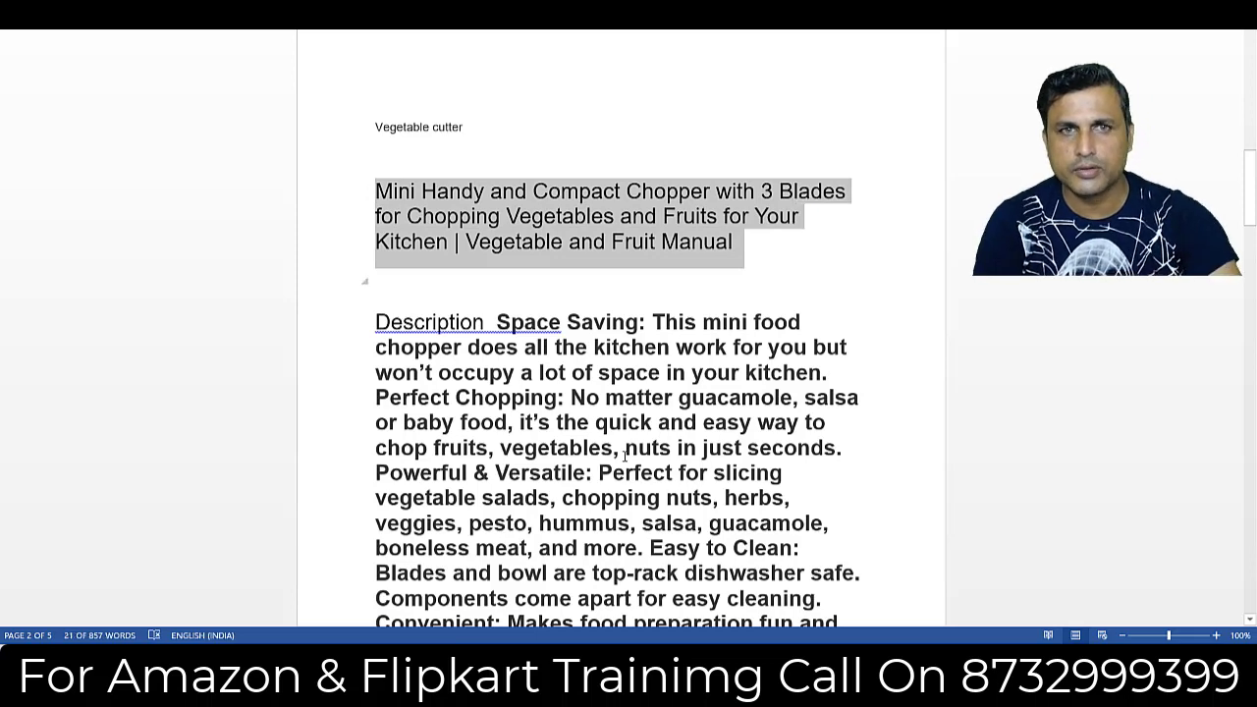
mouse_move(624, 661)
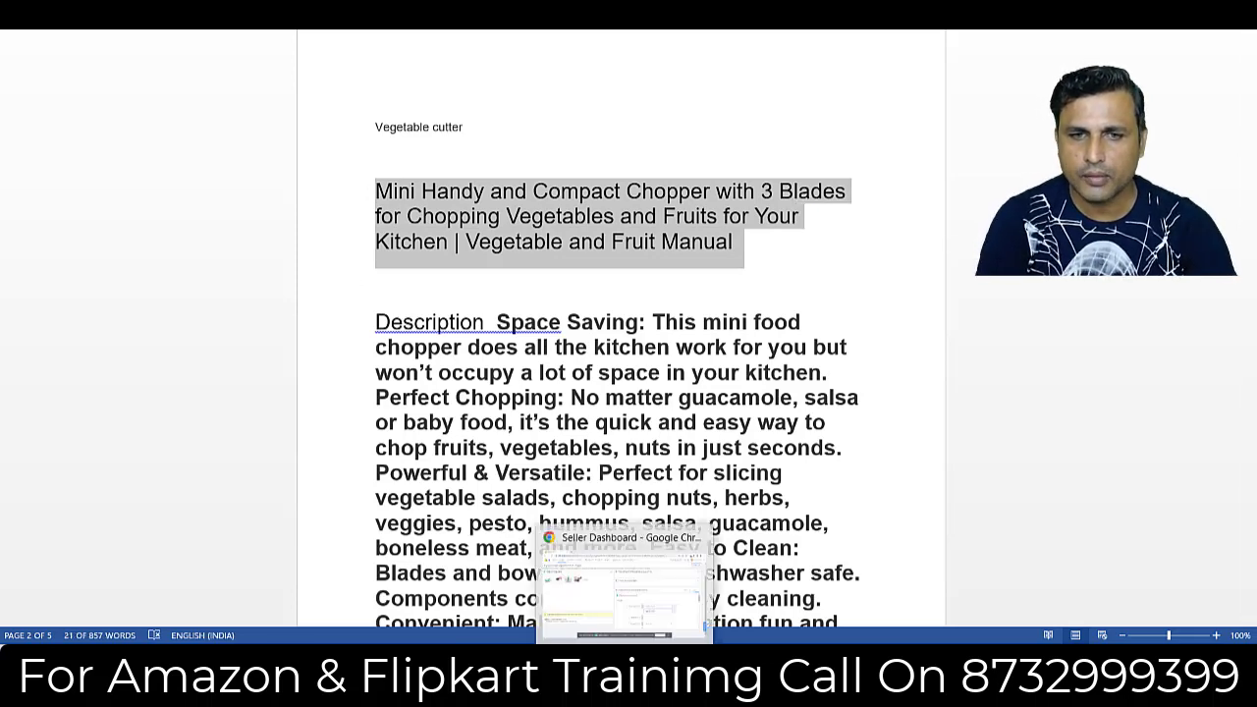
click(623, 584)
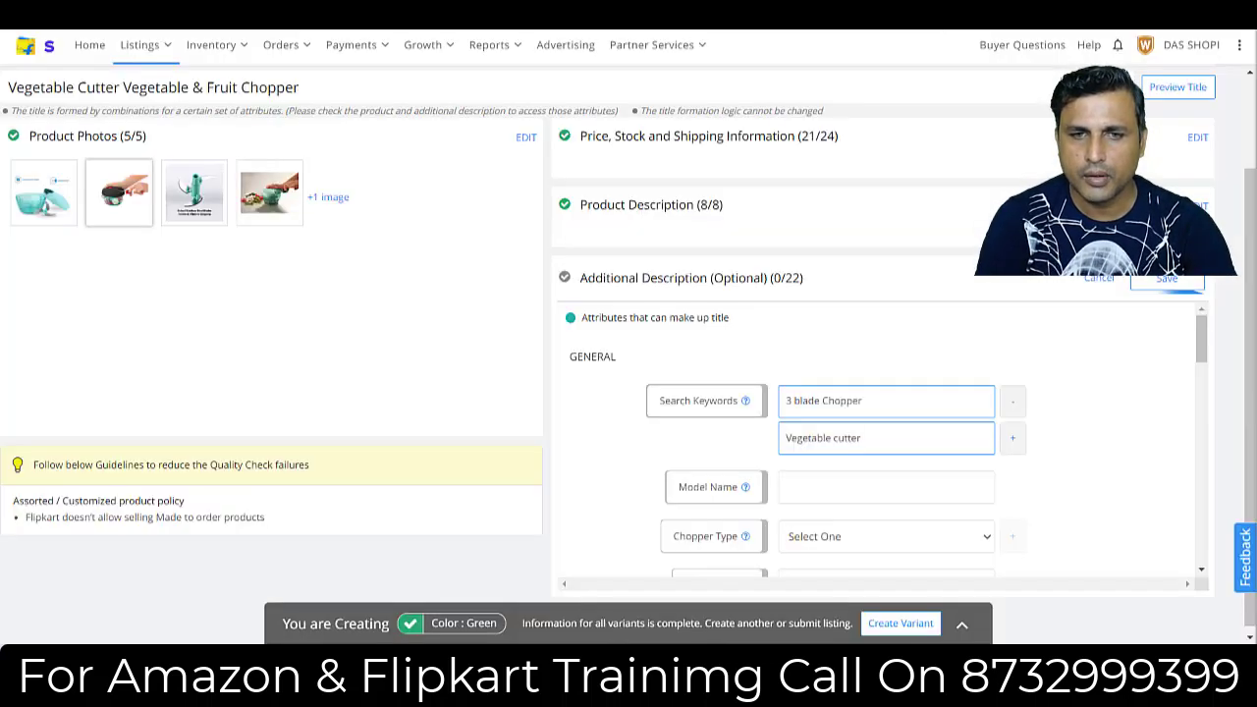
click(816, 485)
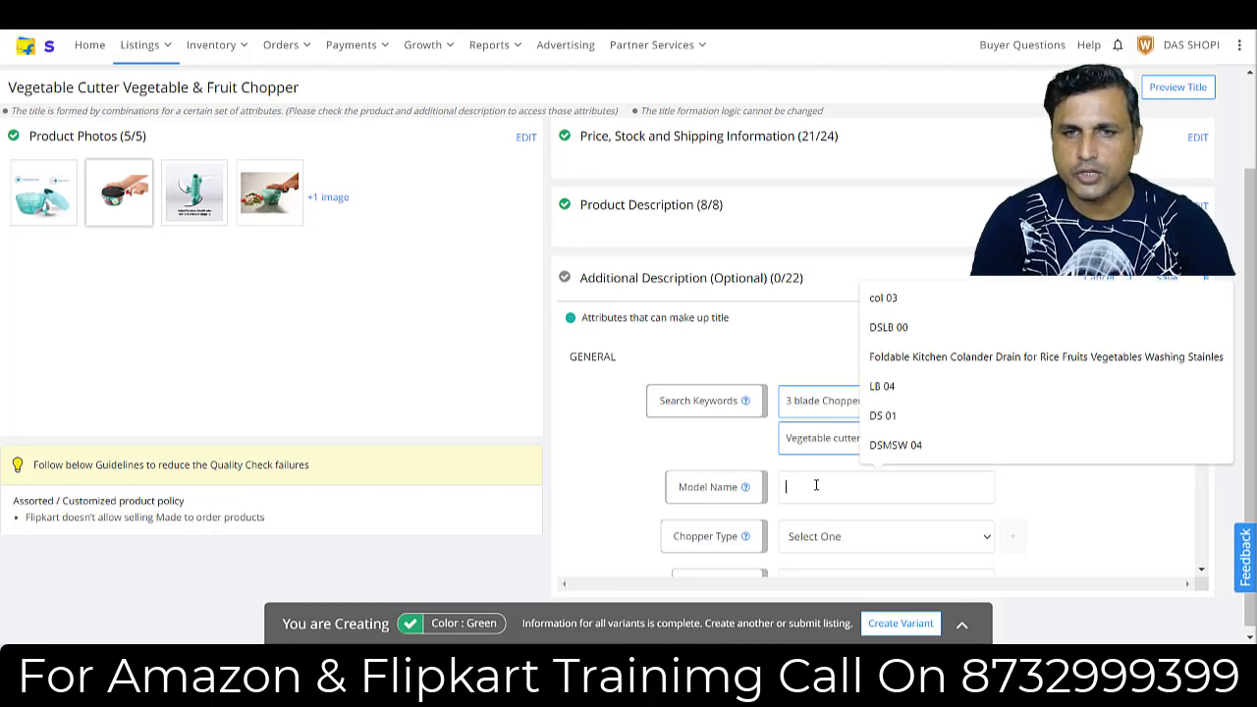
key(ctrl+v)
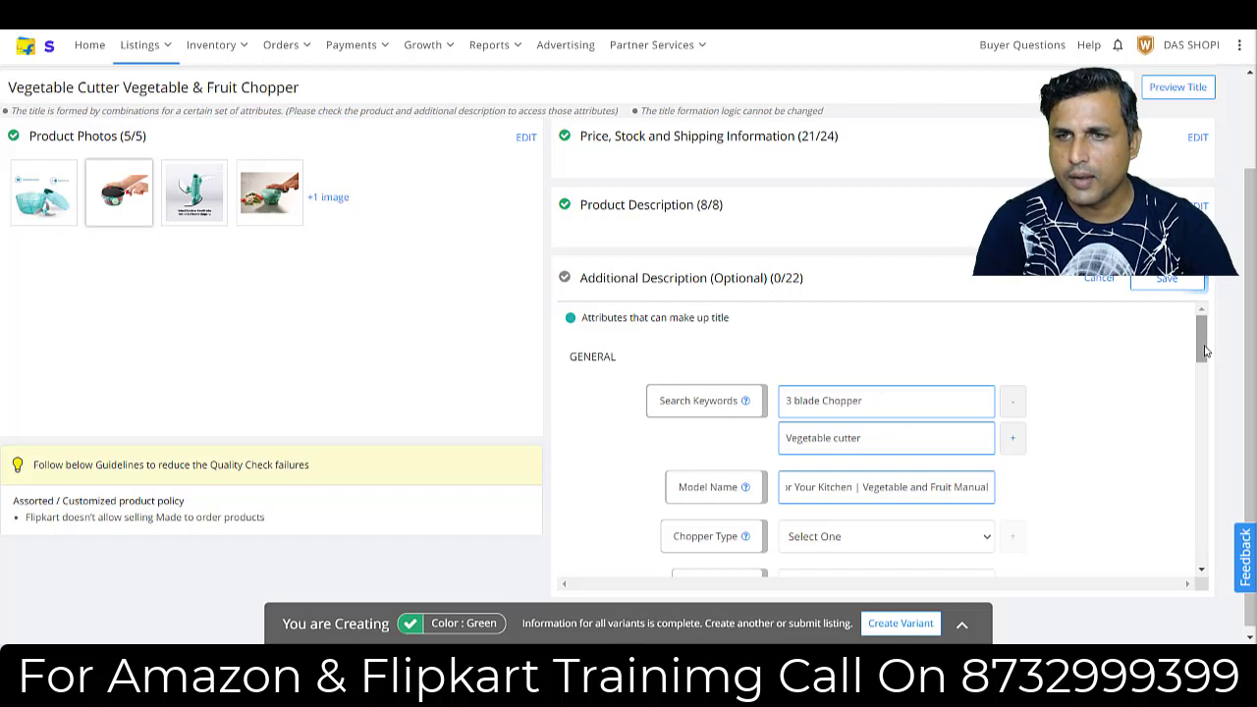
Set the chopper type to Slice in the additional description.
drag(1205, 351, 1205, 367)
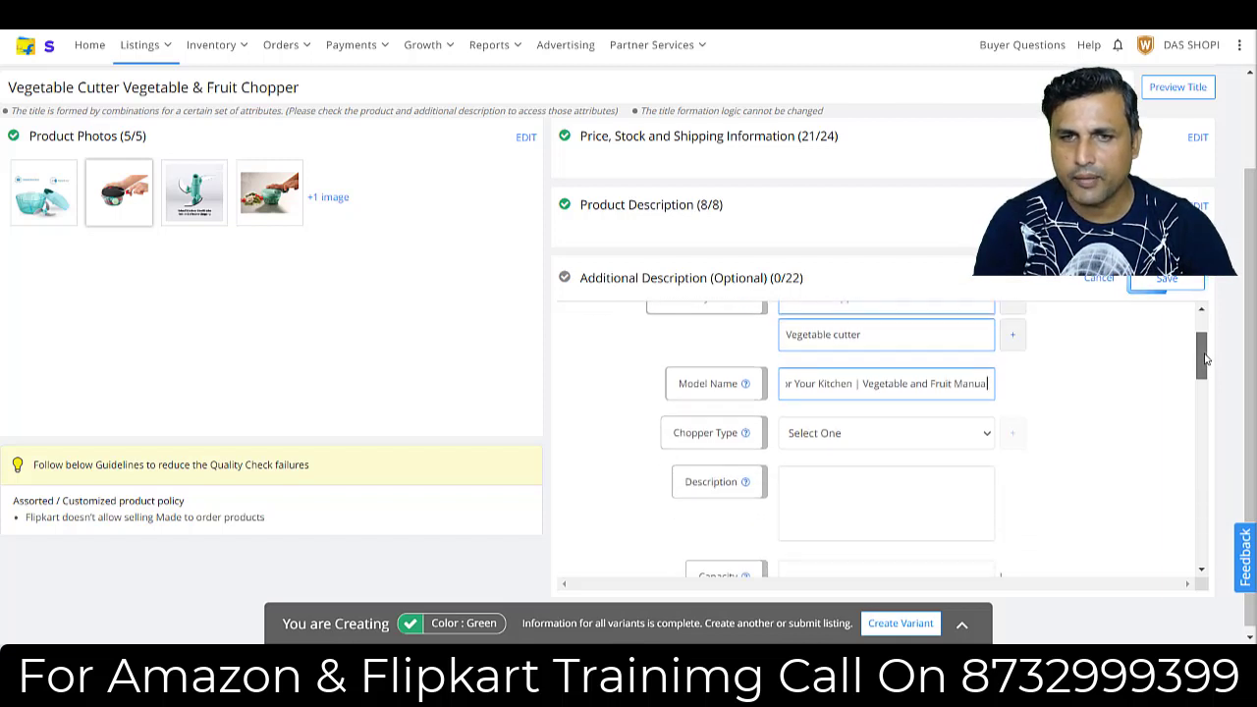
click(840, 436)
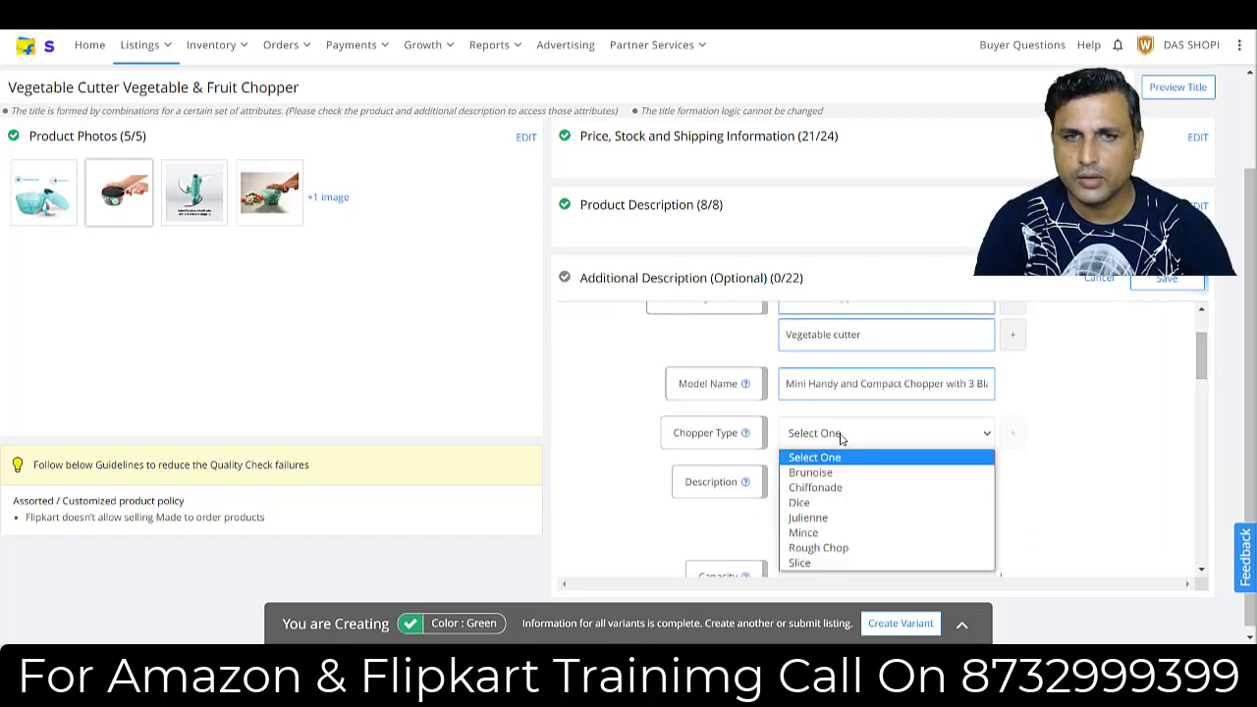
click(803, 561)
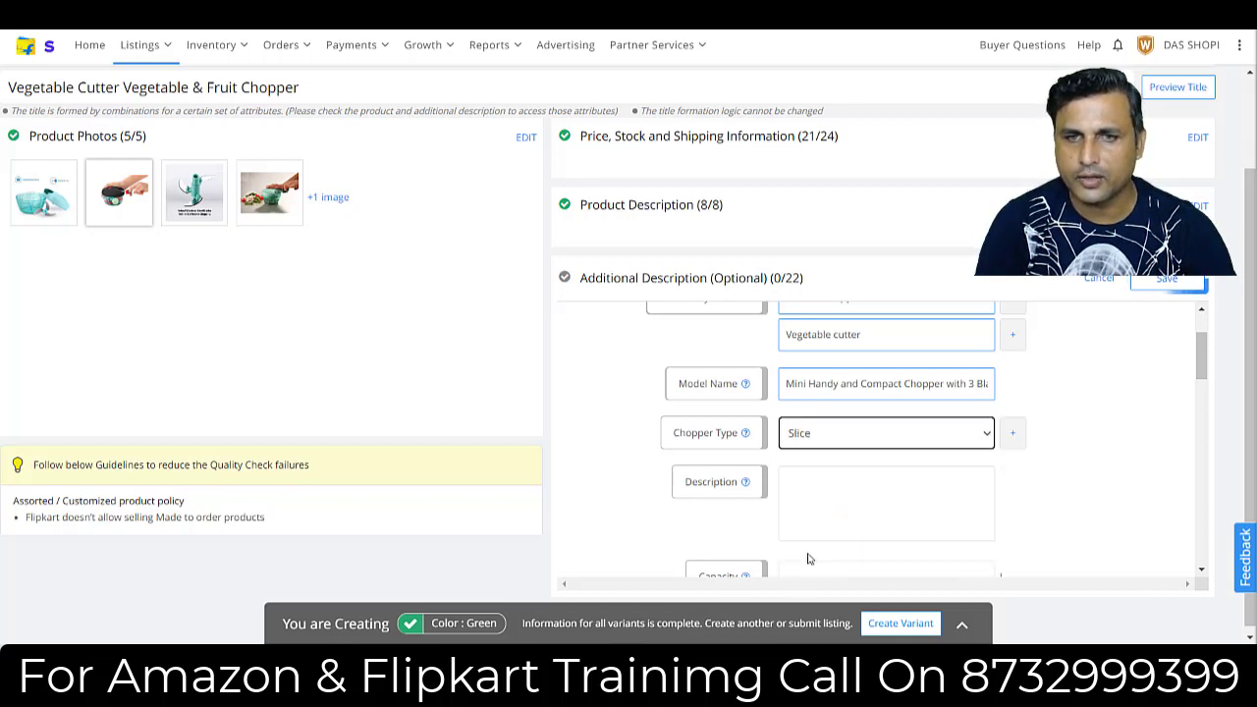
Copy the description text from "Space Saving" to "easy leverage" in the Word document into the listing's Description field.
click(816, 501)
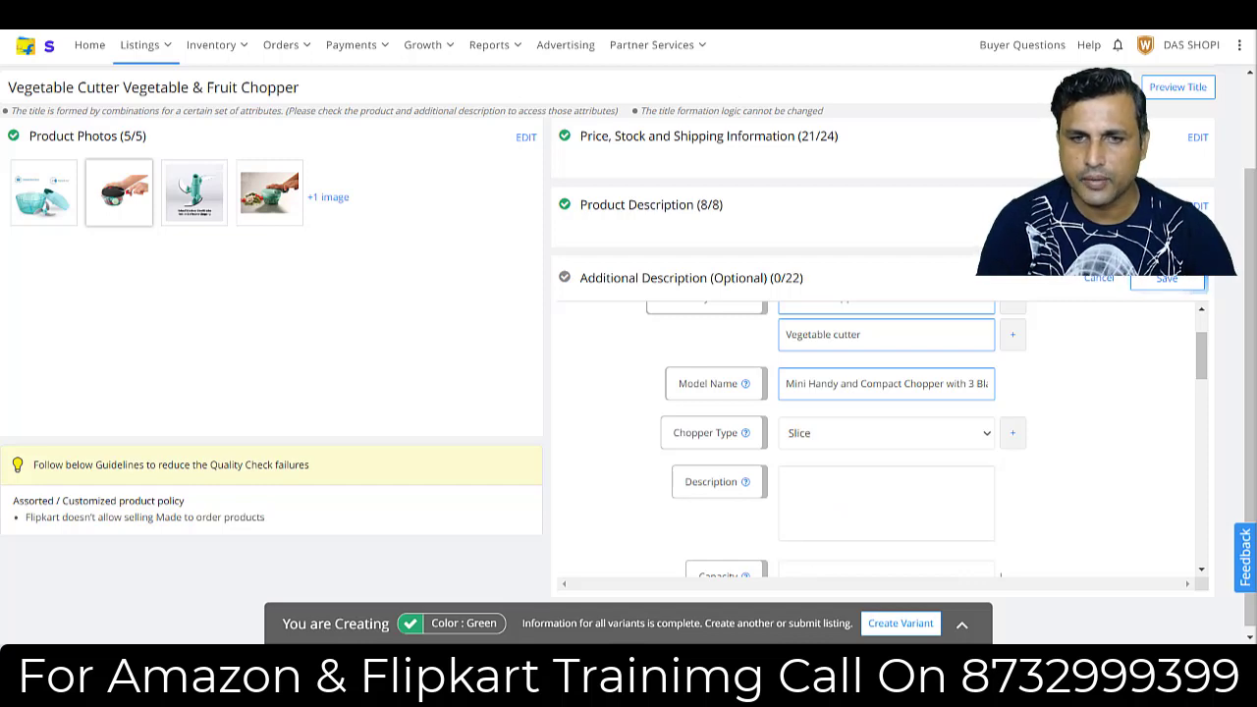
key(alt+Tab)
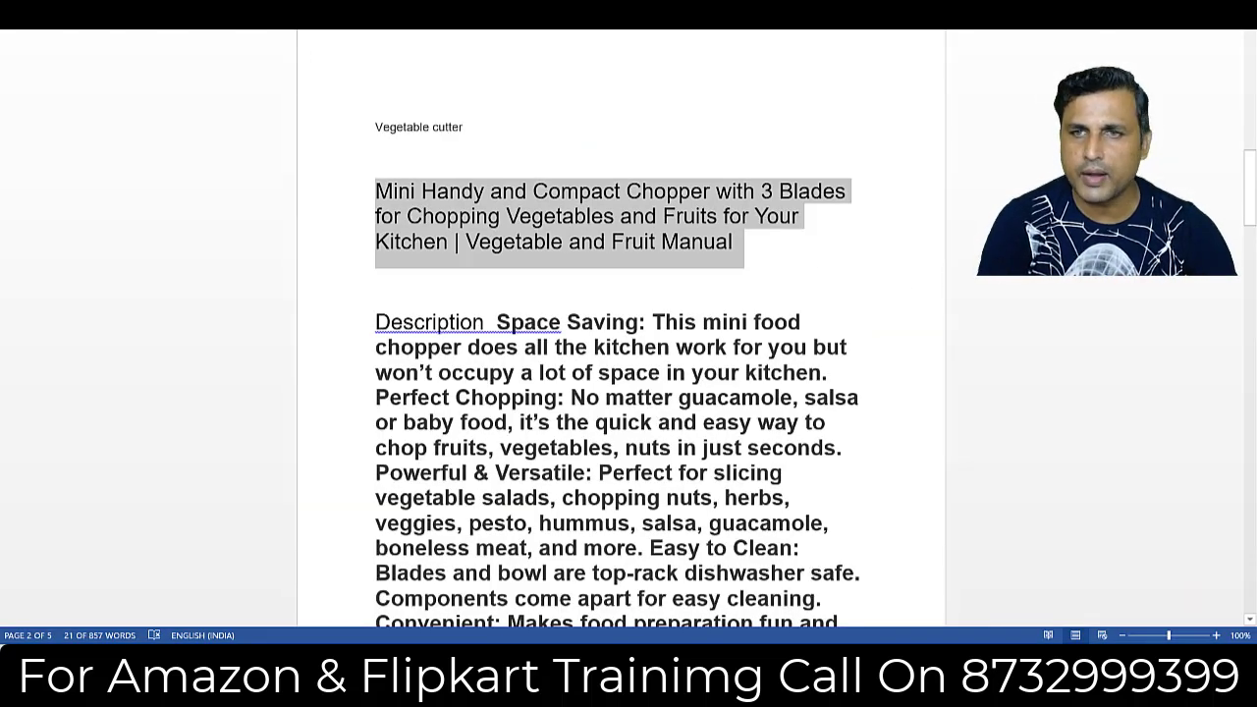
scroll(1252, 214, down, 3)
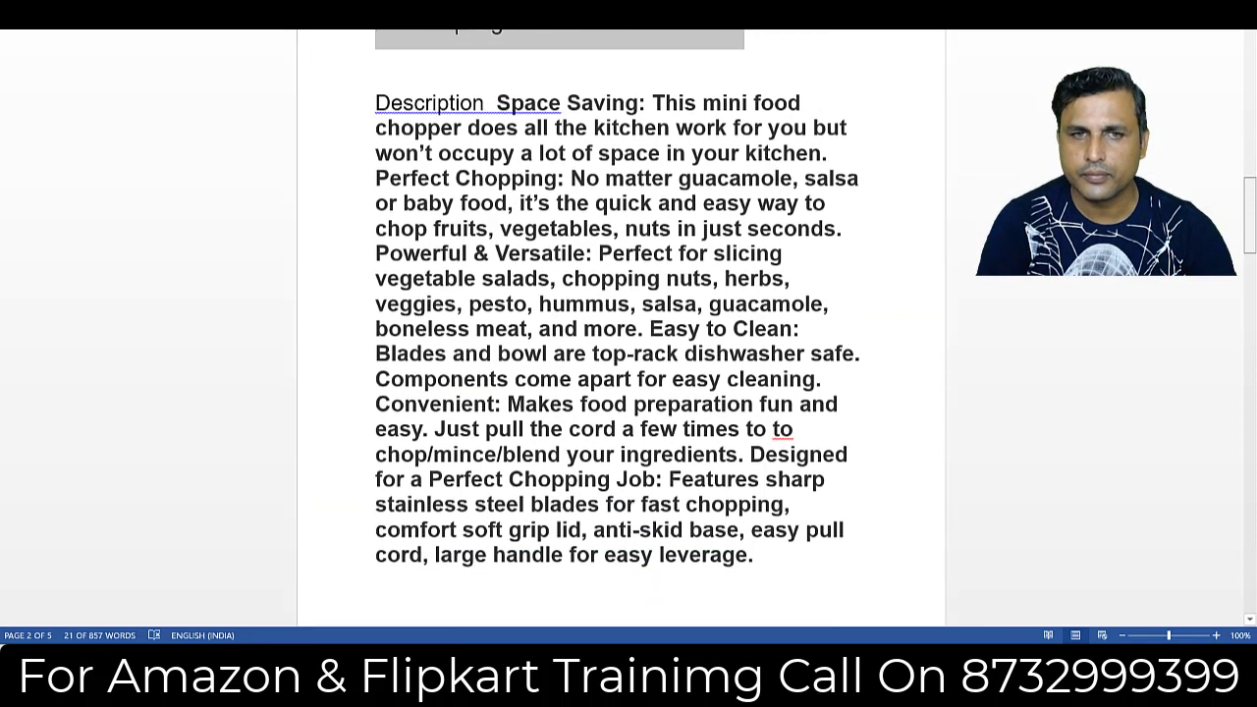
drag(754, 545, 485, 104)
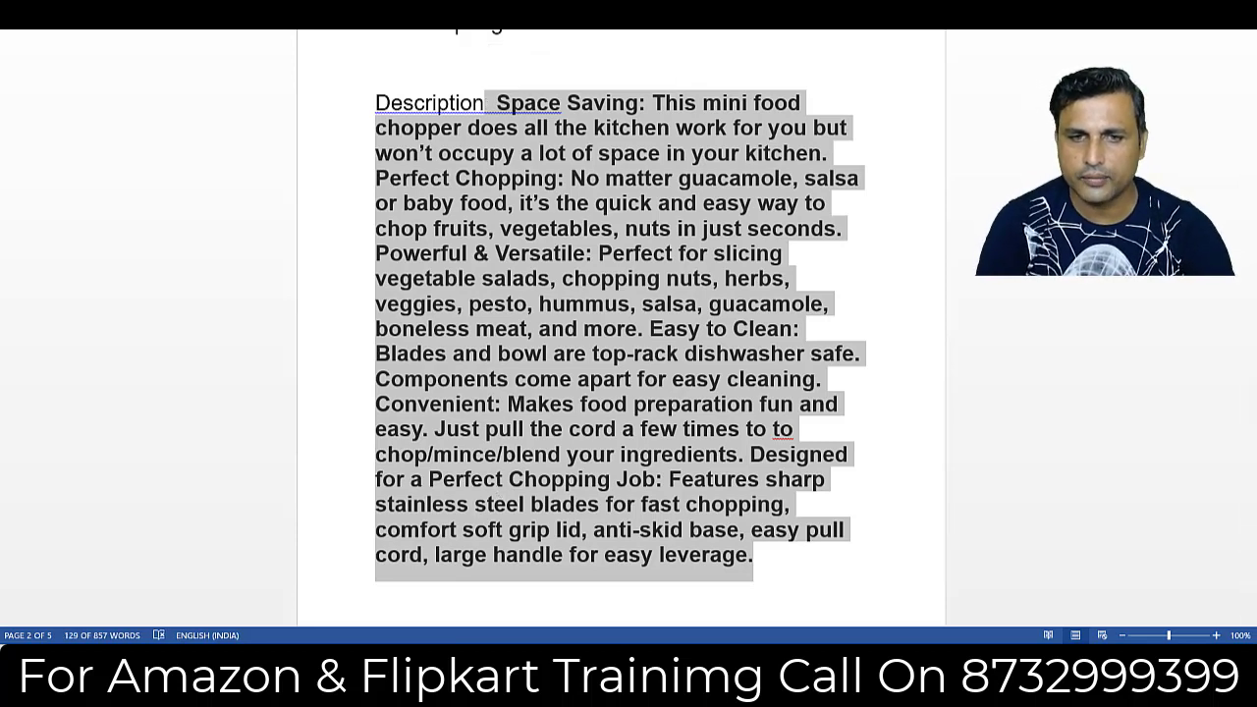
key(alt+Tab)
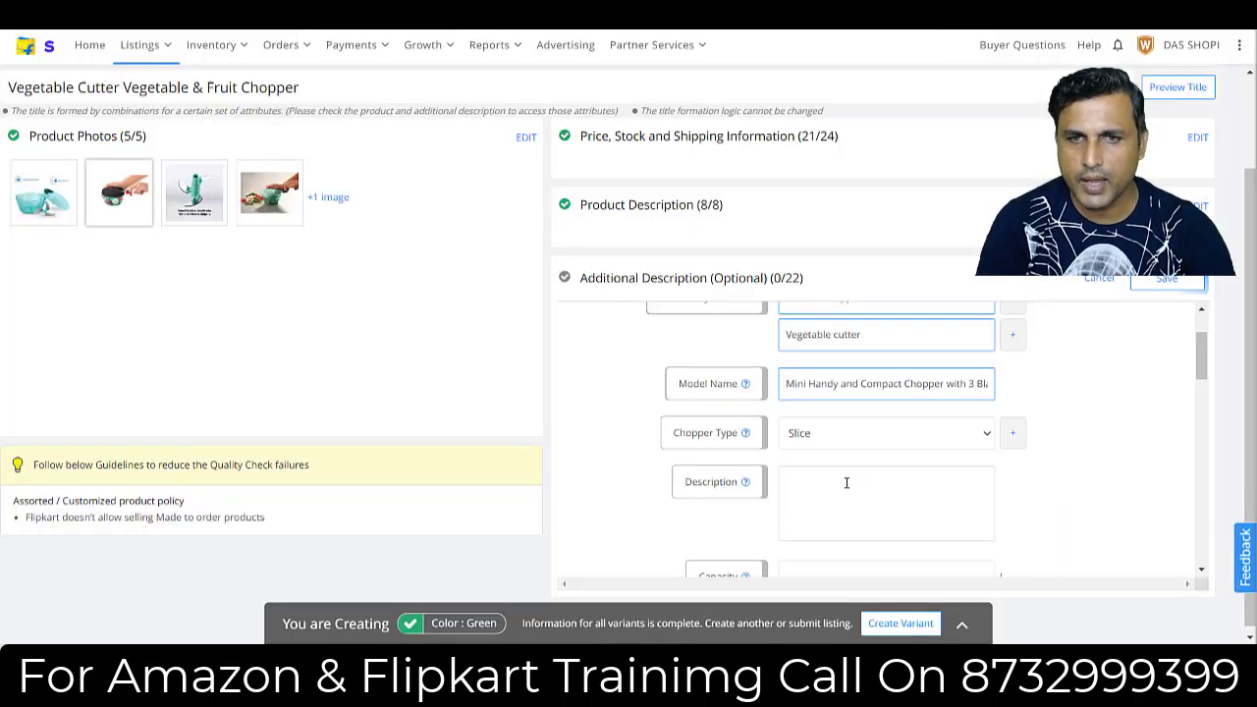
click(939, 471)
key(ctrl+v)
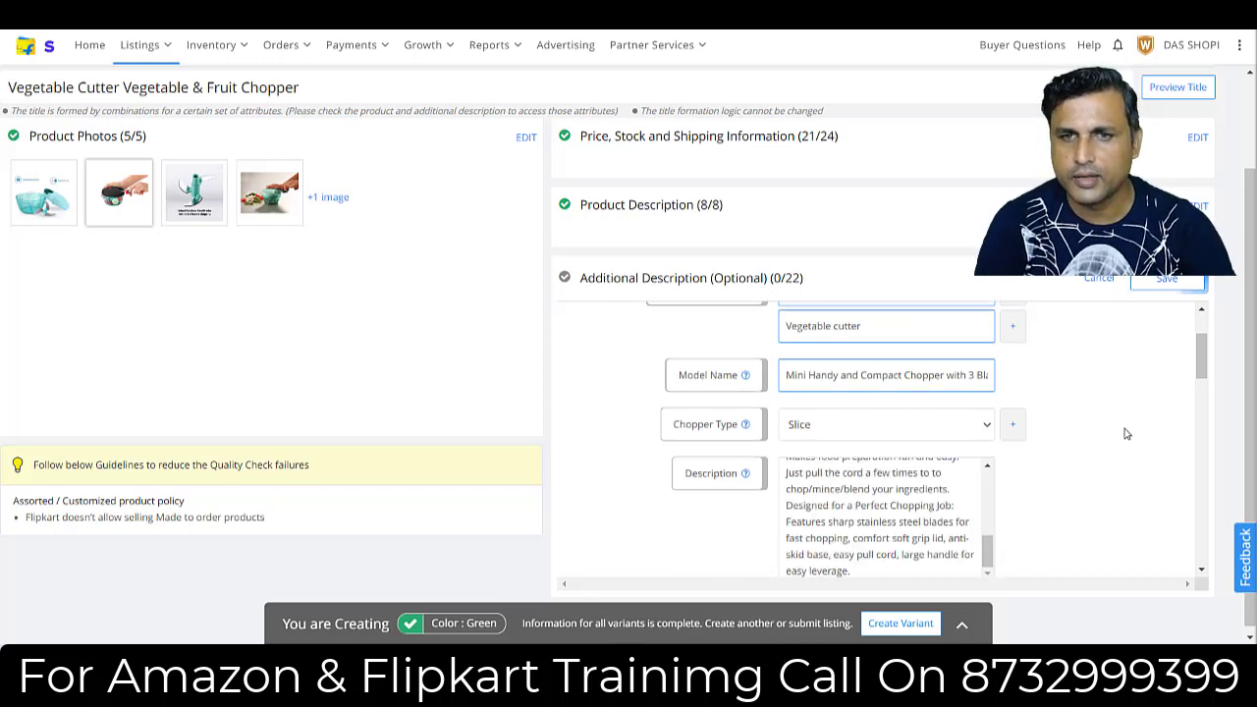
Enter "Vegetebale Cutter Good for Vegetable Cutting" as the key feature in the additional description.
drag(1203, 369, 1211, 415)
click(836, 483)
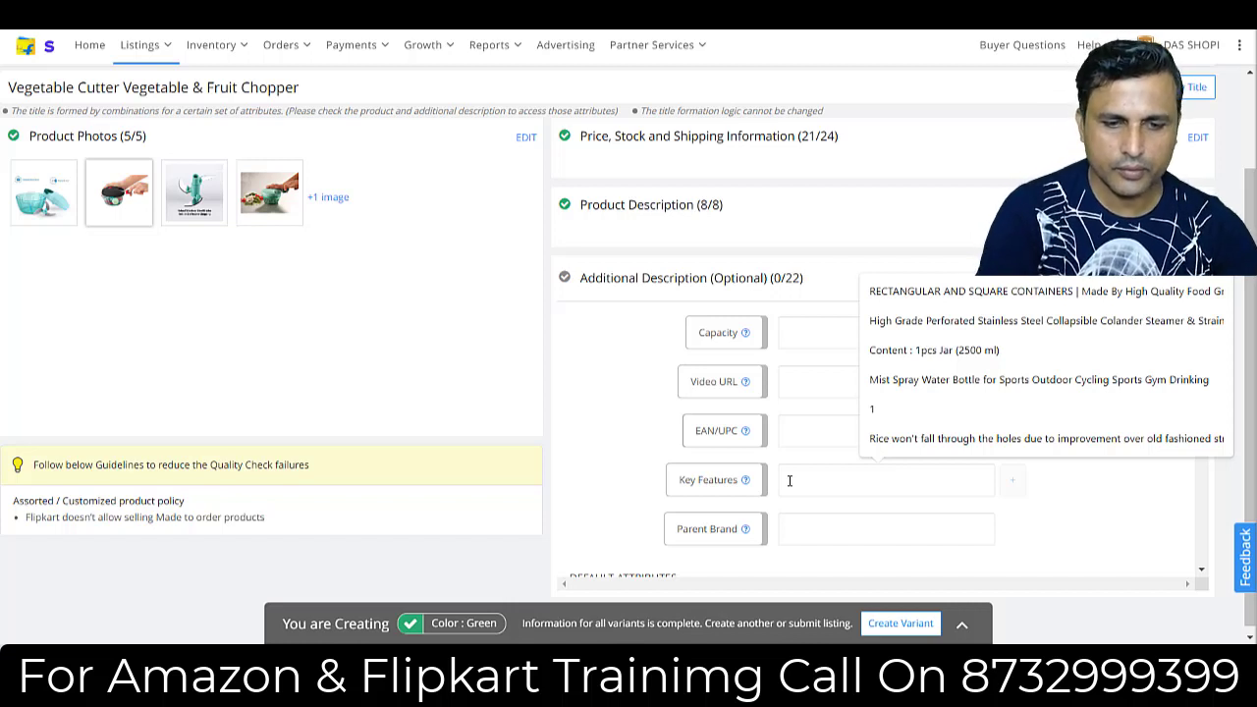
text(Vegete)
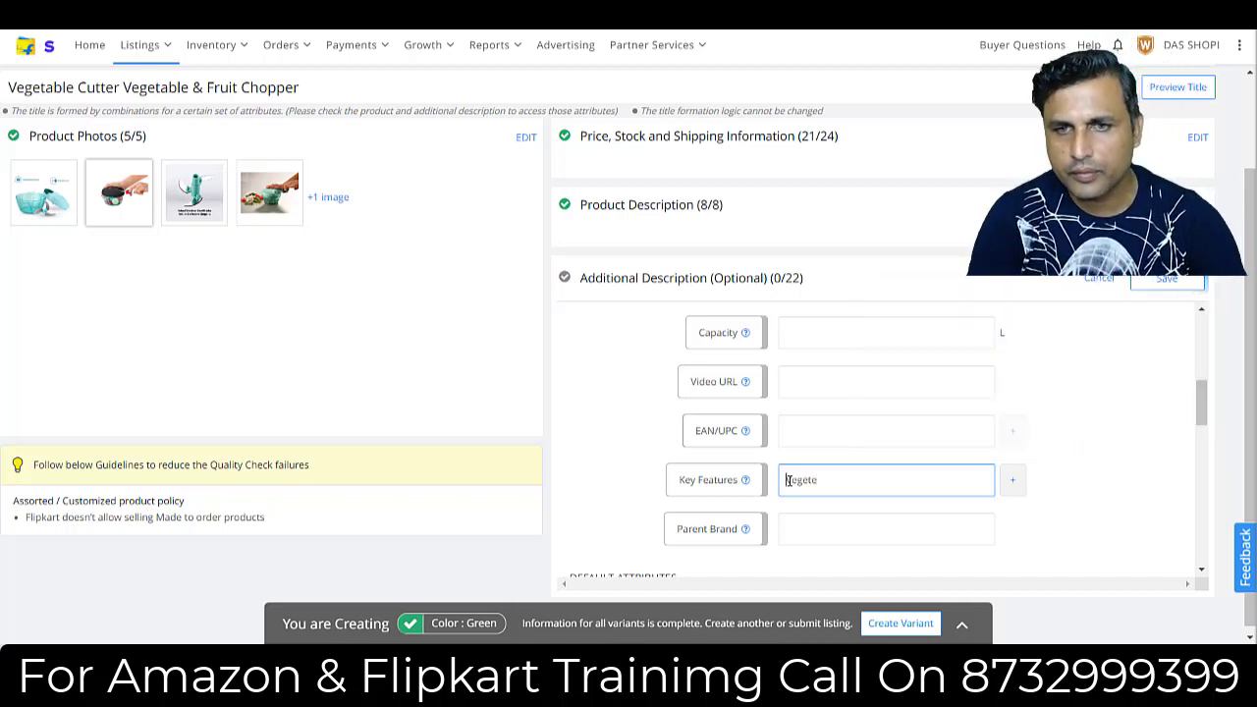
double_click(788, 481)
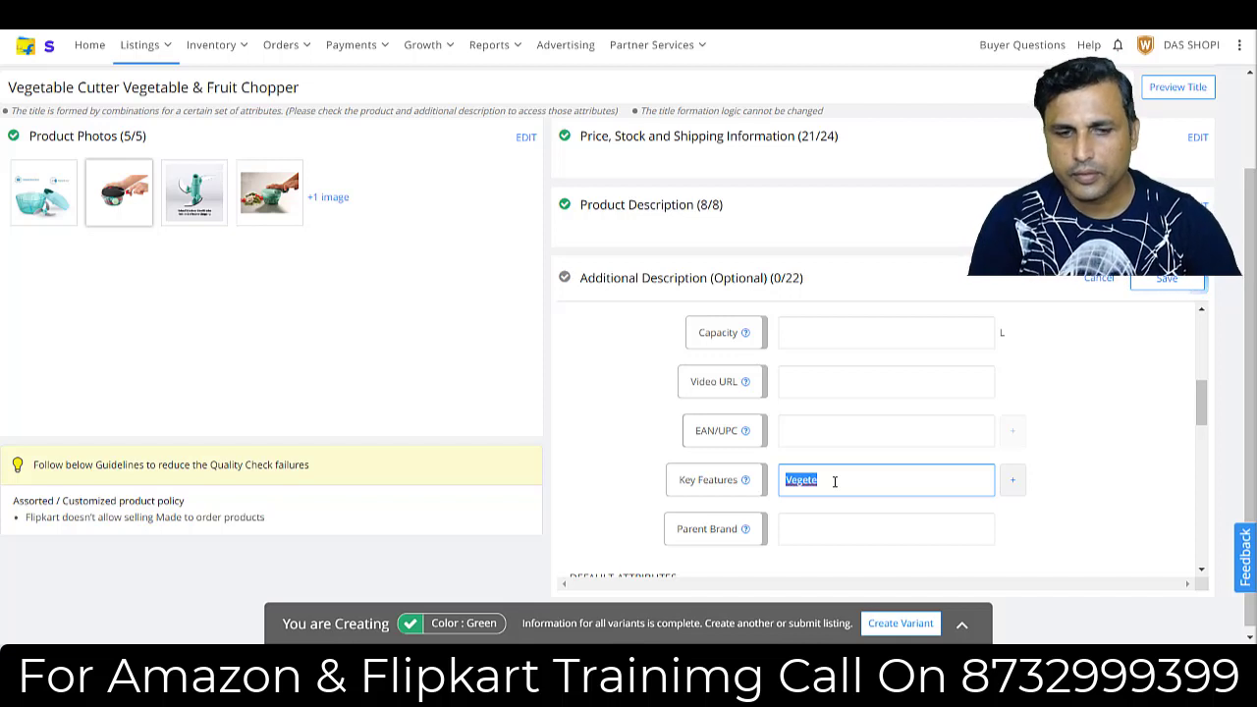
click(835, 480)
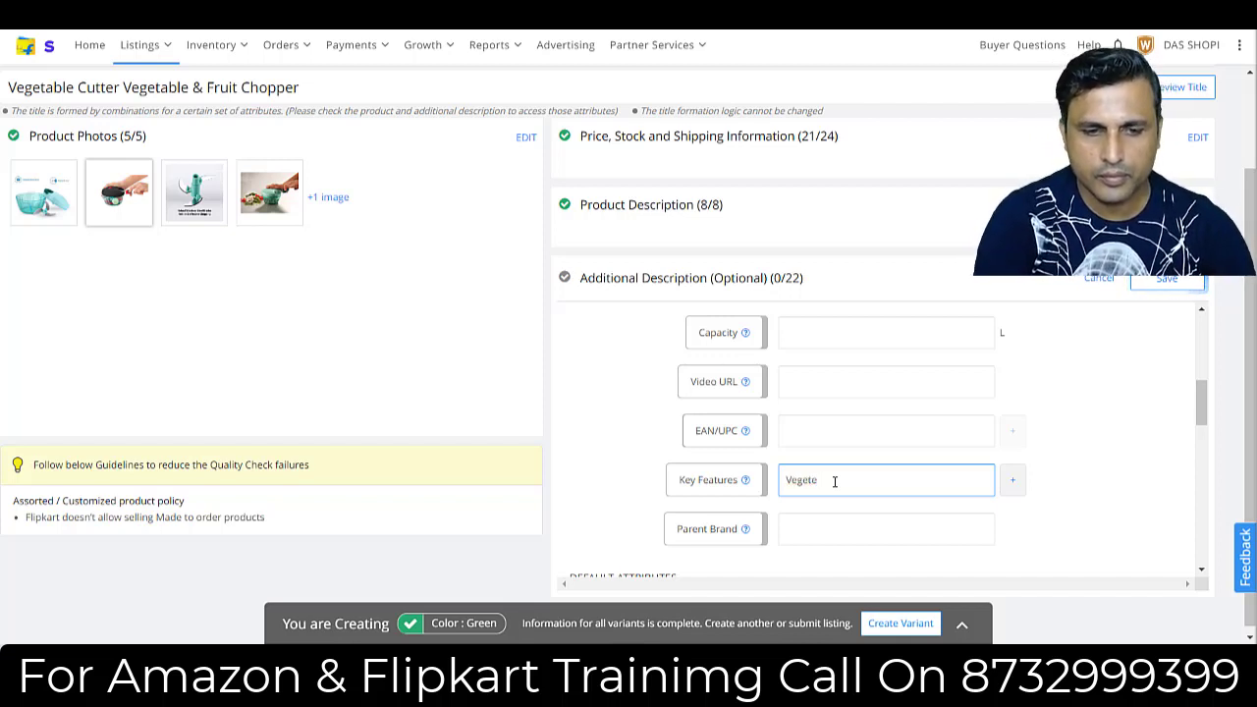
text(bal Cutter)
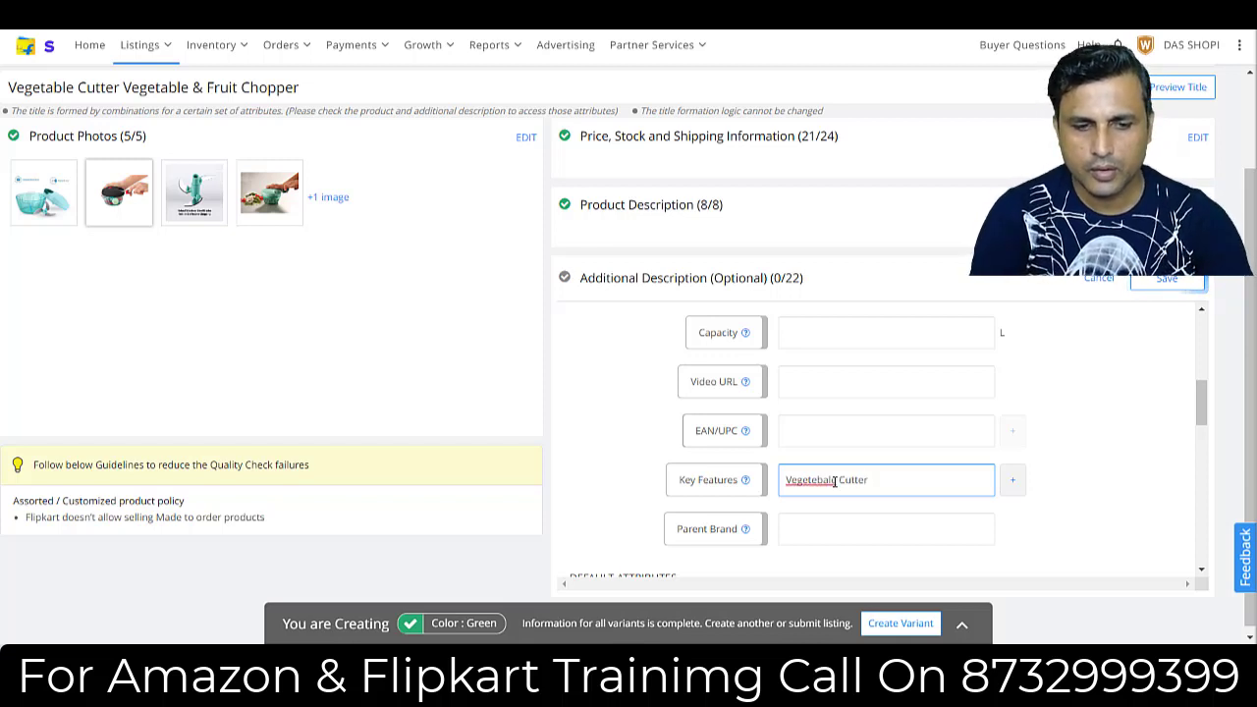
text(Goodf)
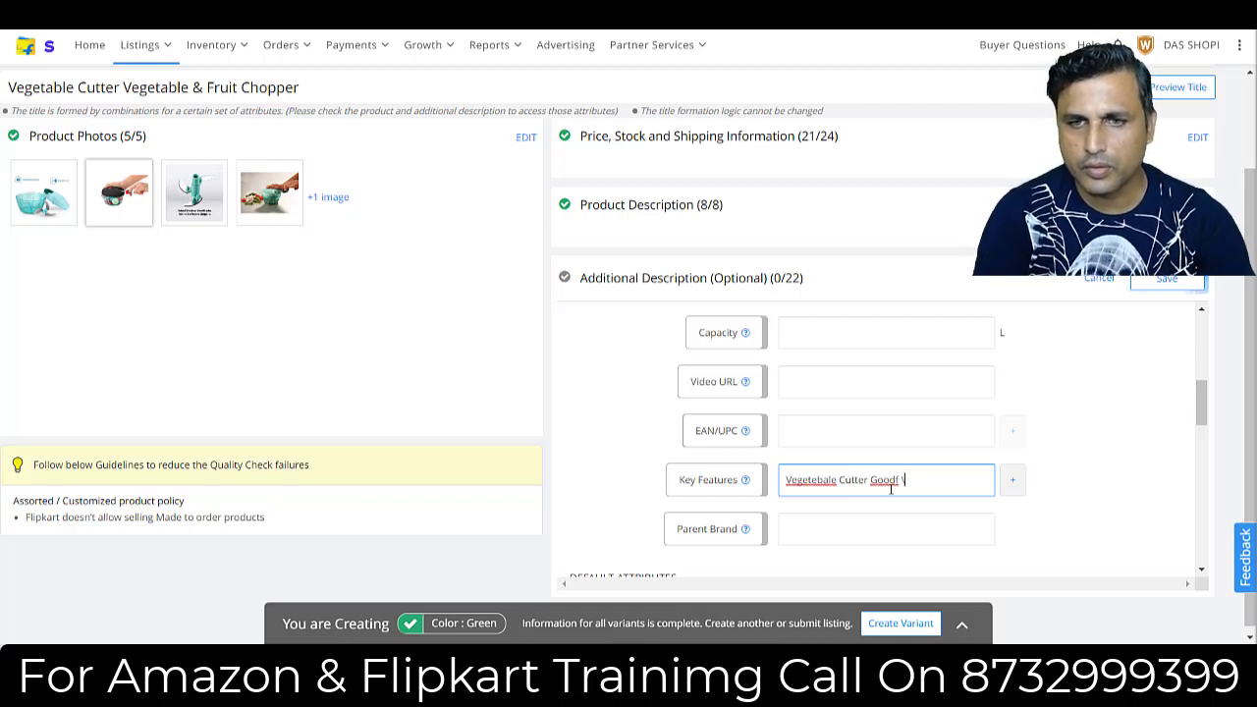
key(BackSpace)
key(BackSpace)
key(BackSpace)
key(BackSpace)
key(BackSpace)
key(BackSpace)
key(BackSpace)
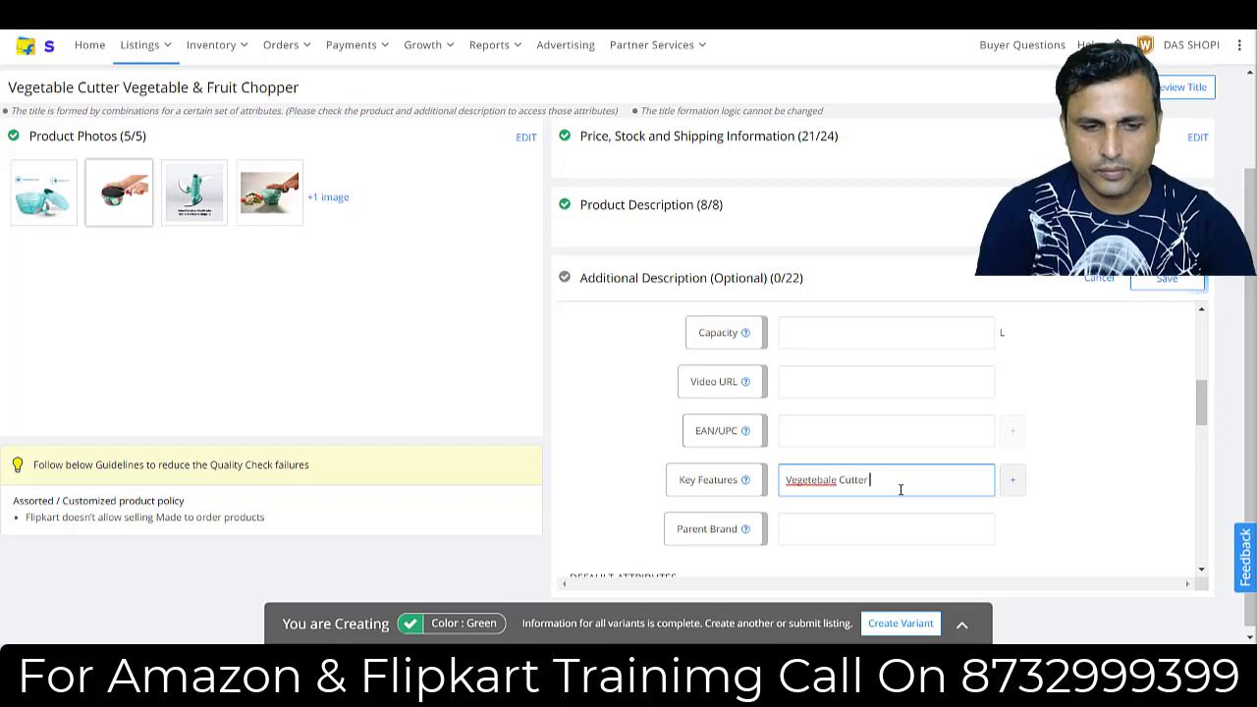
text(Good for)
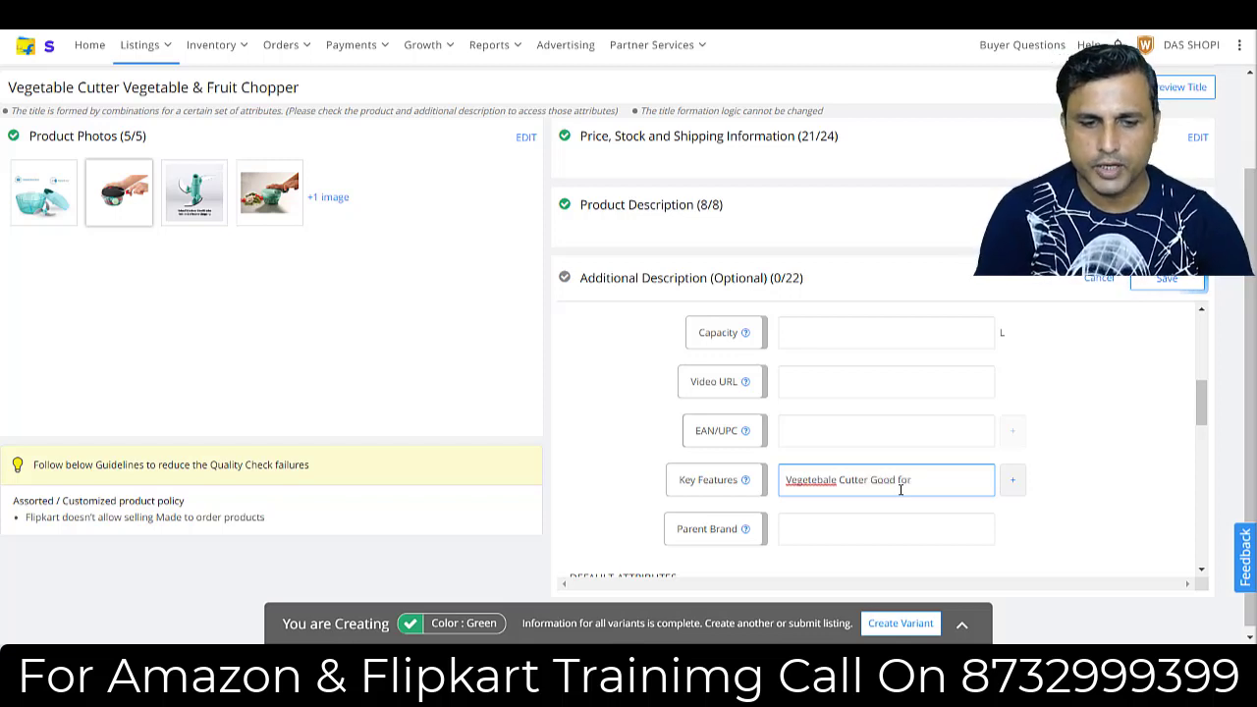
text( Veg)
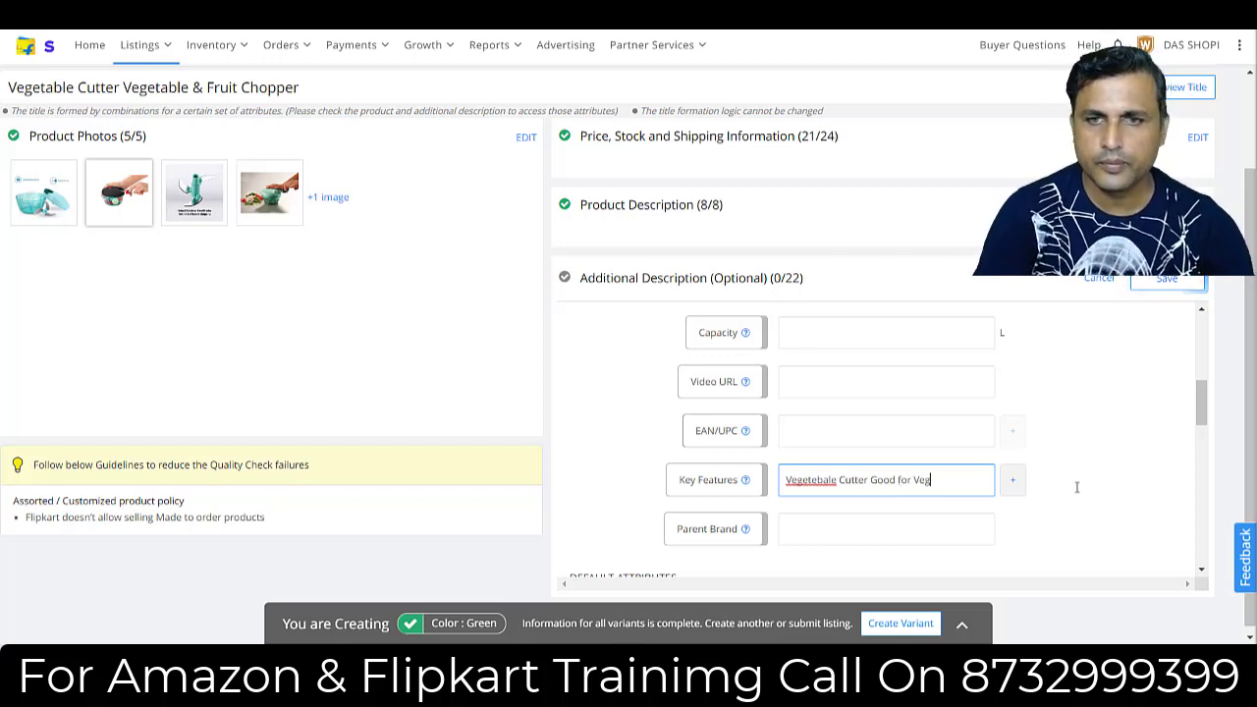
text(etable Cutting)
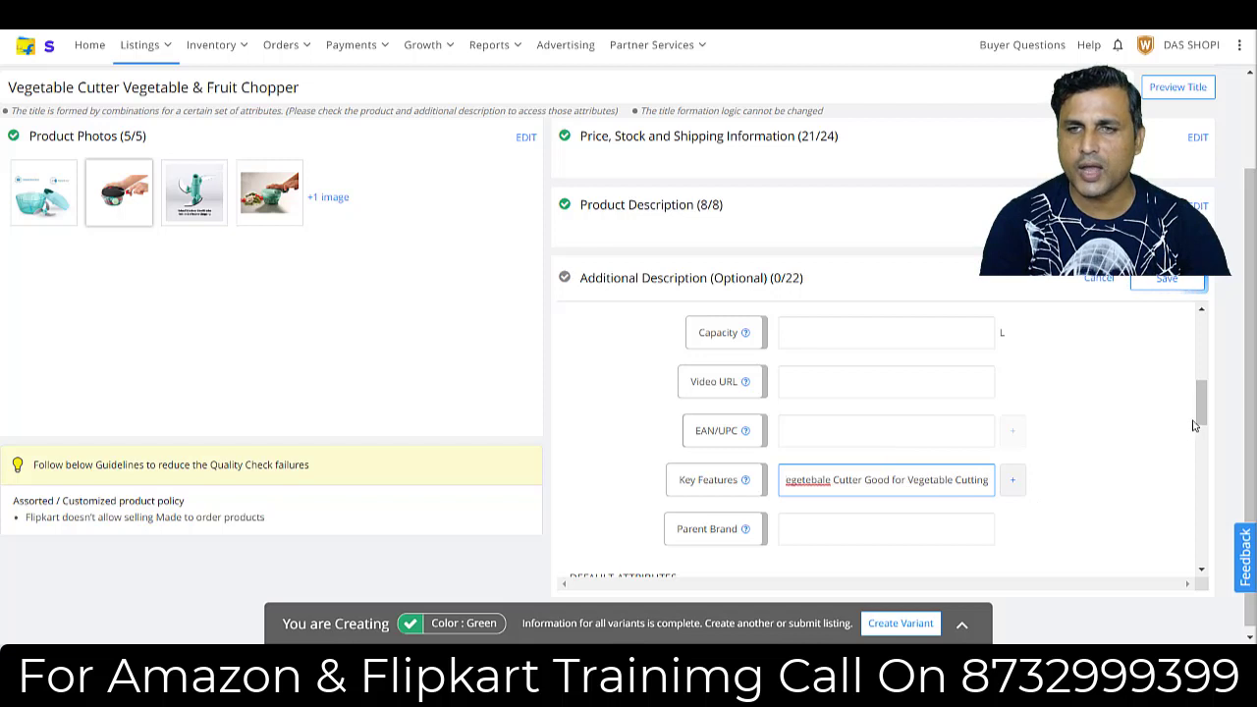
Look through the remaining warranty and power attributes and save the additional description.
drag(1200, 422, 1206, 462)
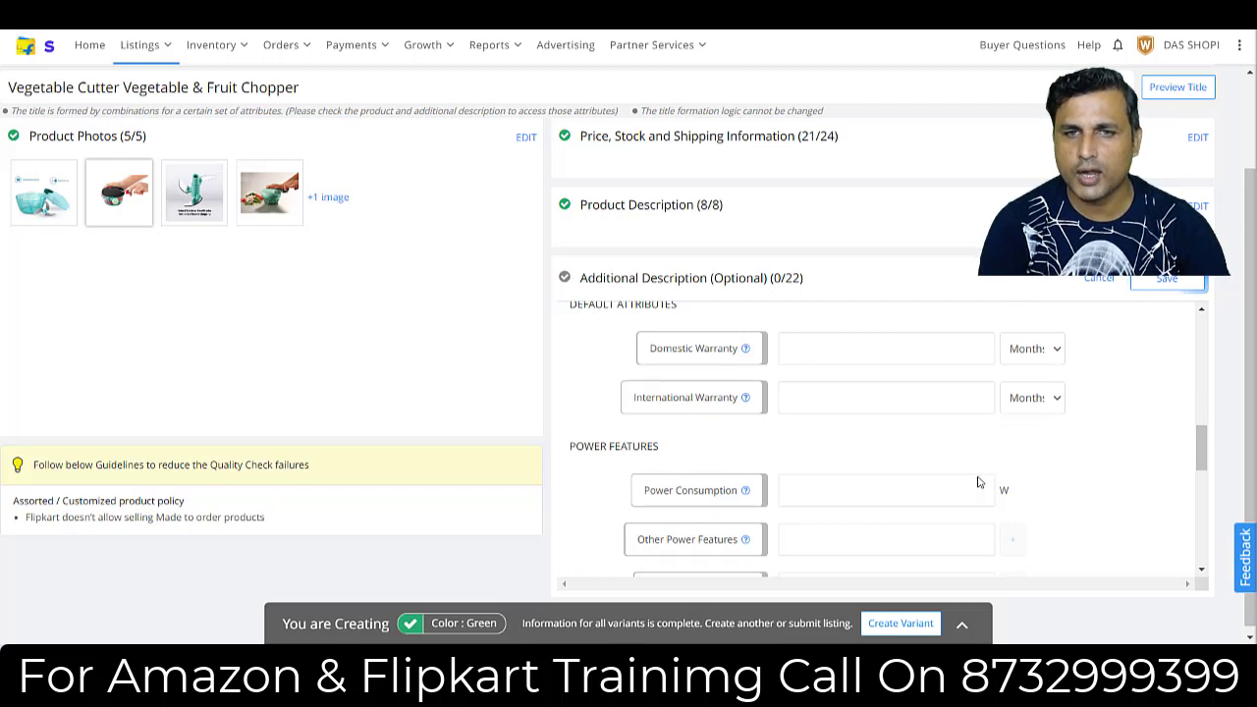
scroll(1196, 448, down, 2)
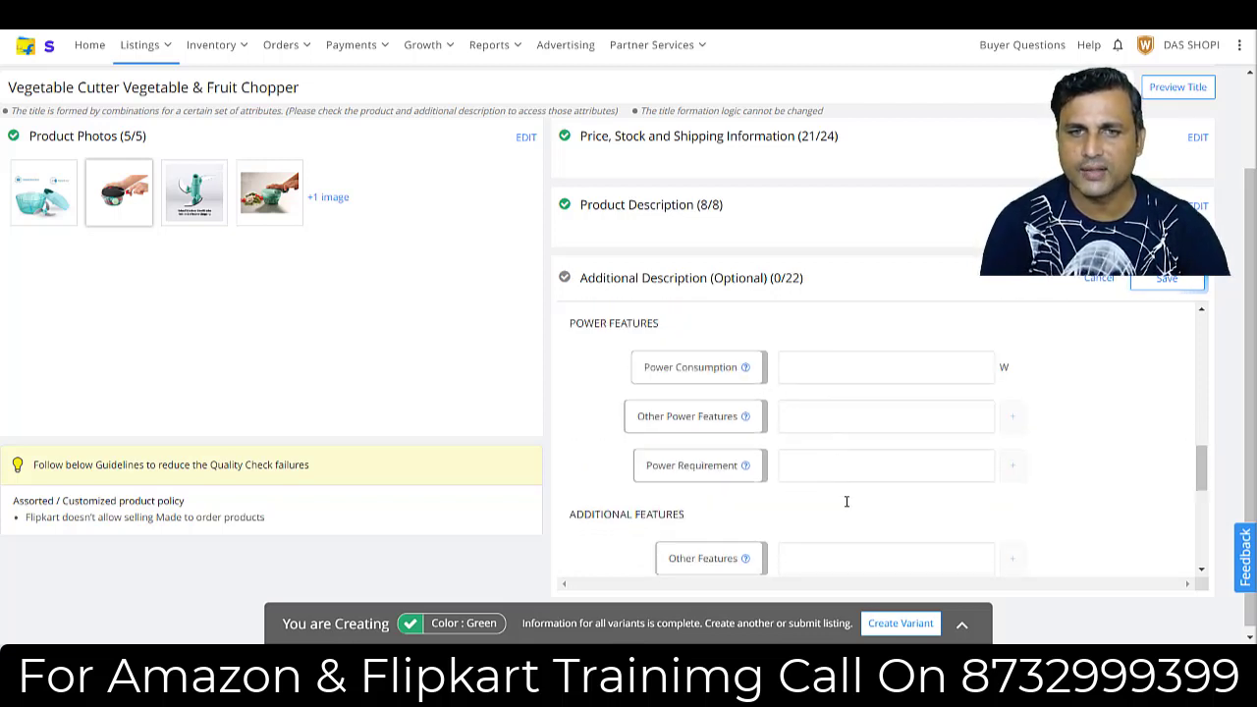
drag(1205, 467, 1206, 429)
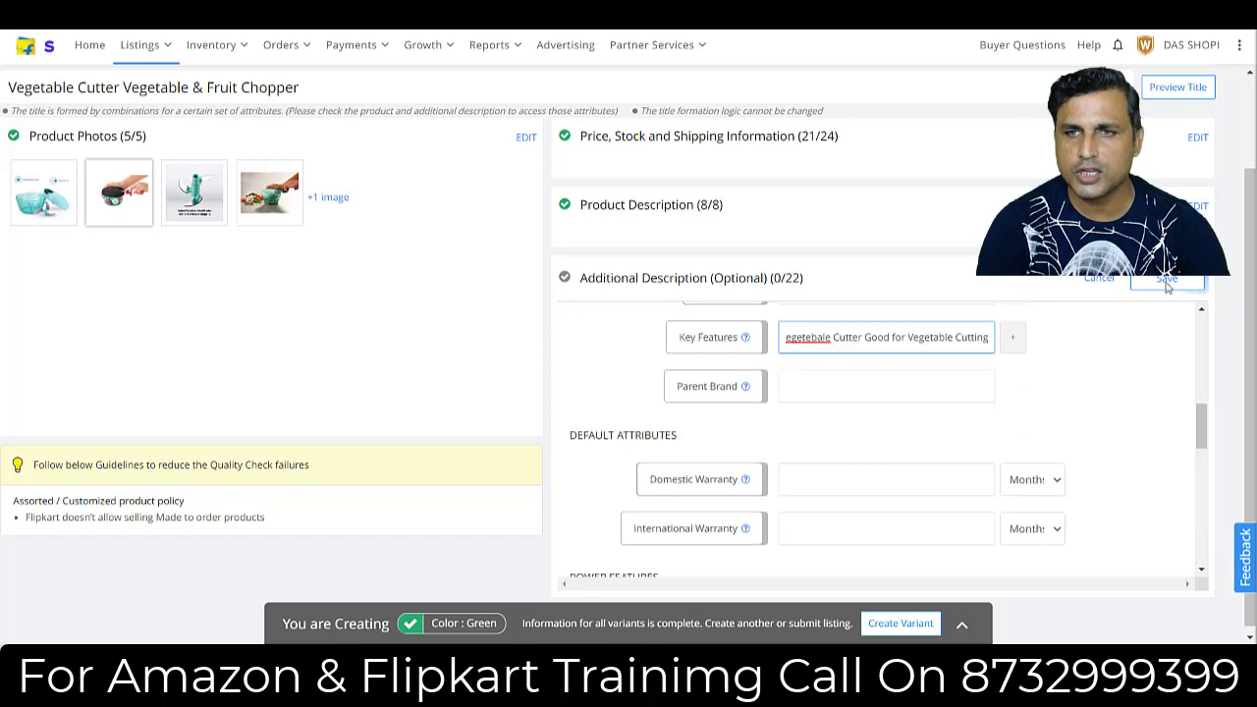
click(1162, 282)
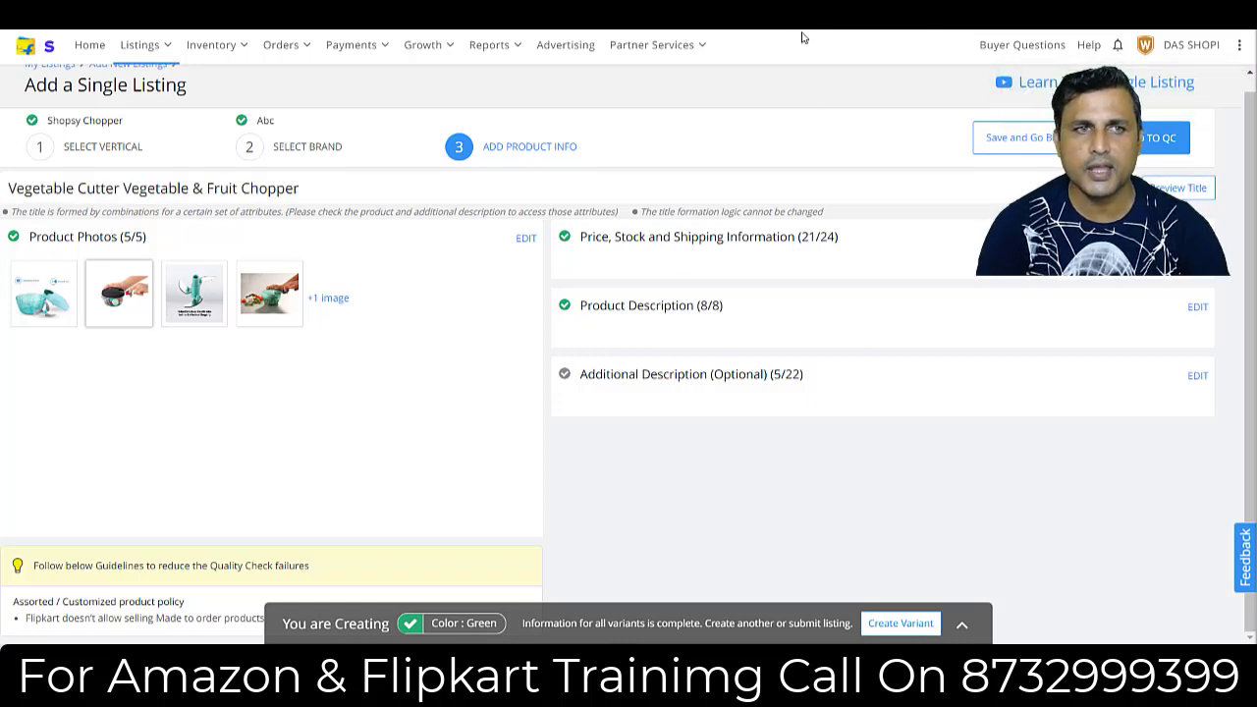
Check the listing title "Vegetable Cutter Vegetable & Fruit Chopper" and send the completed listing to QC.
scroll(803, 32, up, 1)
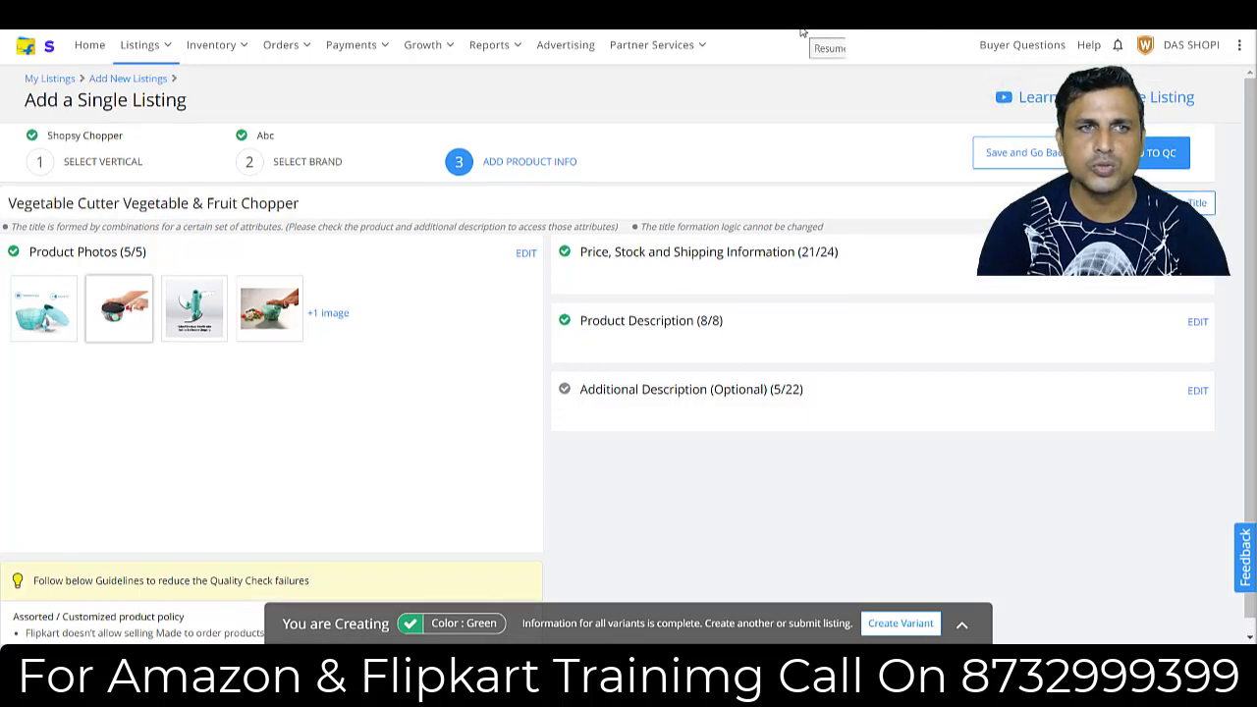
drag(306, 209, 32, 203)
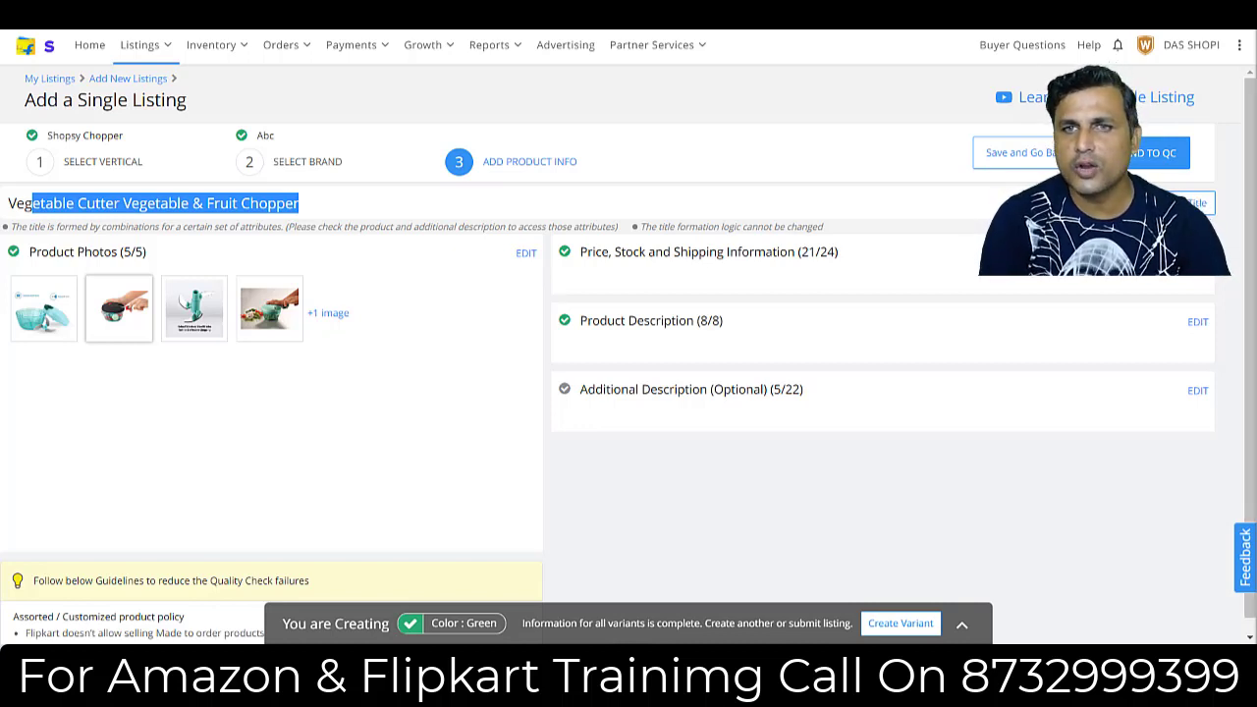
click(1137, 167)
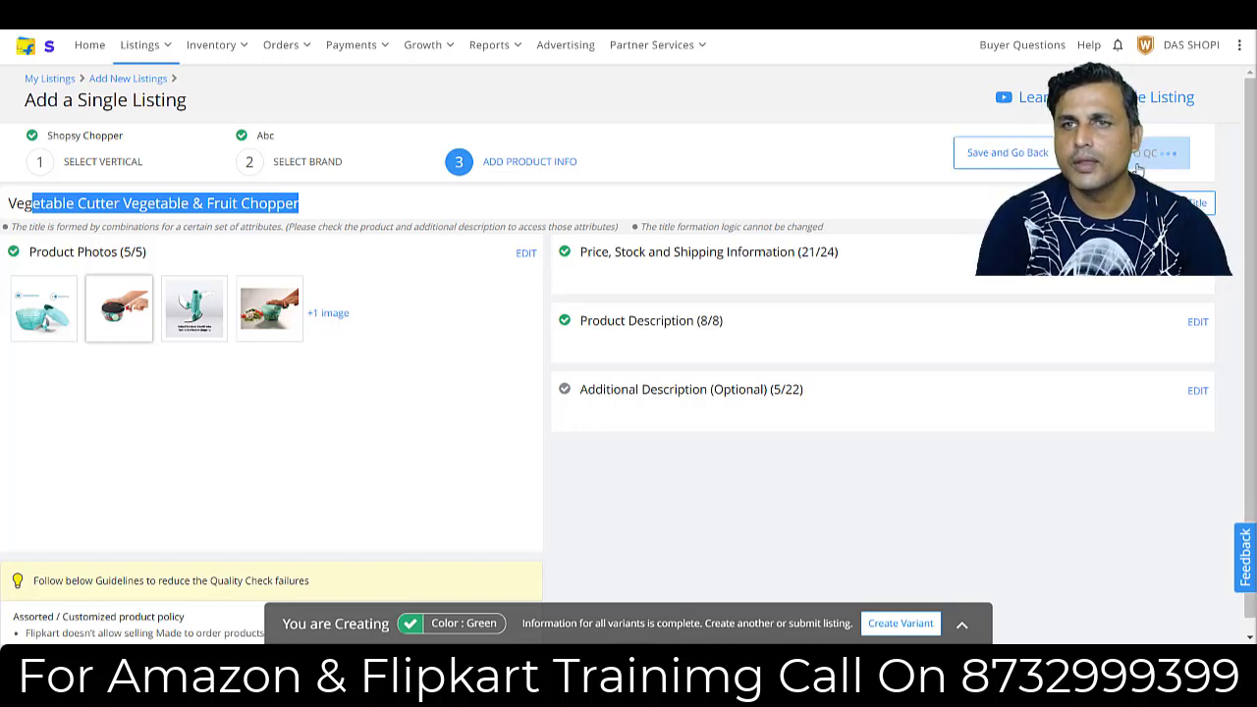